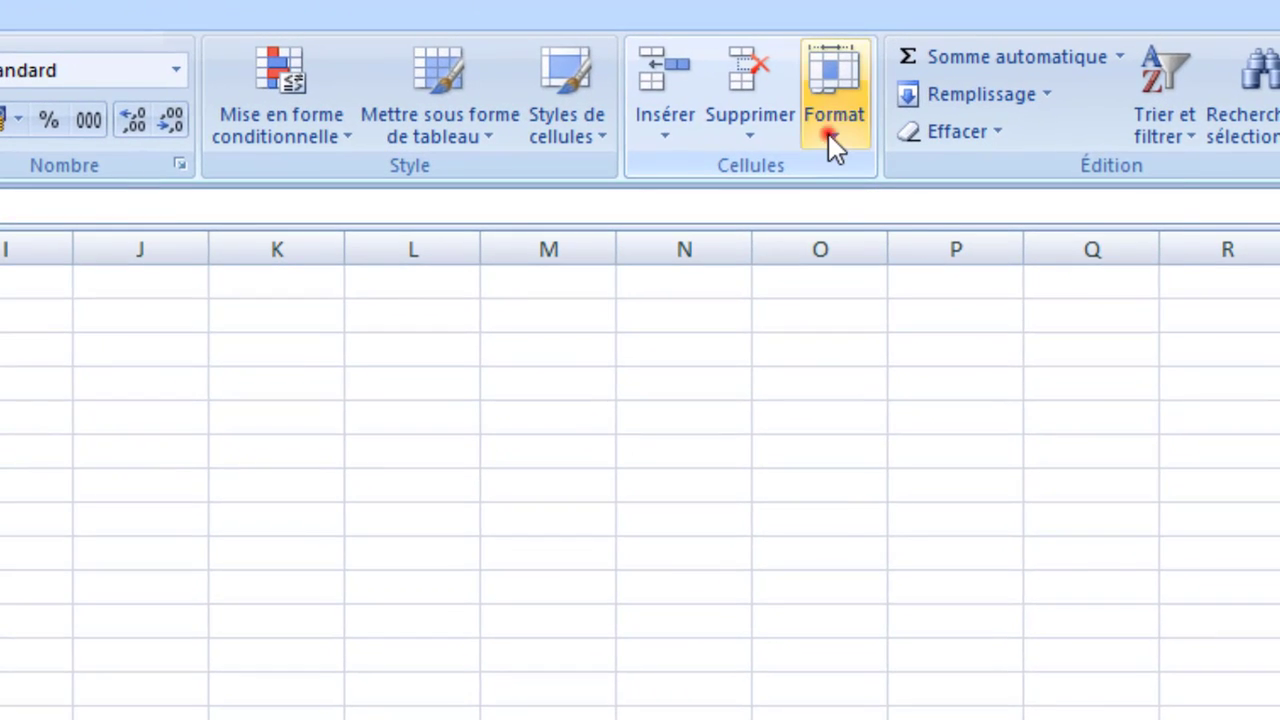
Rename the Feuil1 worksheet as NoteEleve.
click(834, 137)
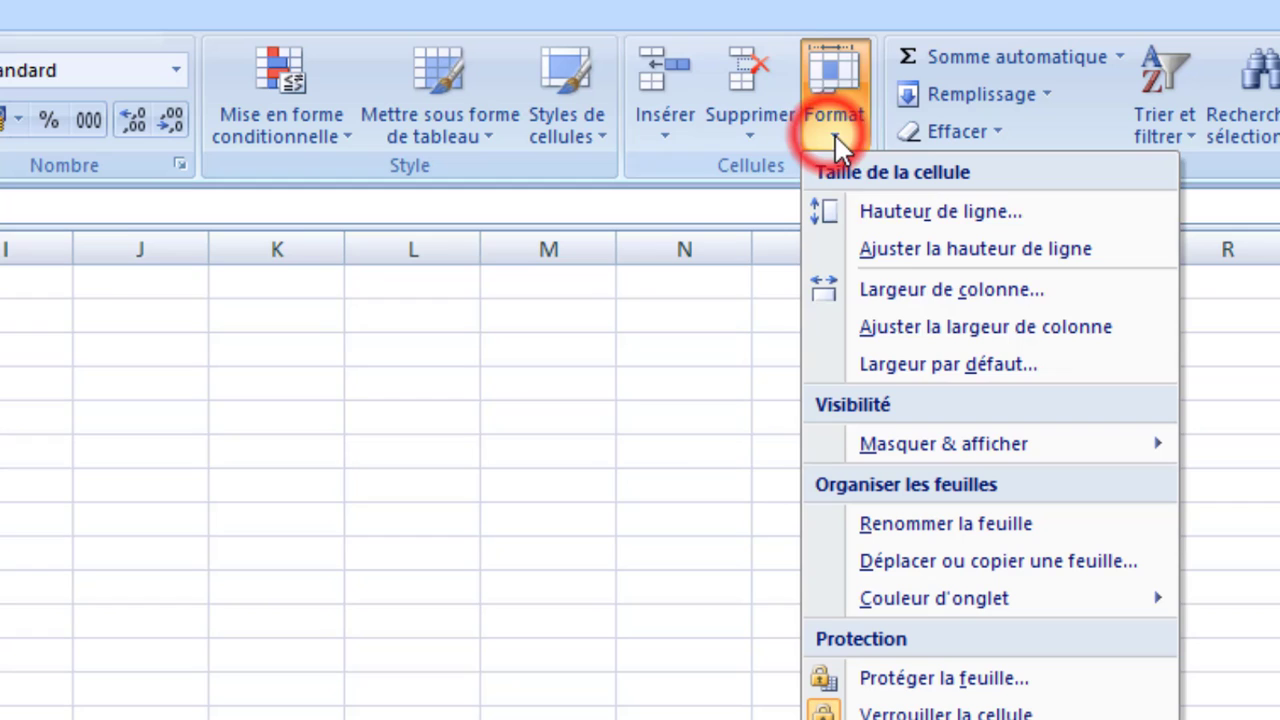
click(920, 526)
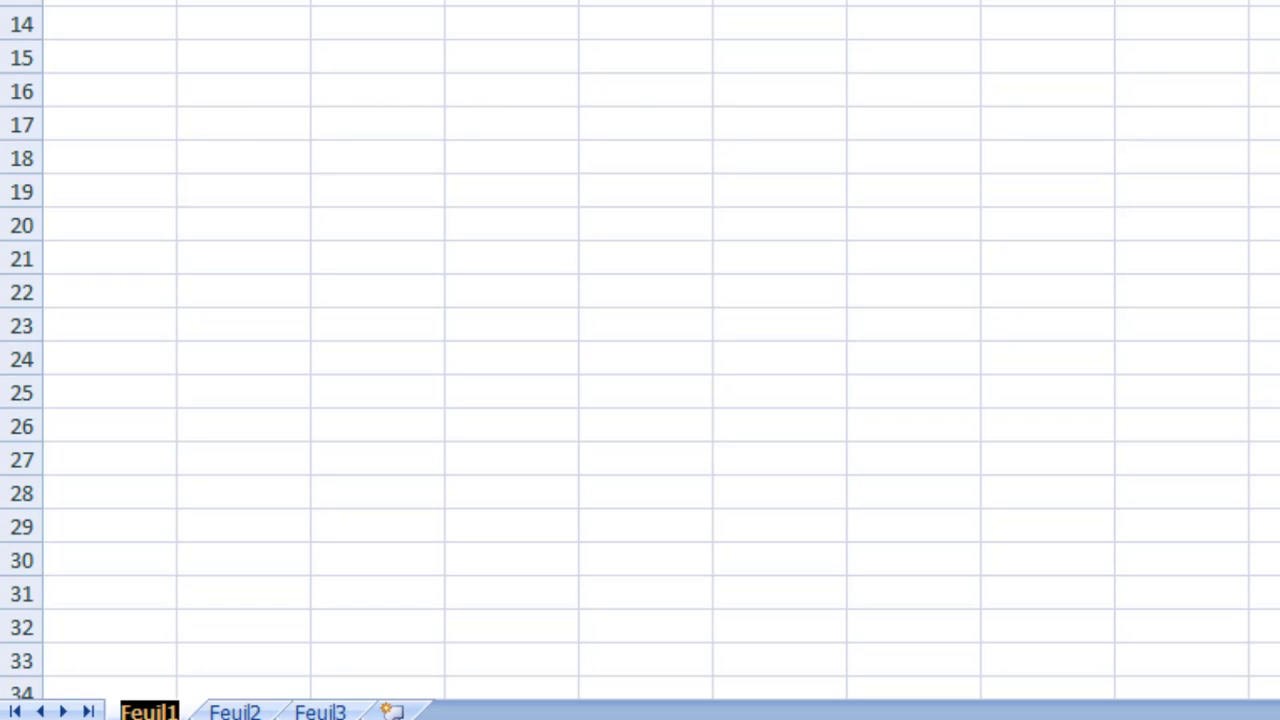
text(Note)
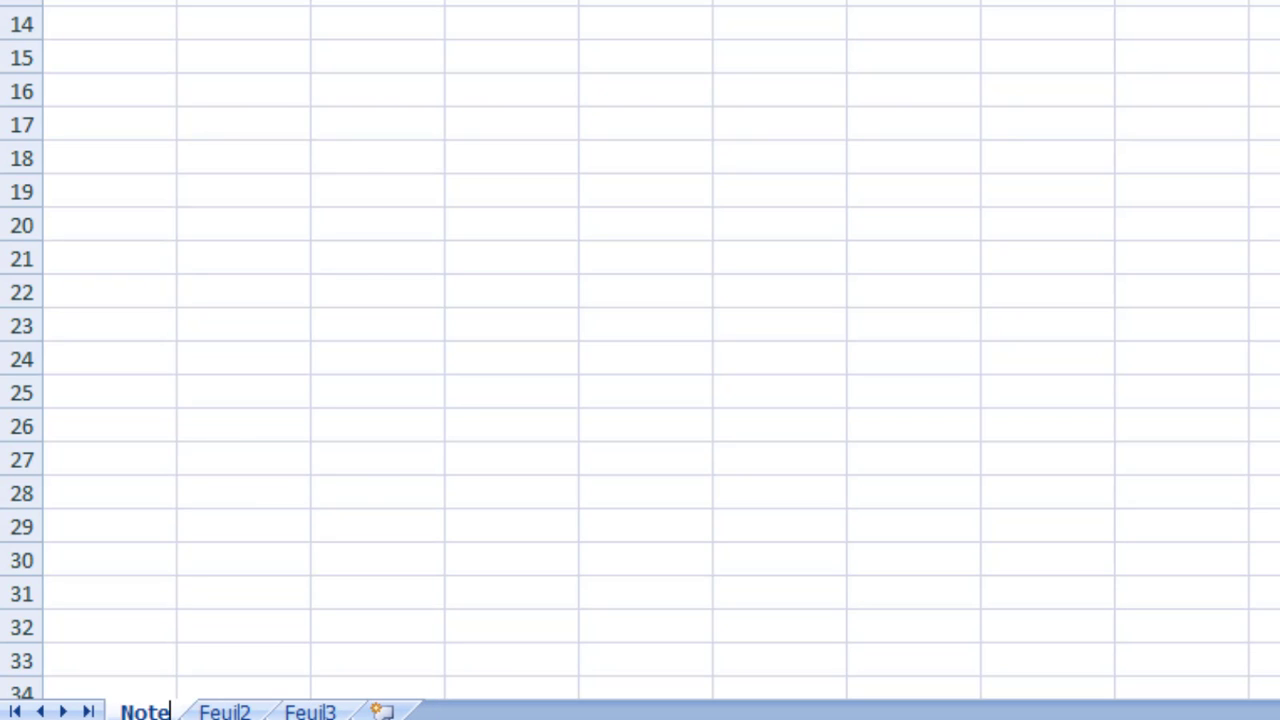
text(Elev)
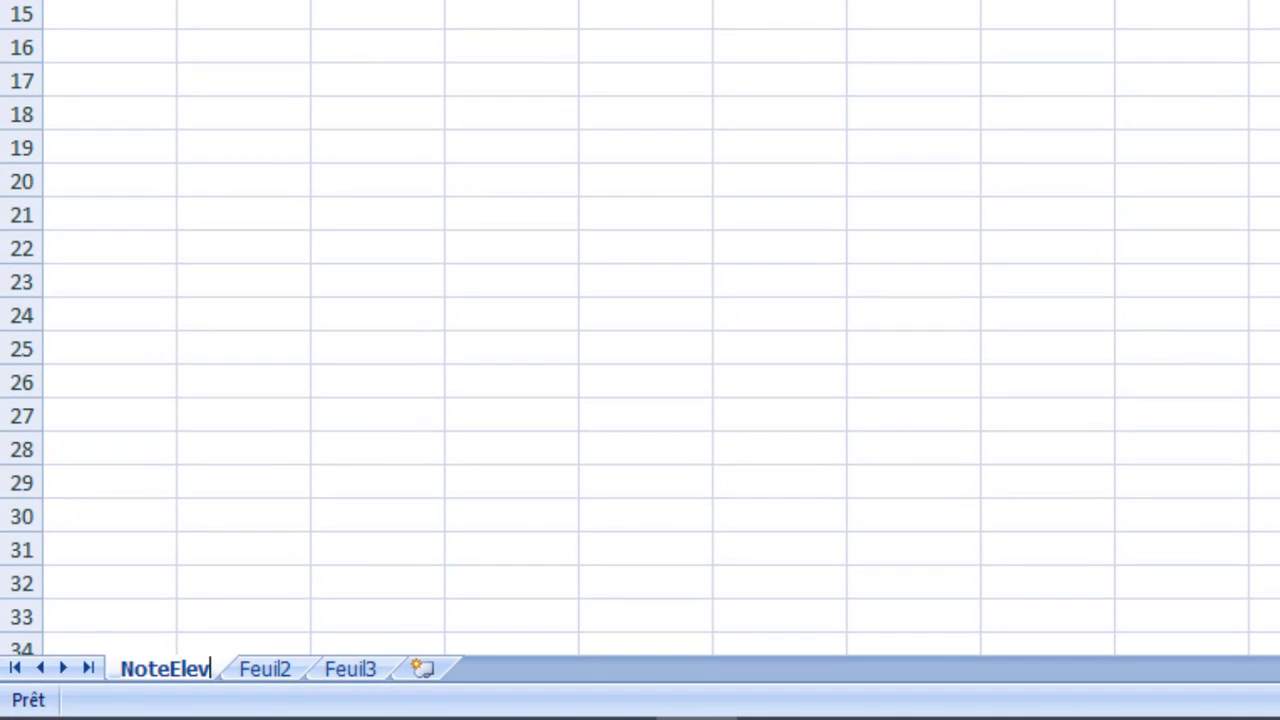
text(e)
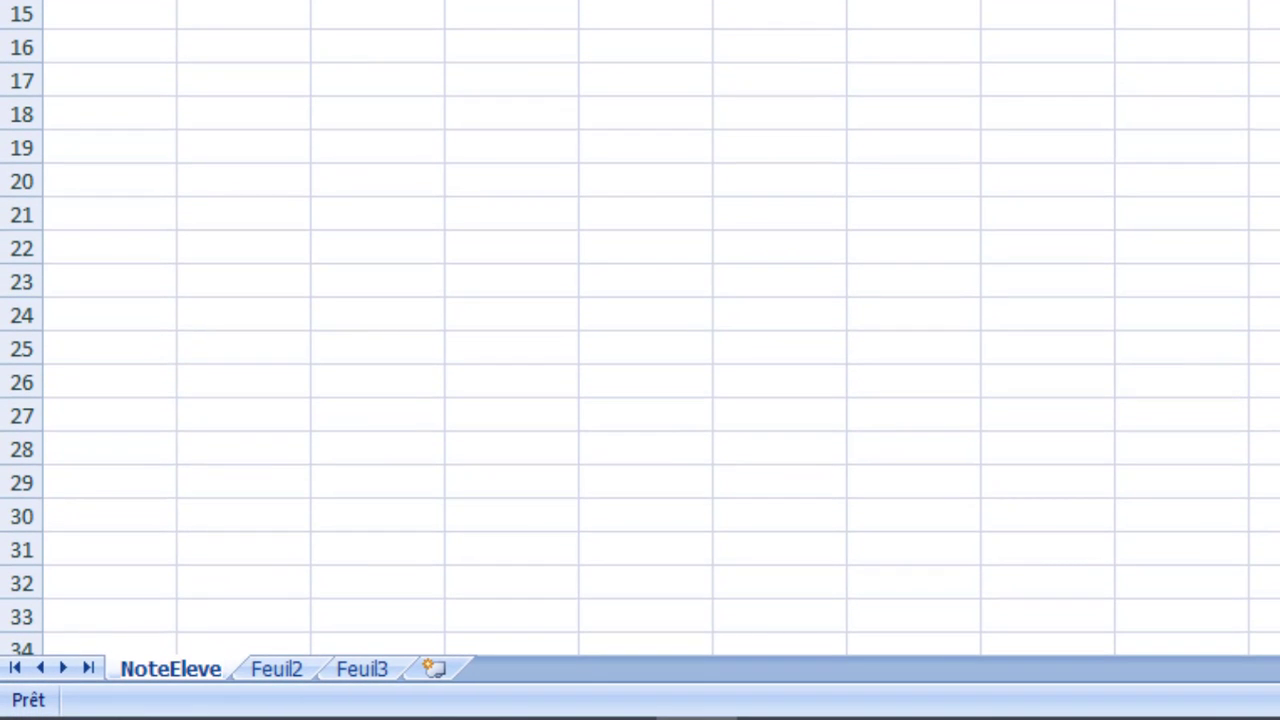
key(Return)
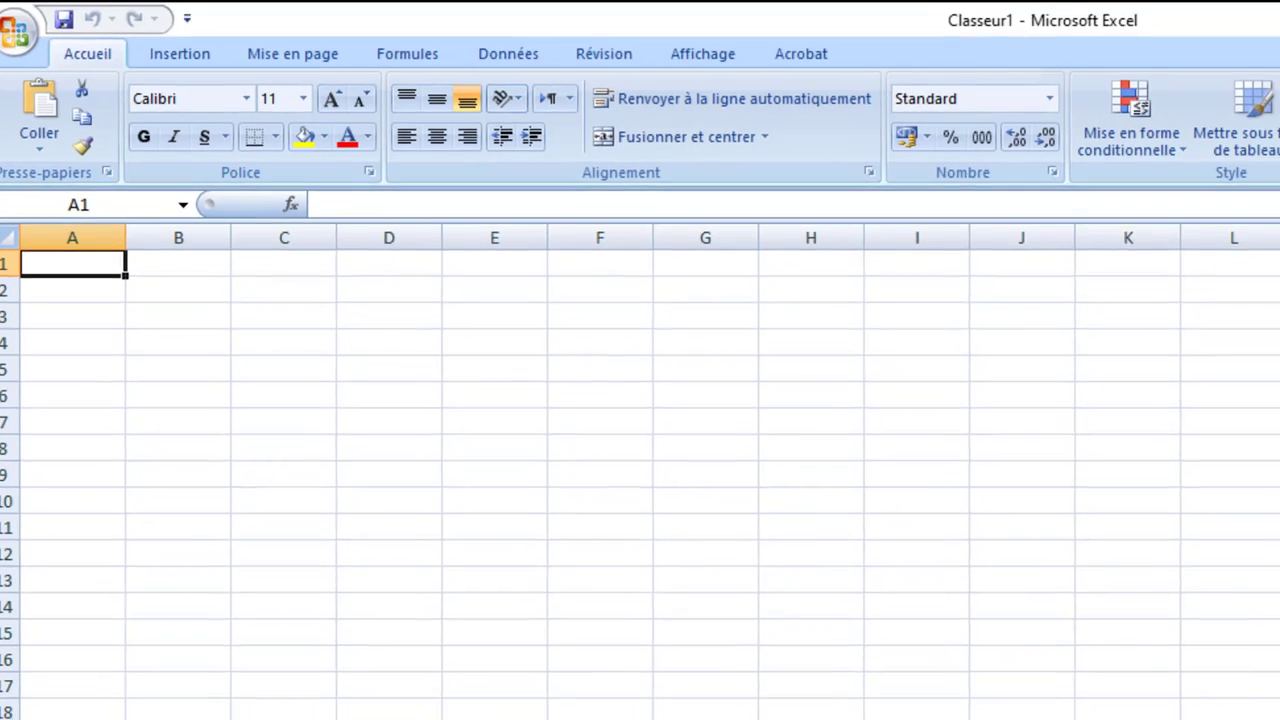
Check the table layout in the exercise document, then enter the headers Noms in A1 and Note1 in B1 of the workbook.
key(alt+Tab)
key(Tab)
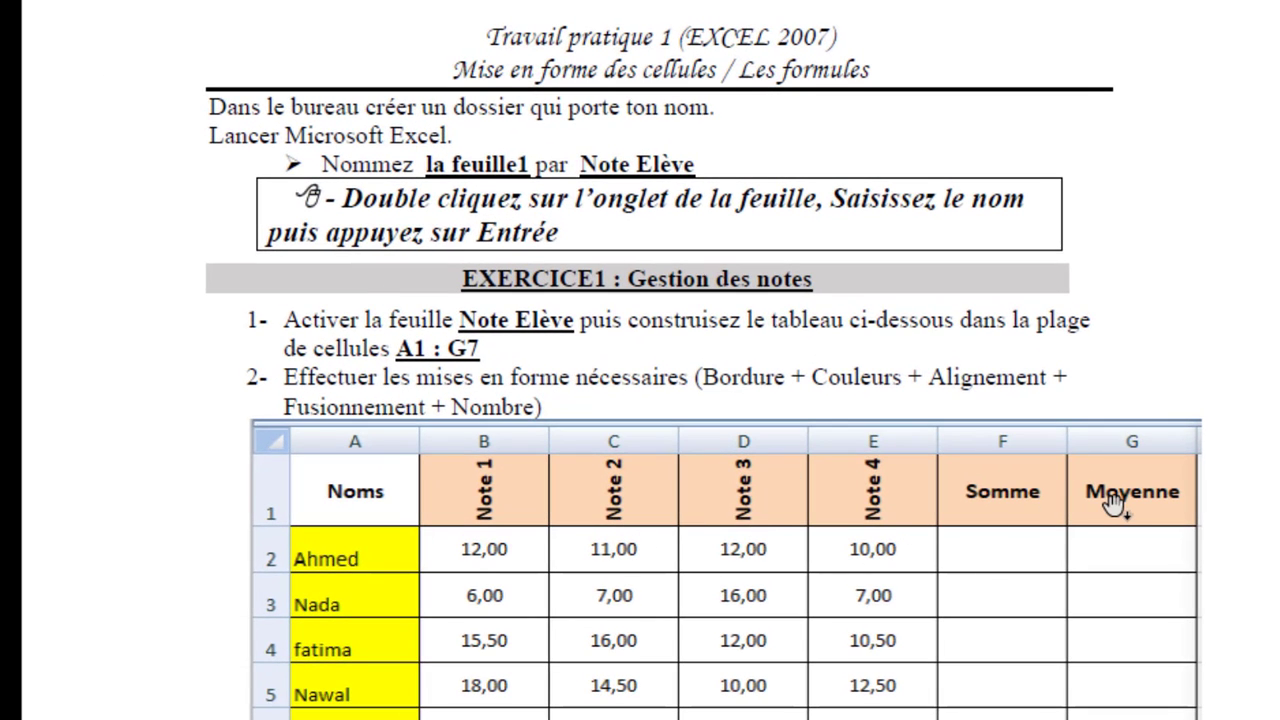
key(alt+Tab)
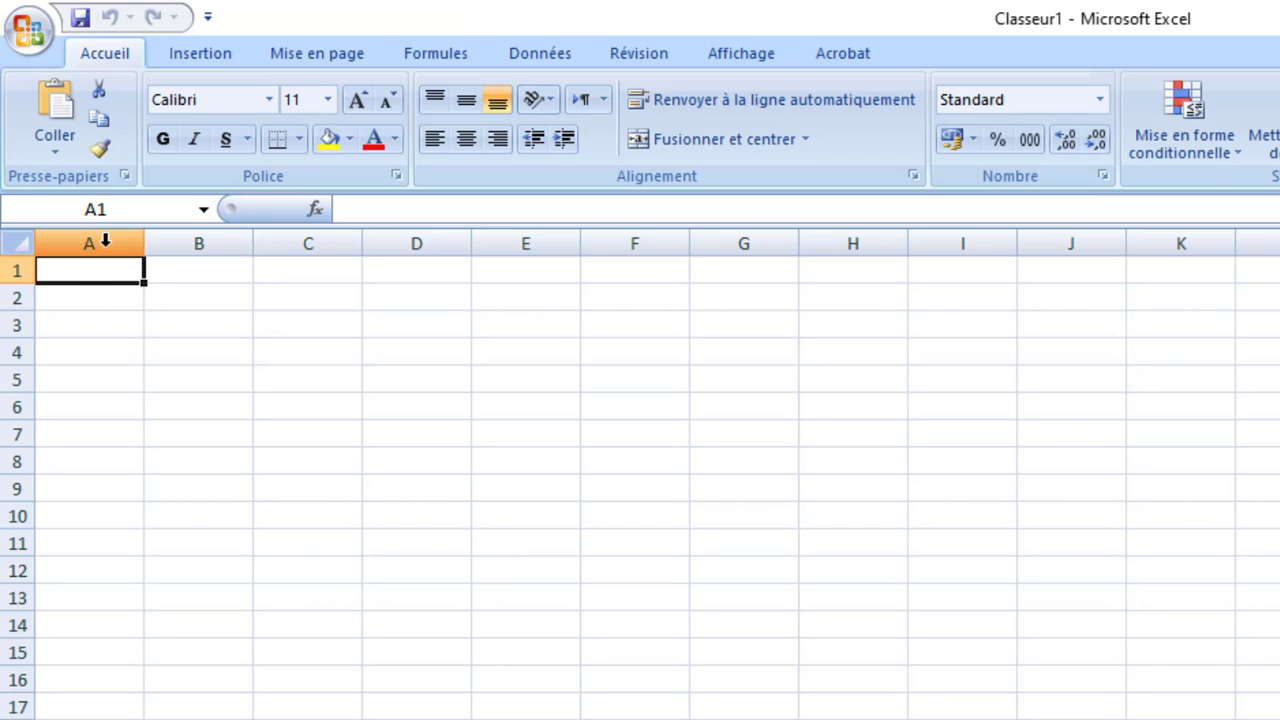
click(94, 270)
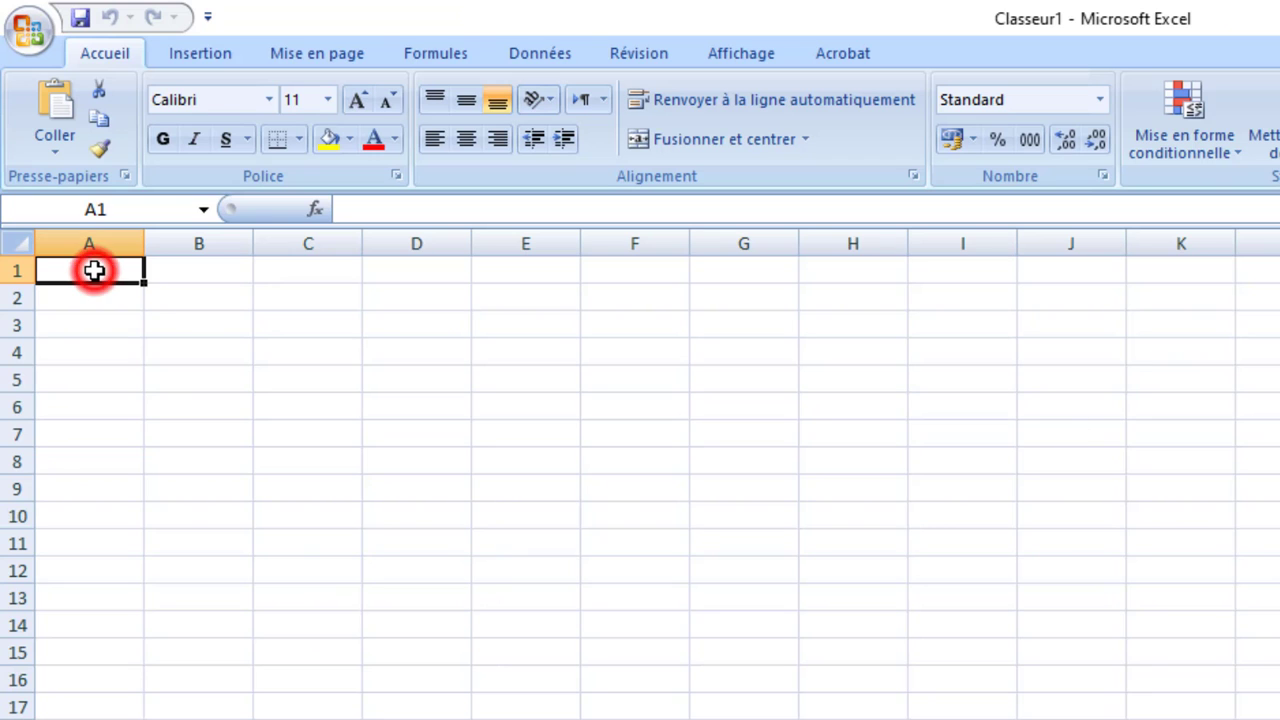
text(Noms)
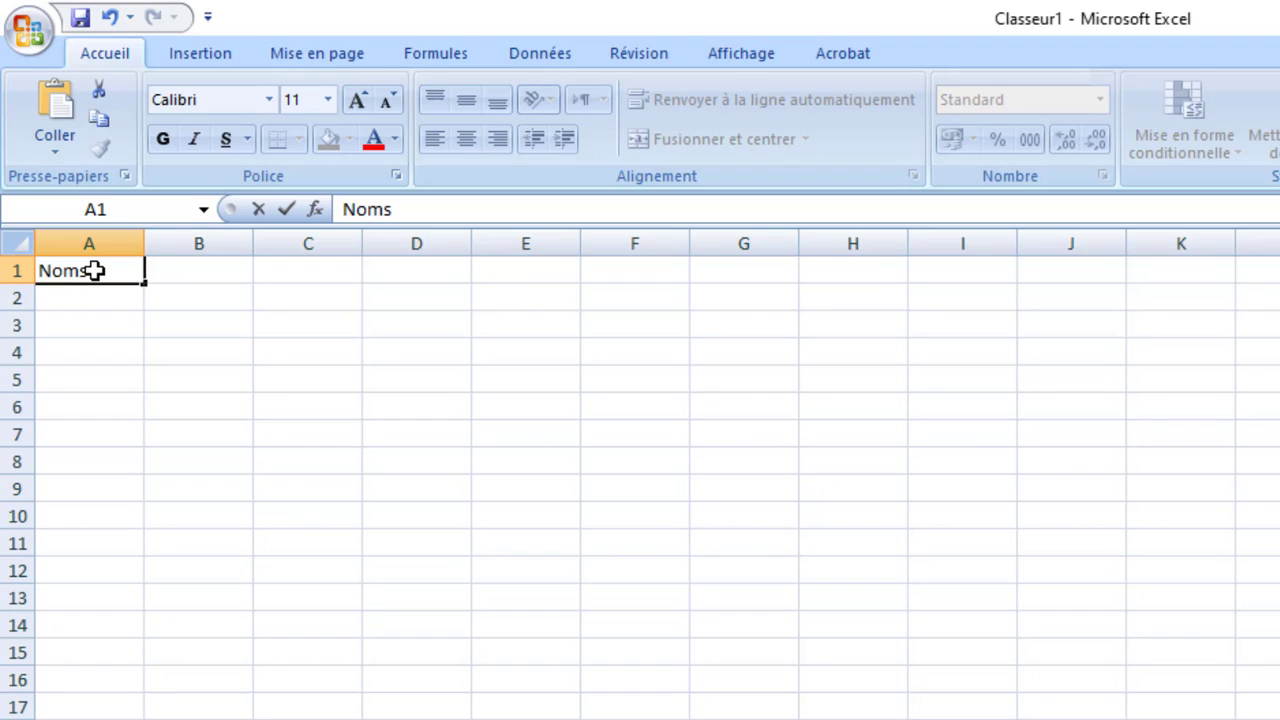
key(Return)
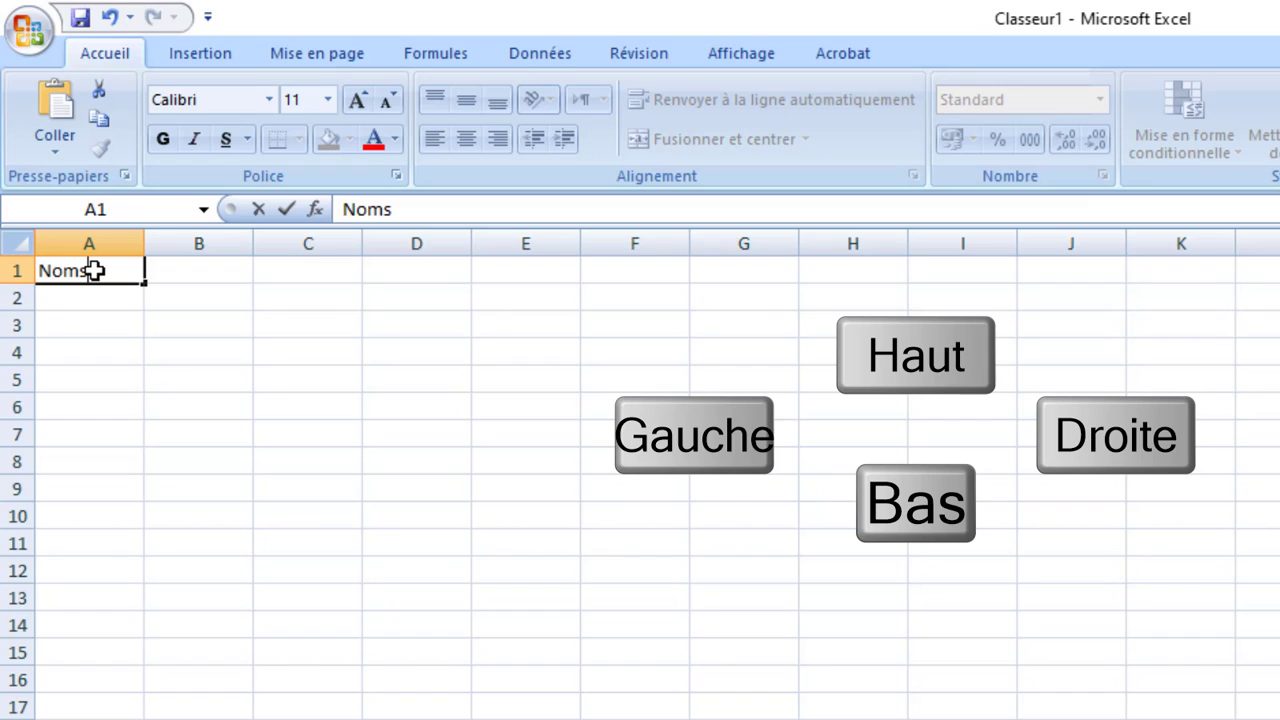
key(Right)
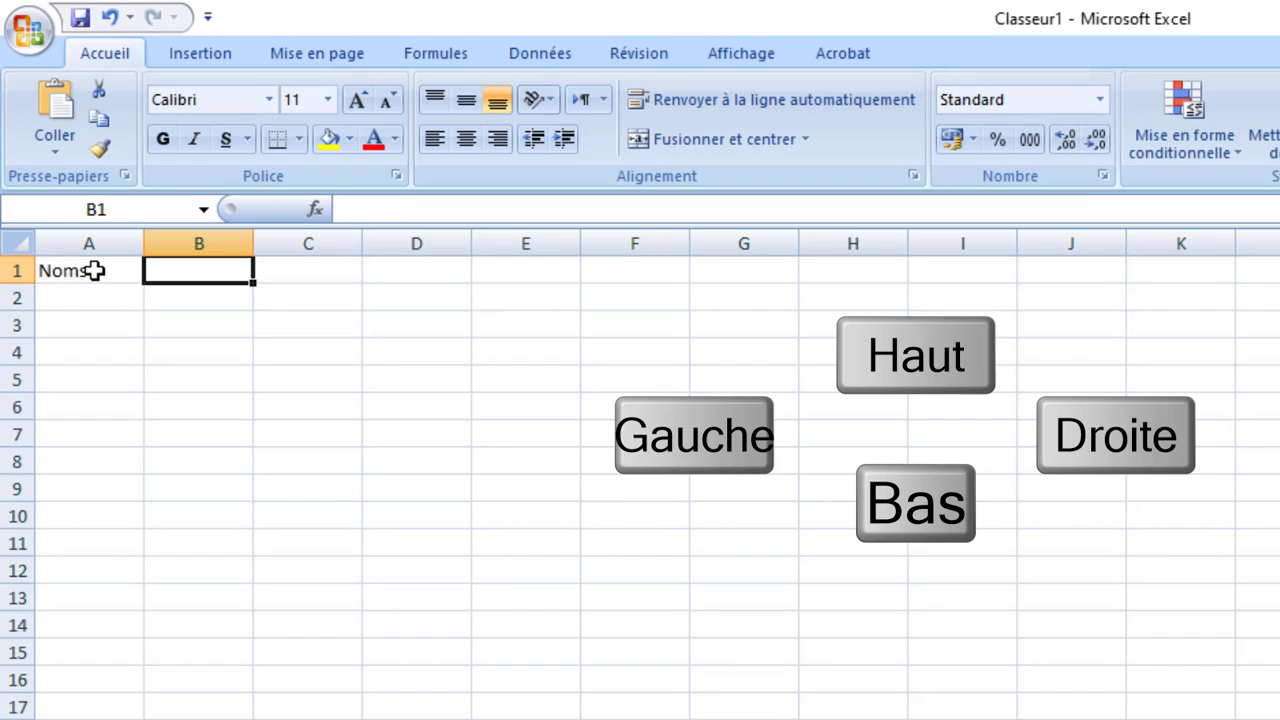
text(Note)
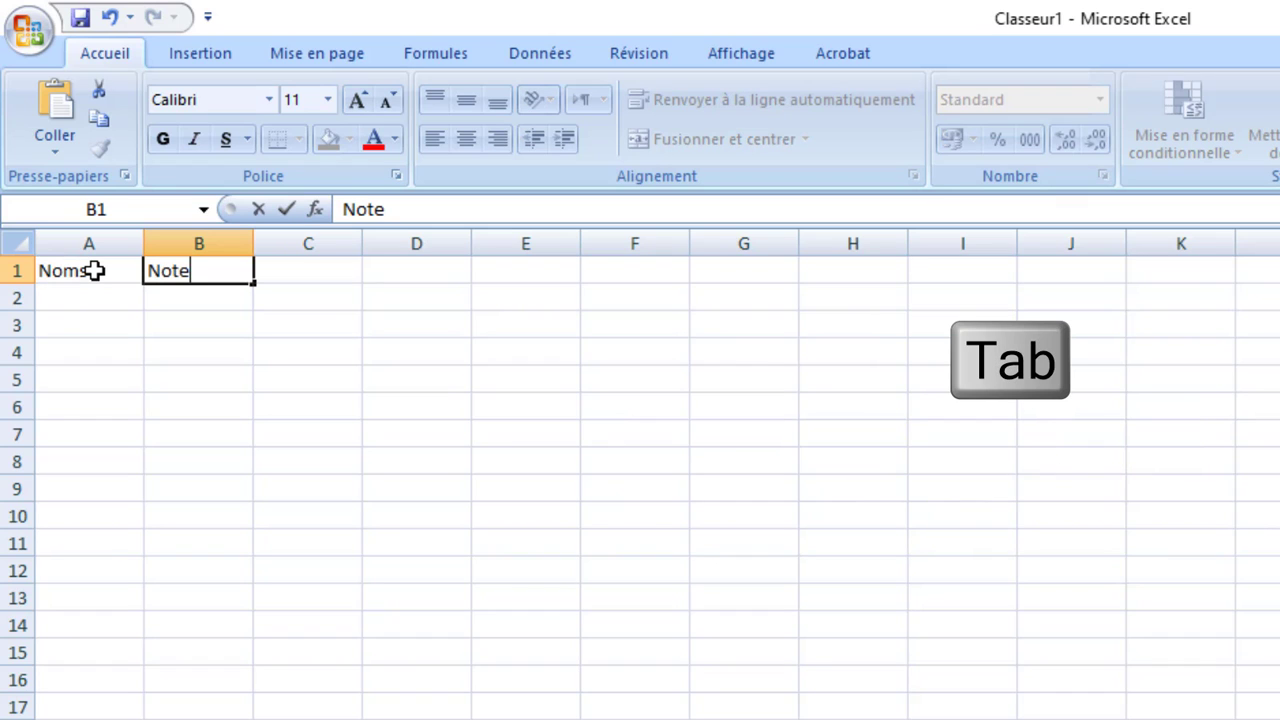
text(1)
key(Tab)
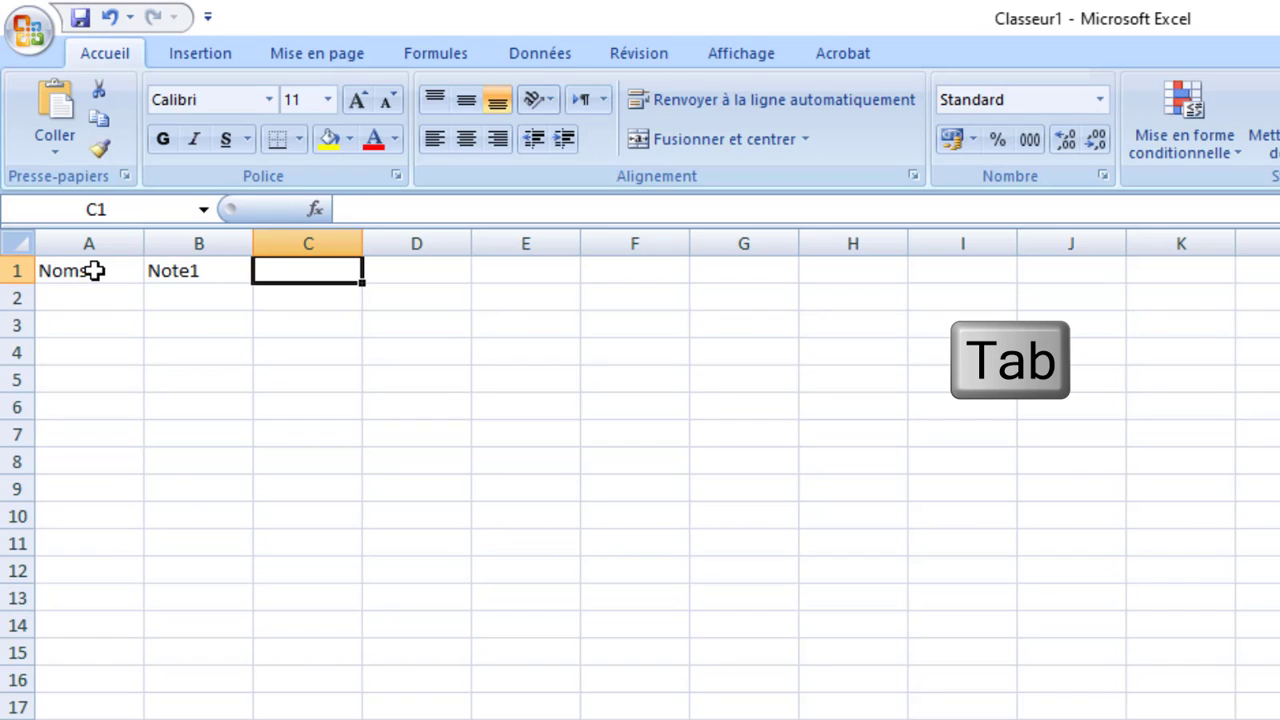
Enter the column headers Note2, Note3 and Note4 in cells C1 to E1.
text(Note2)
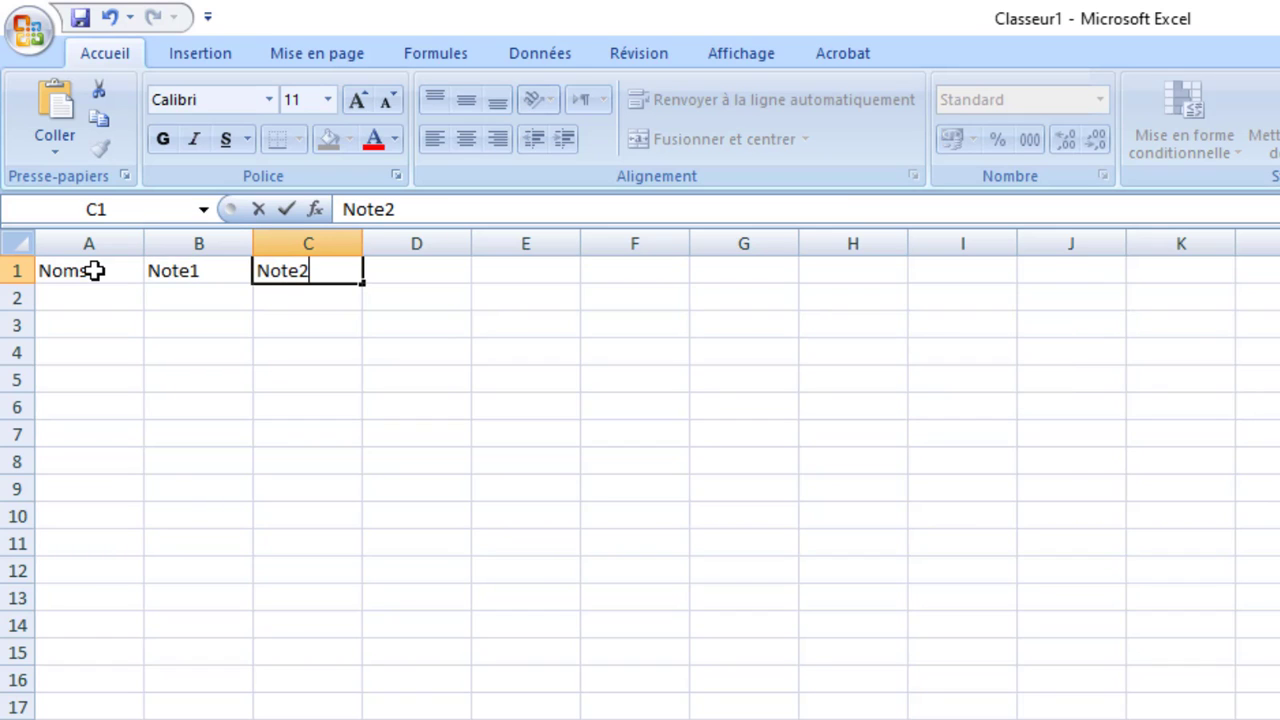
key(Tab)
text(Note3)
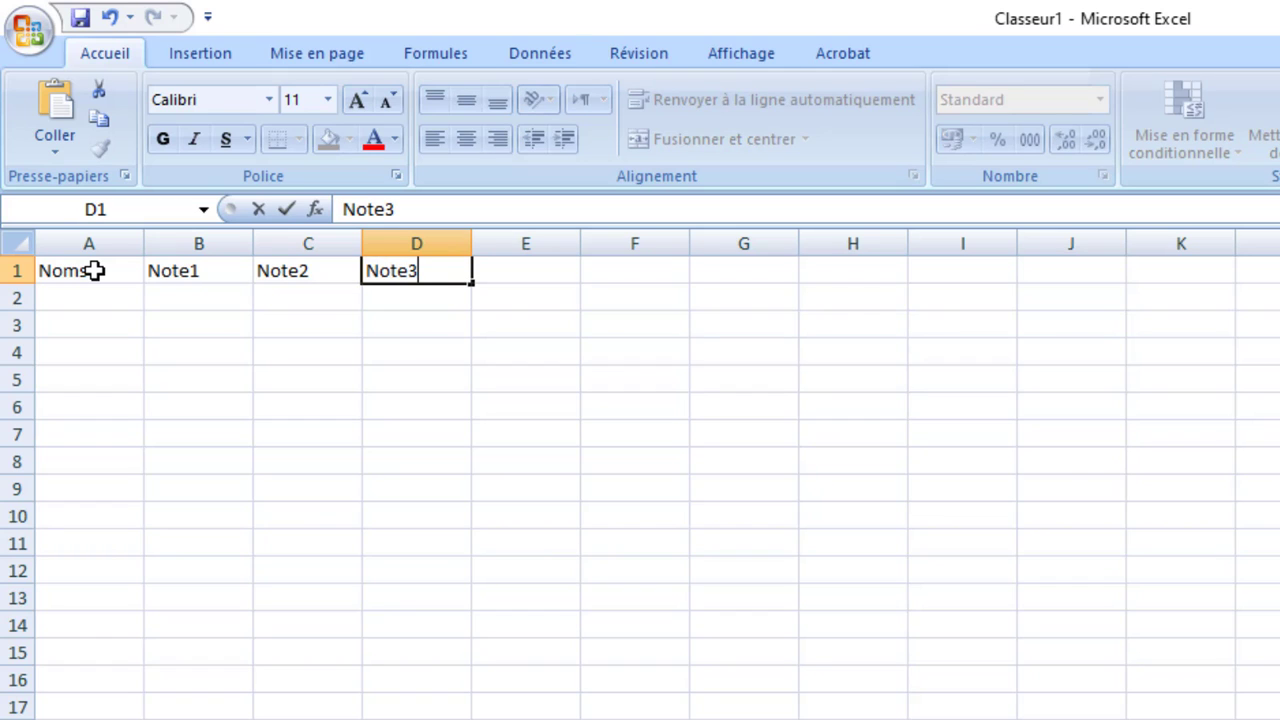
key(Tab)
text(Note)
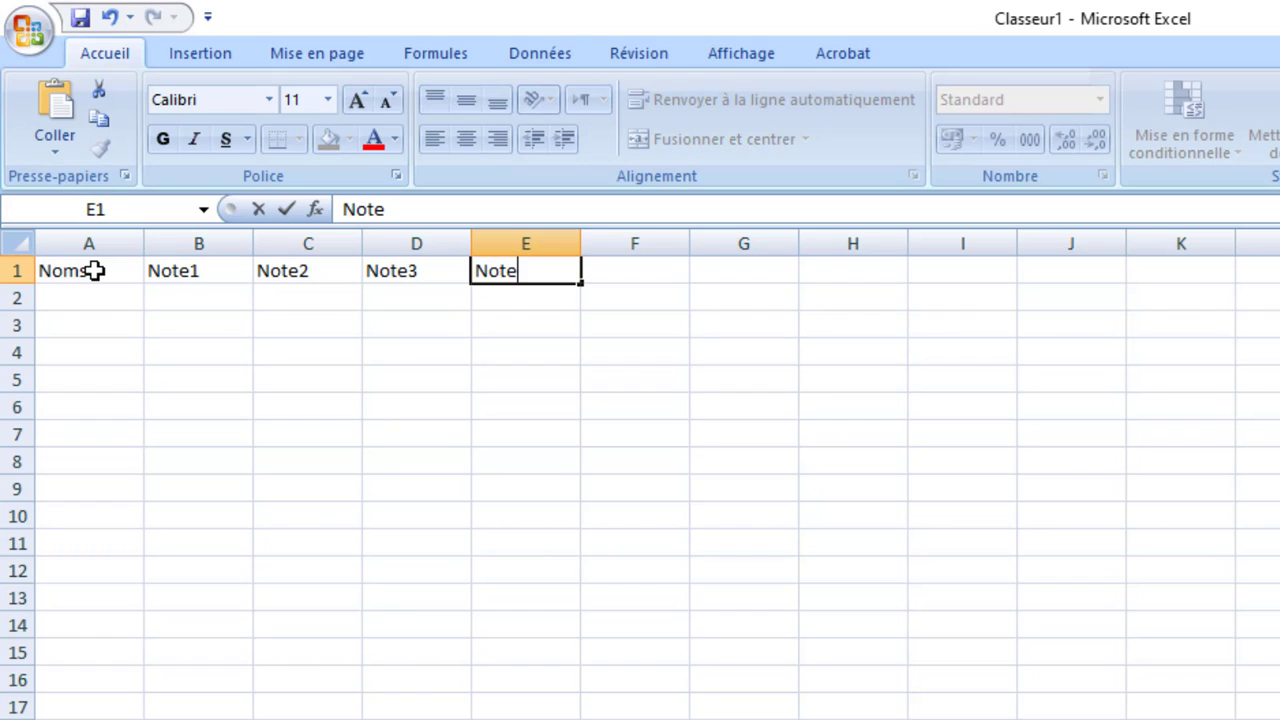
text(4)
key(Tab)
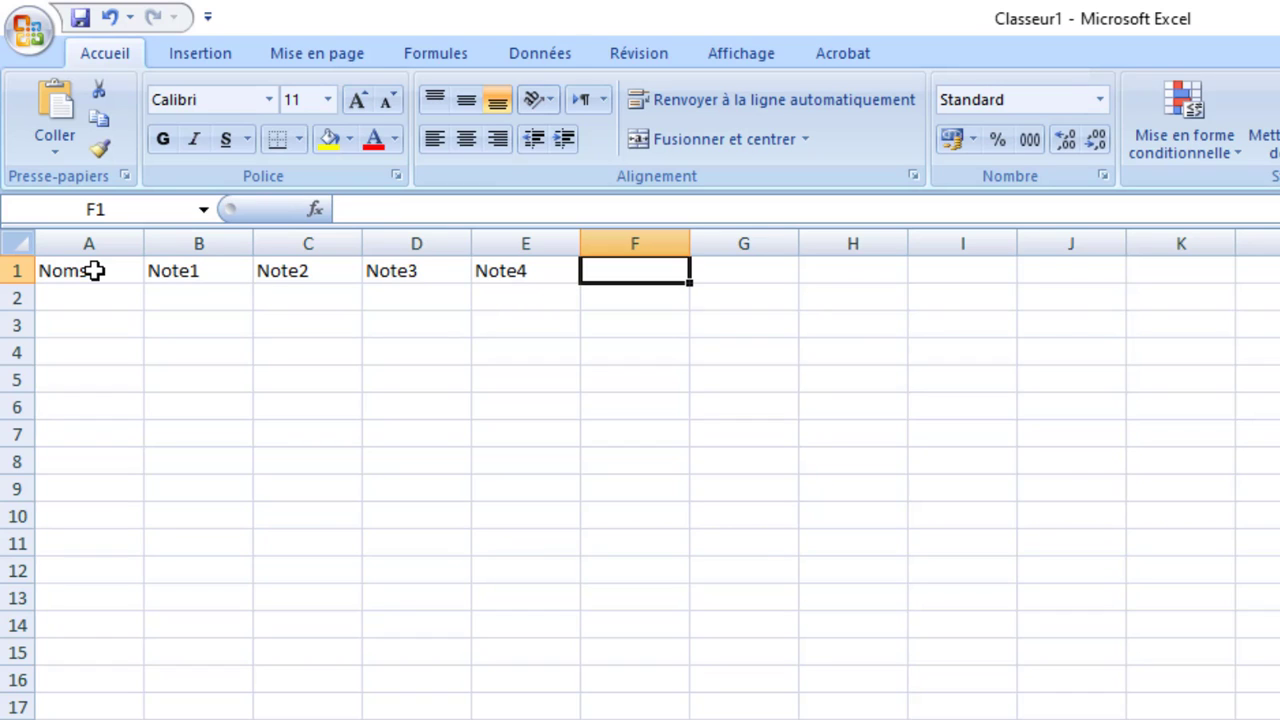
Enter the headers Somme in F1 and Moyenne in G1, and return to cell A2.
text(Somme)
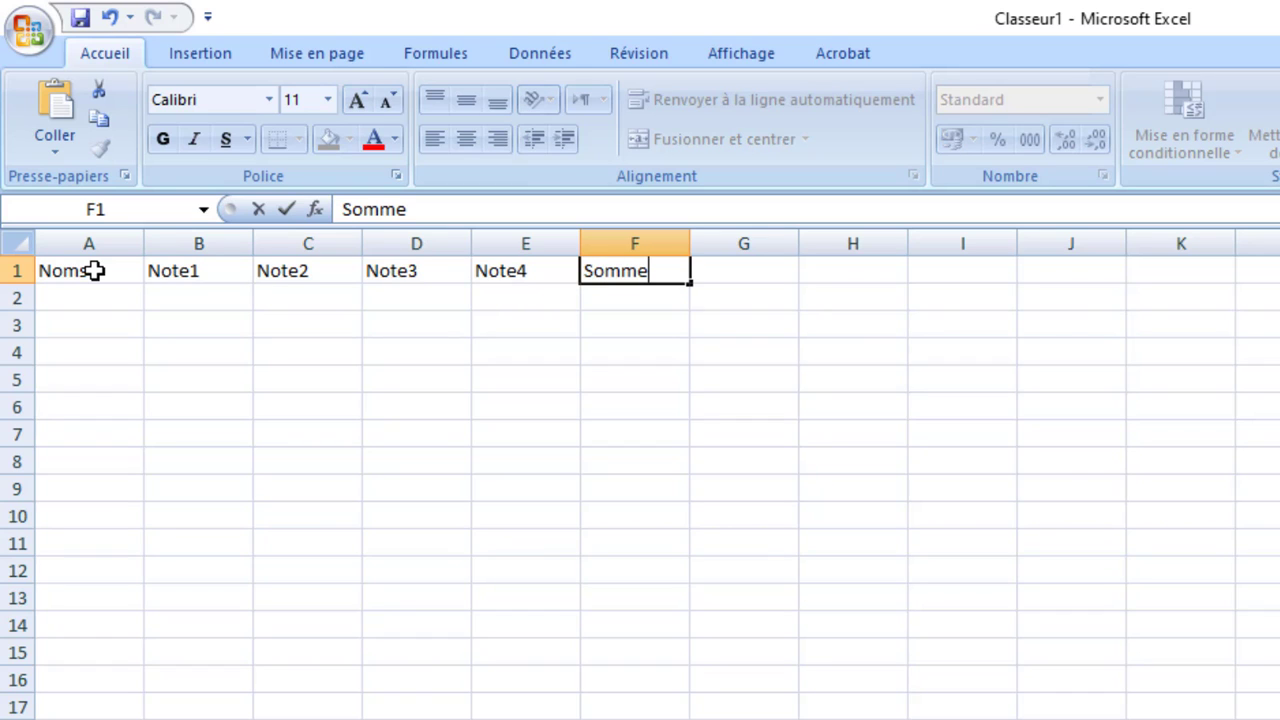
key(Tab)
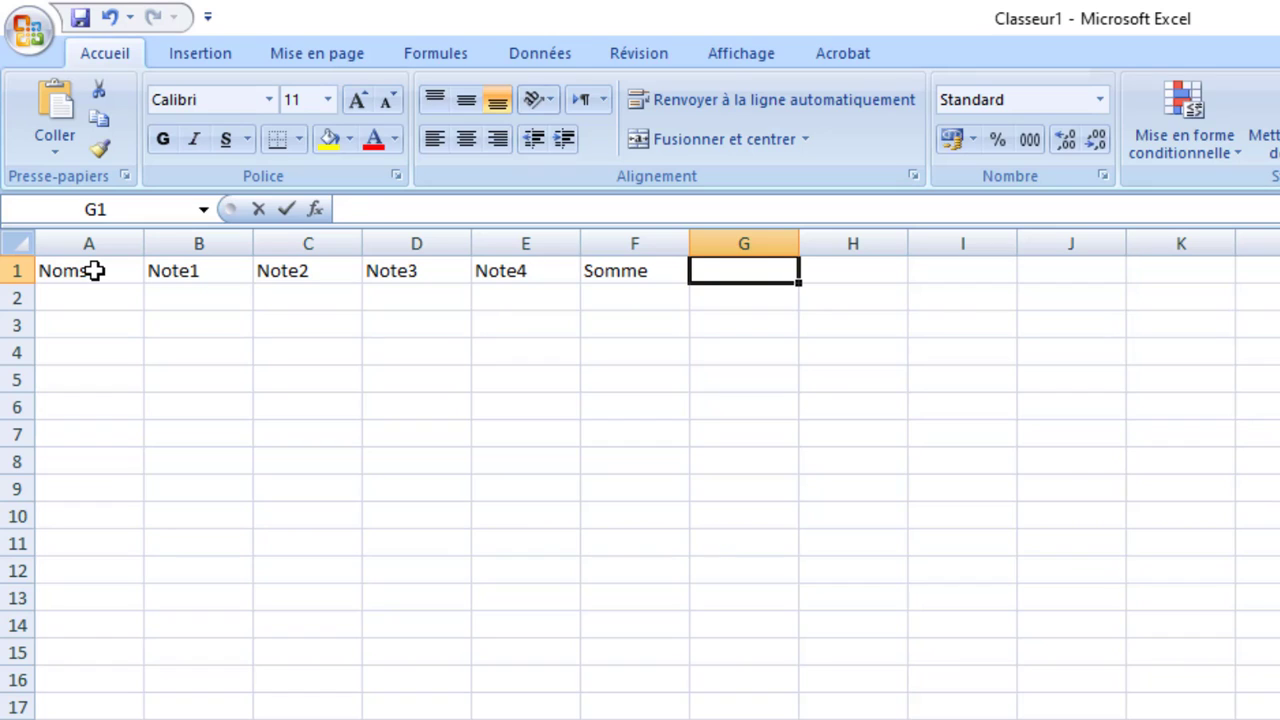
text(Moyenne)
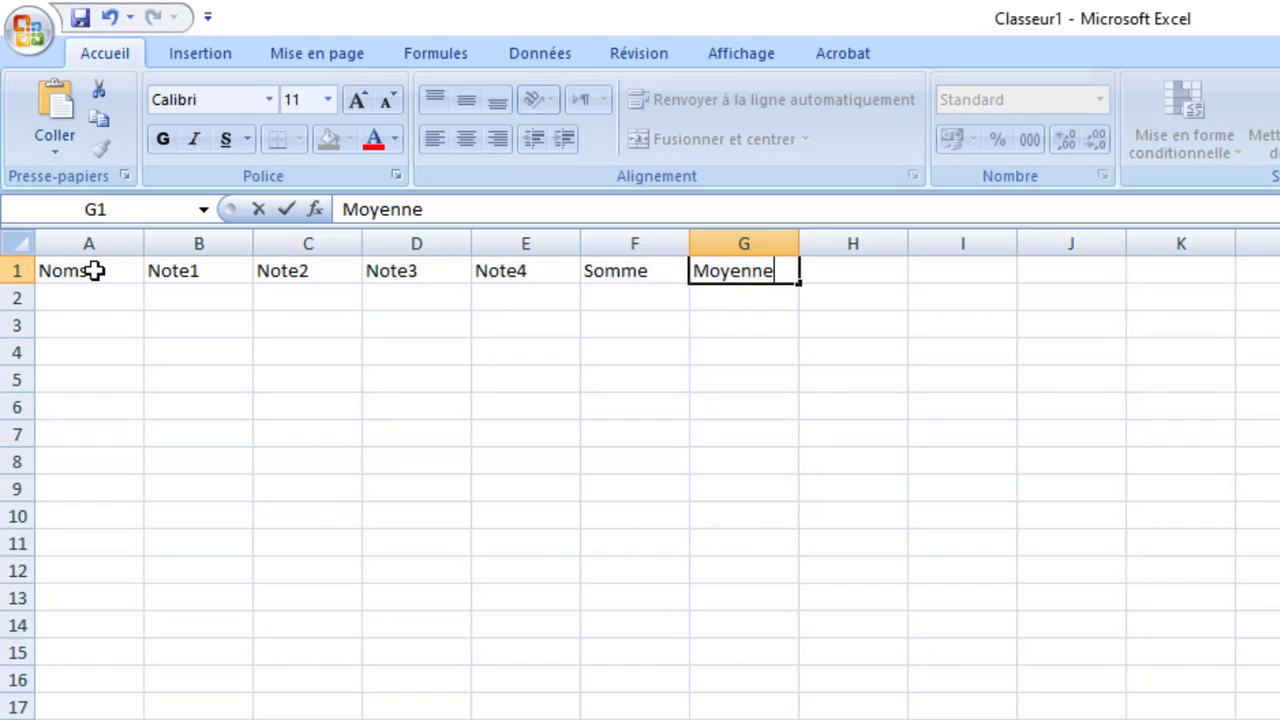
key(Return)
key(Left)
key(Left)
key(Left)
key(Left)
key(Left)
key(Left)
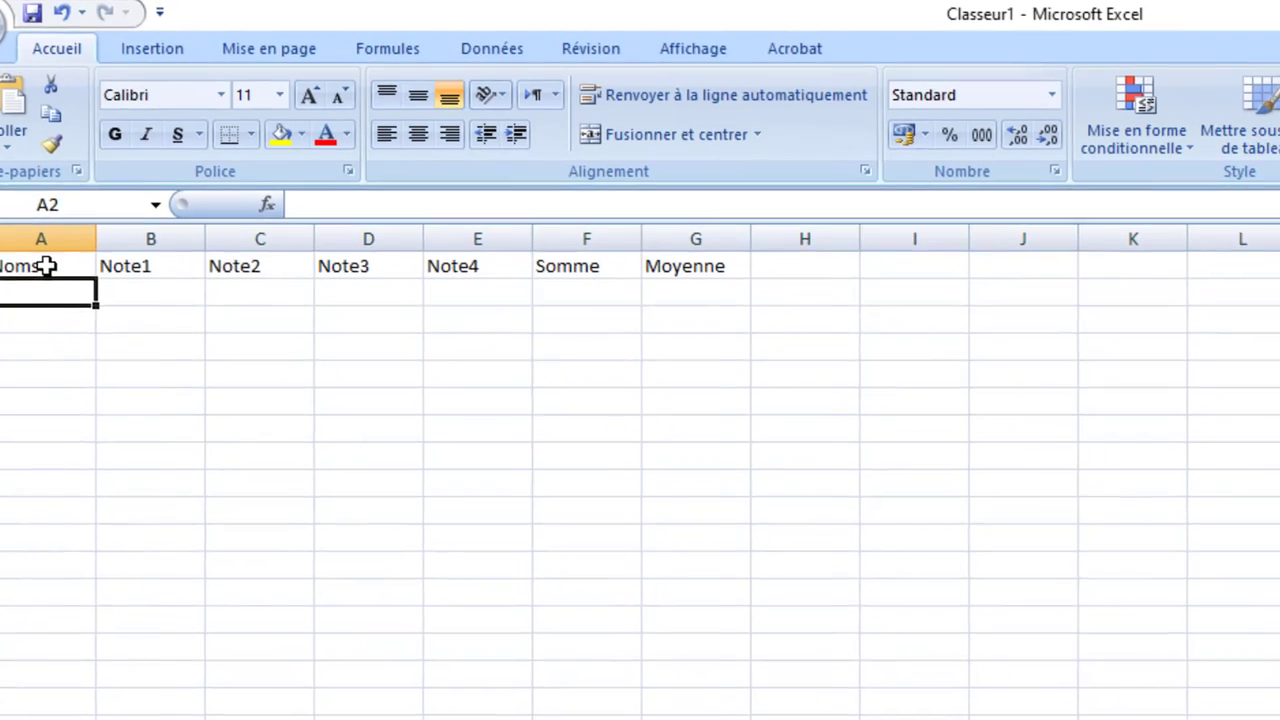
Consult the exercise table and enter the first student's name in A2 with the grades 12 in B2 and 11 in C2.
key(alt+Tab)
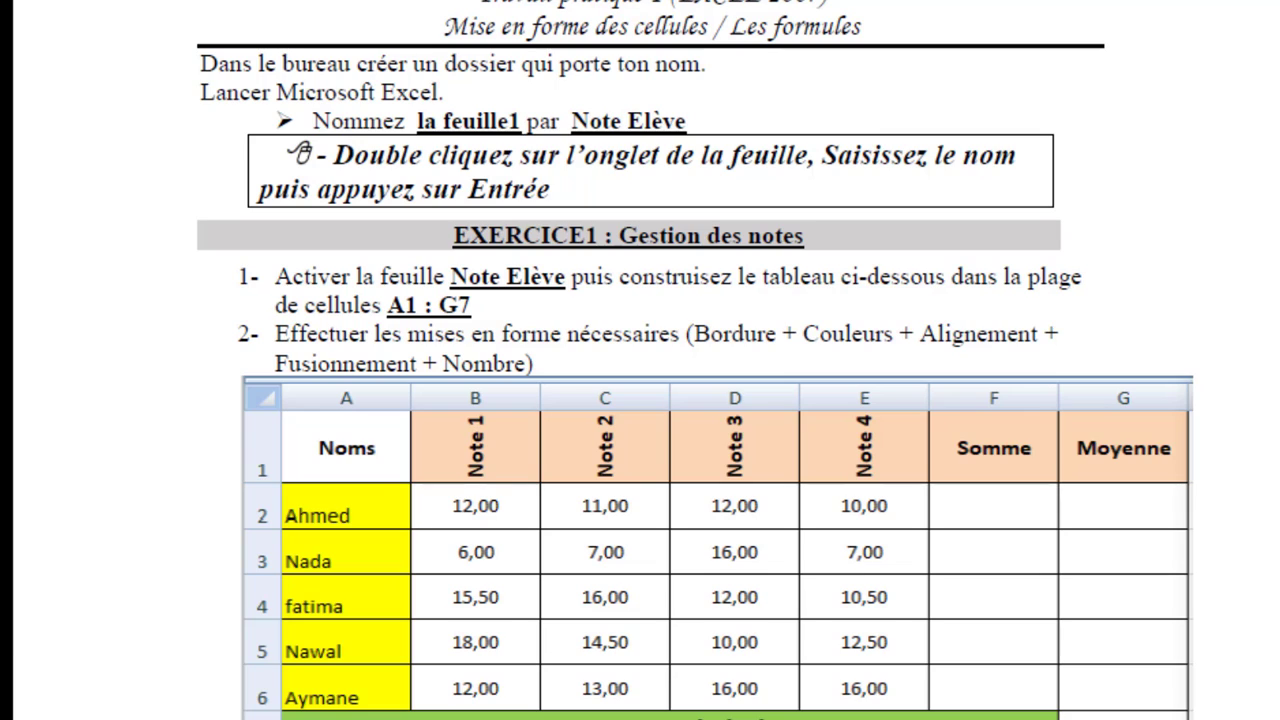
key(alt+Tab)
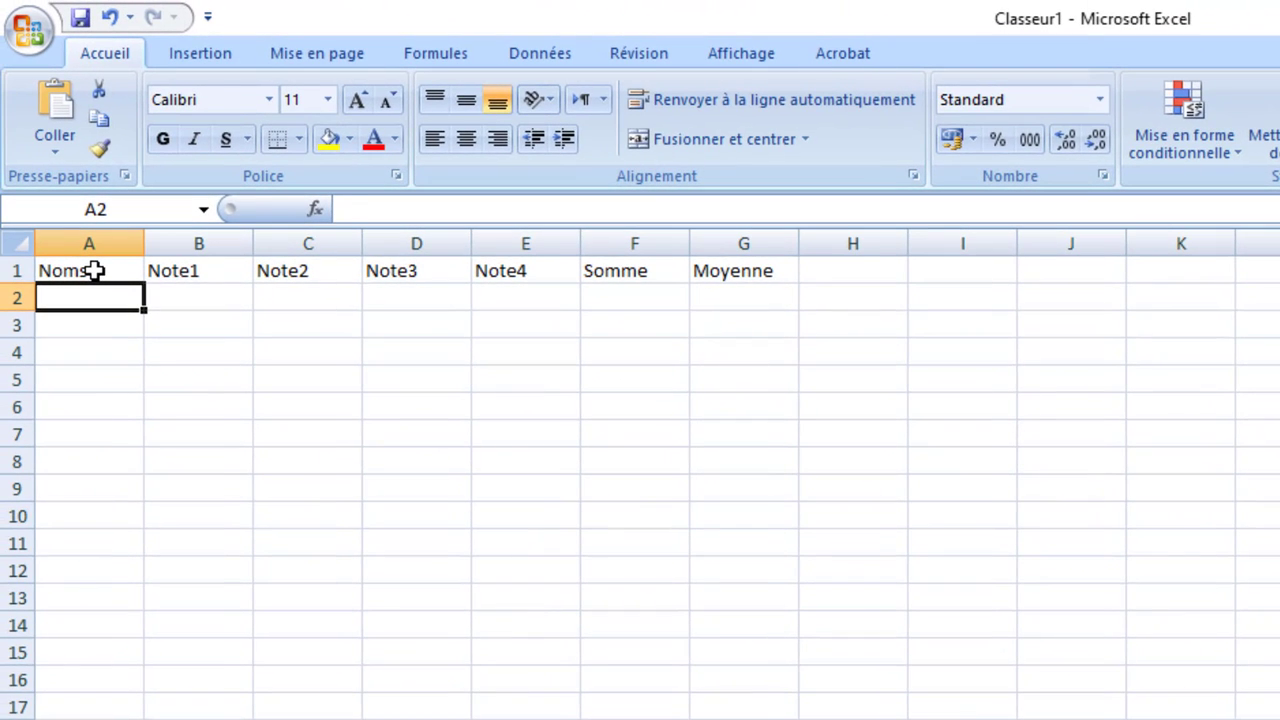
text(Ahmed)
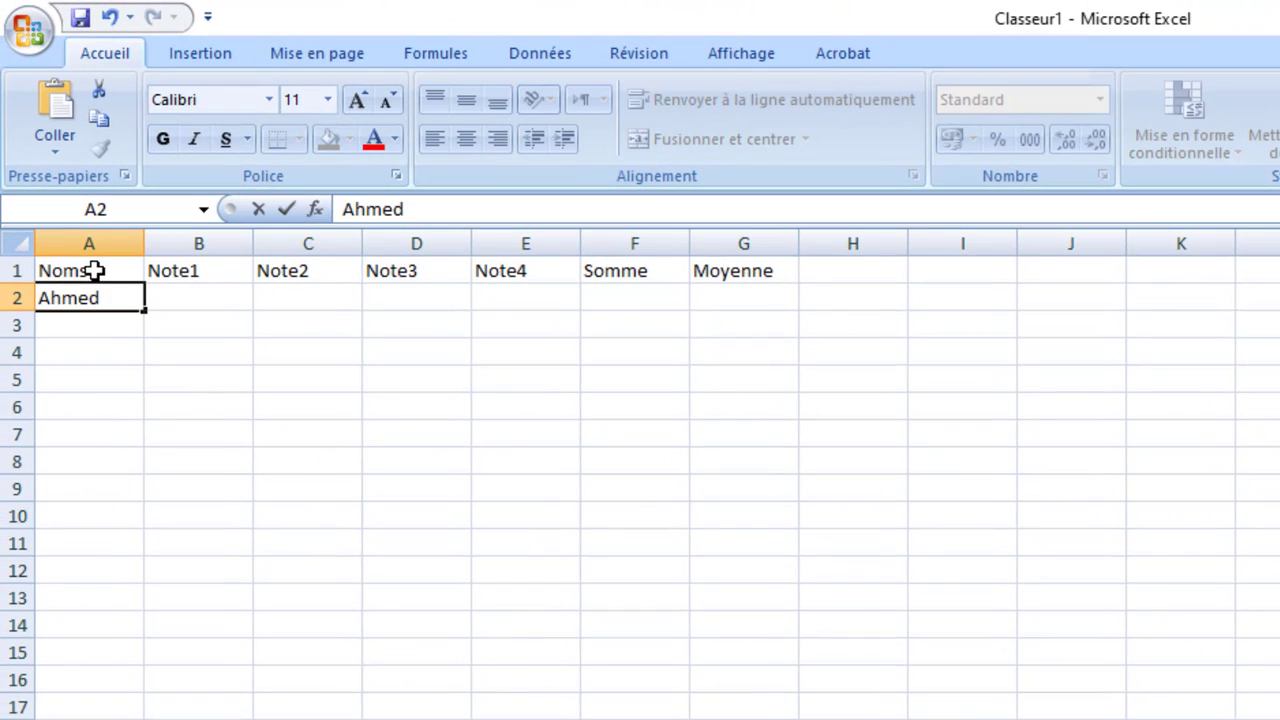
key(Tab)
text(12)
key(Tab)
text(11)
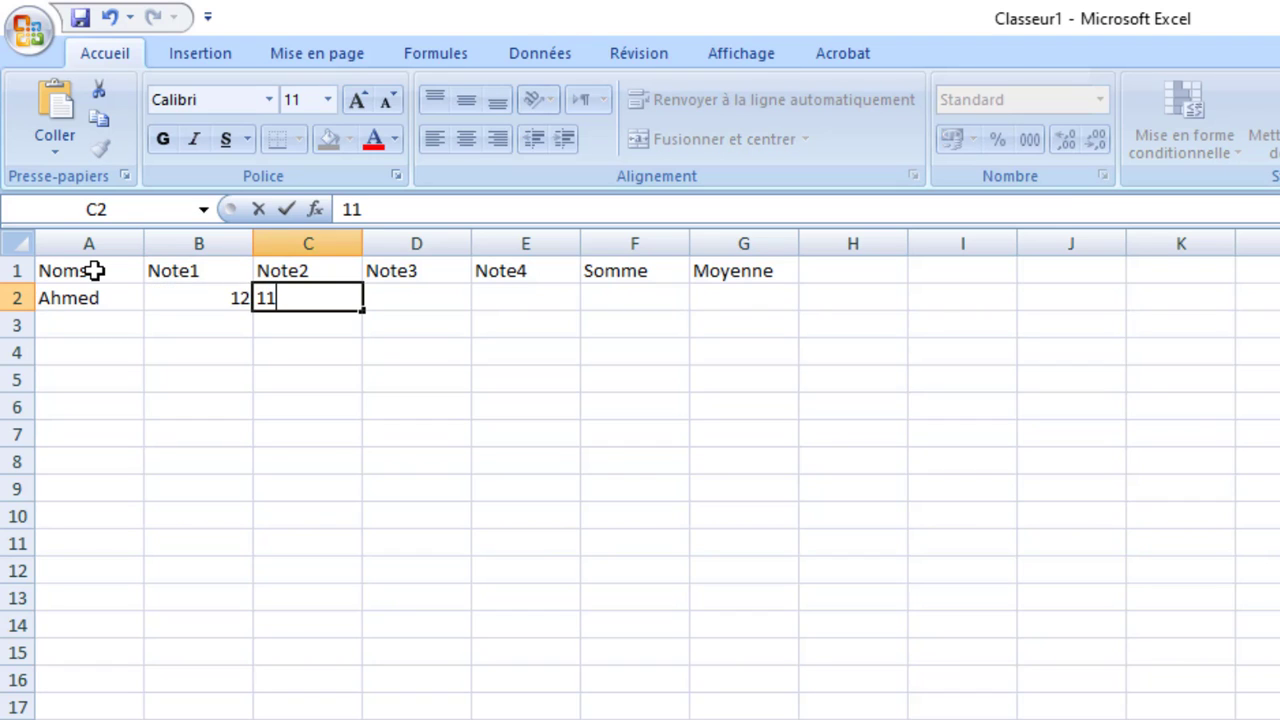
Complete the first student's grades with 12 in D2 and 10 in E2, and move to the start of row 3.
key(Tab)
text(12)
key(Tab)
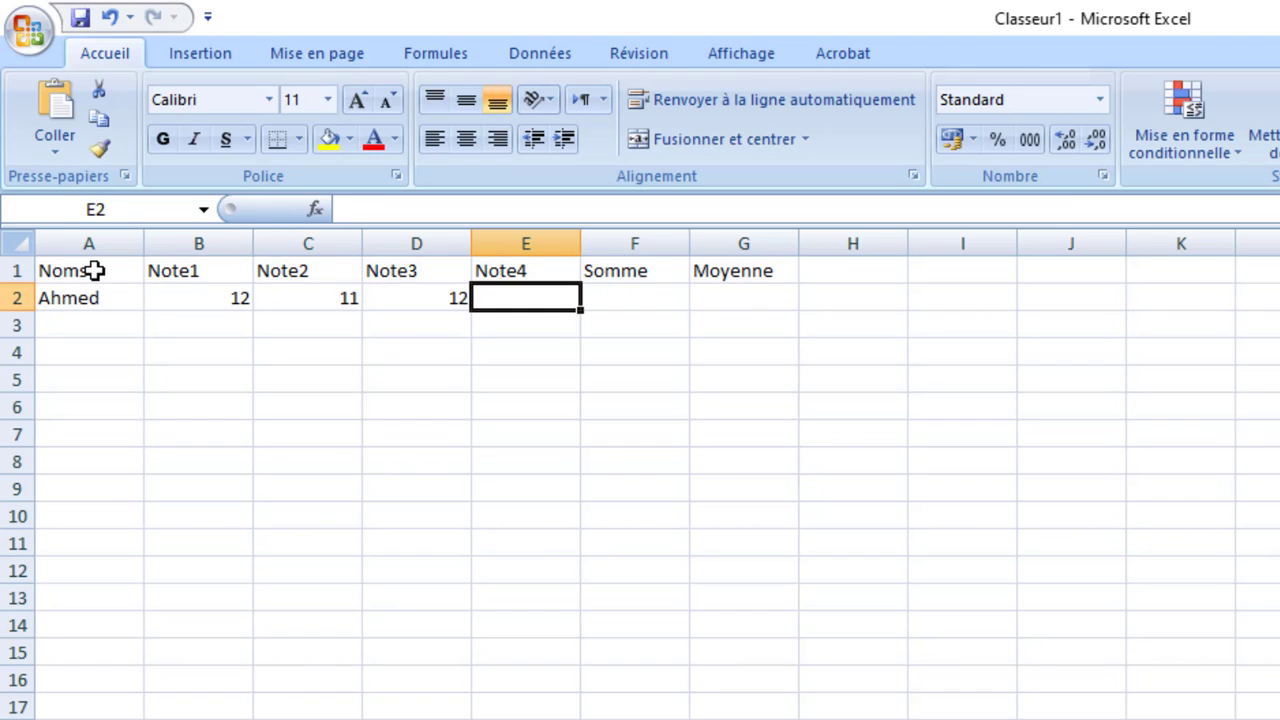
text(10)
key(Tab)
key(Down)
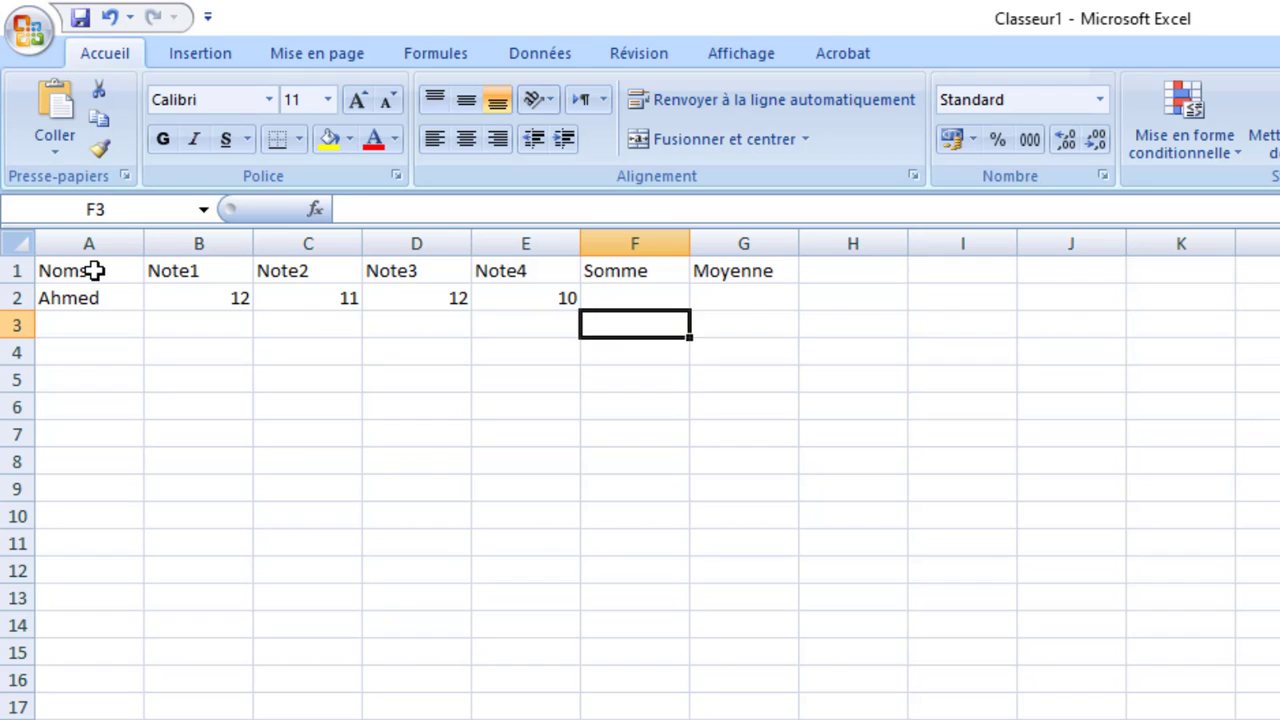
key(Left)
key(Left)
key(Left)
key(Left)
key(Left)
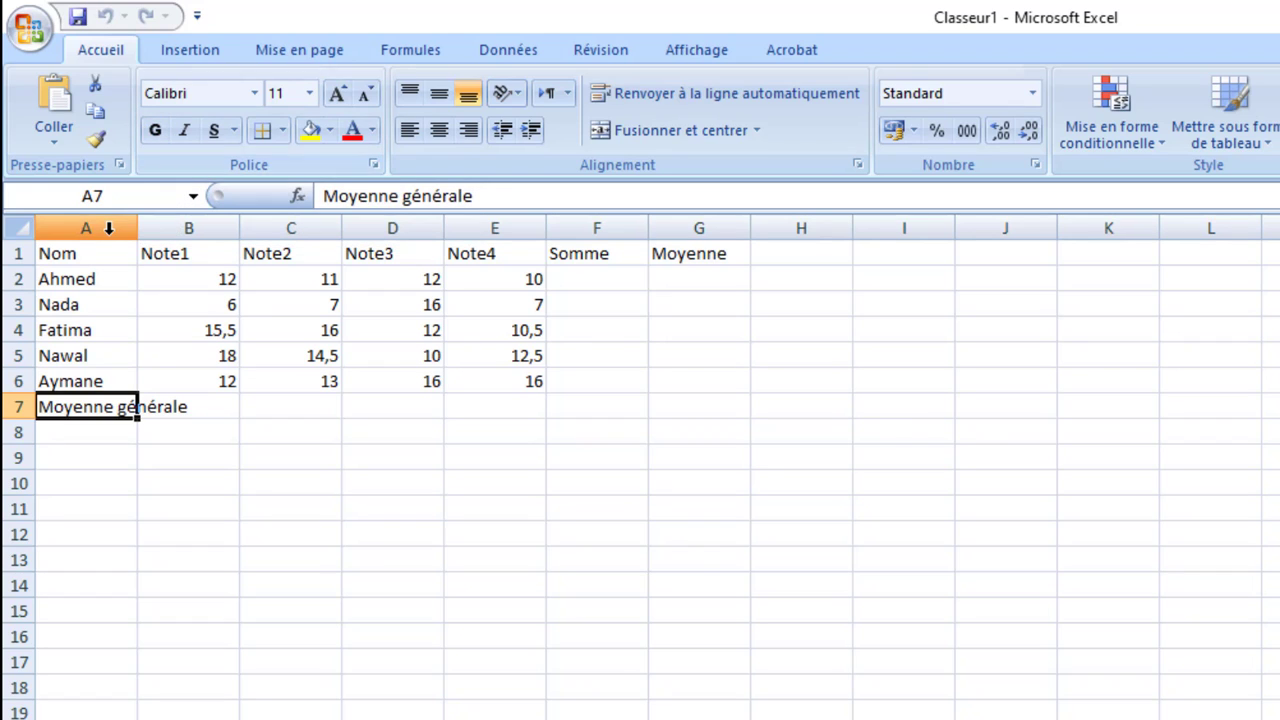
Set the font size of the header row A1:G1 to 14.
click(85, 254)
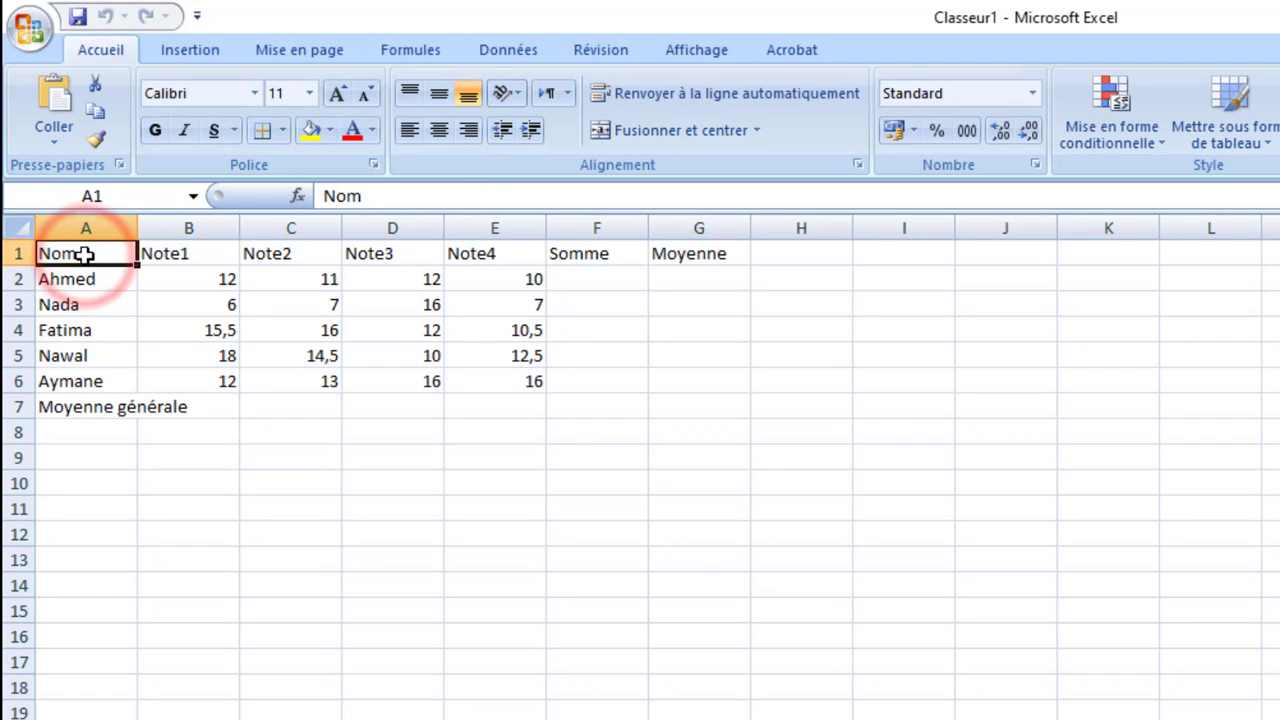
drag(85, 254, 708, 254)
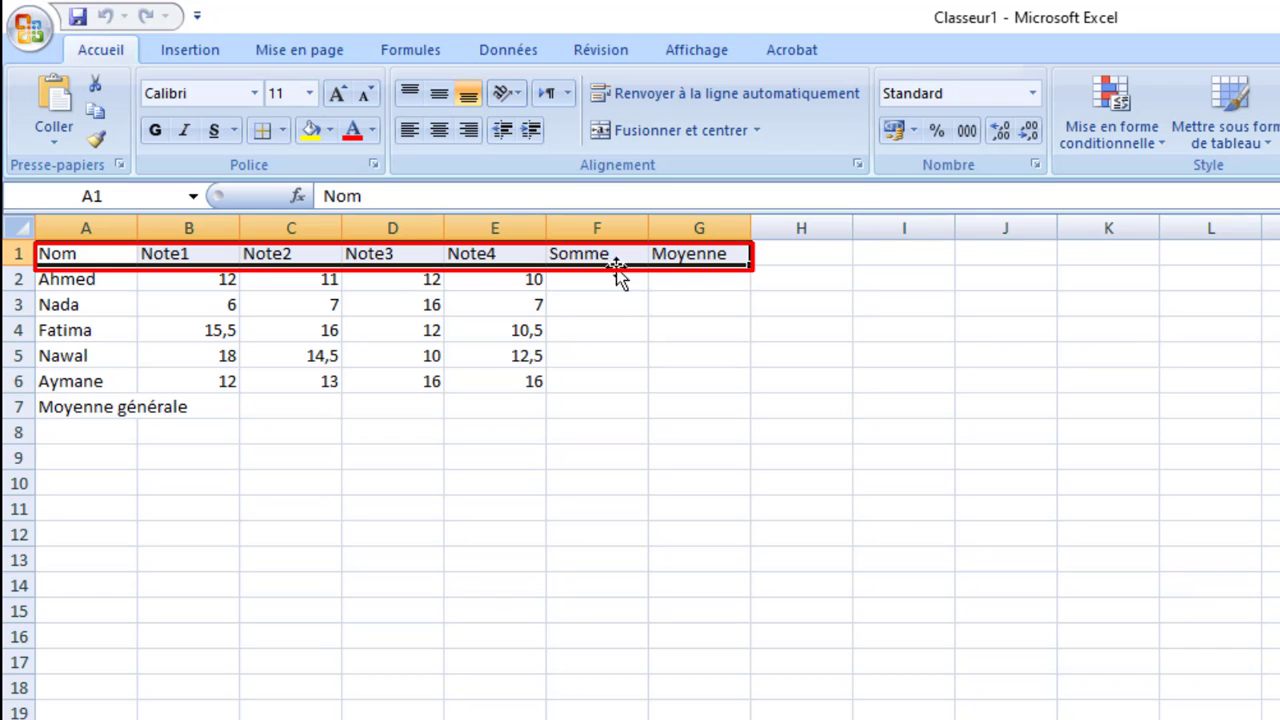
click(312, 98)
click(312, 98)
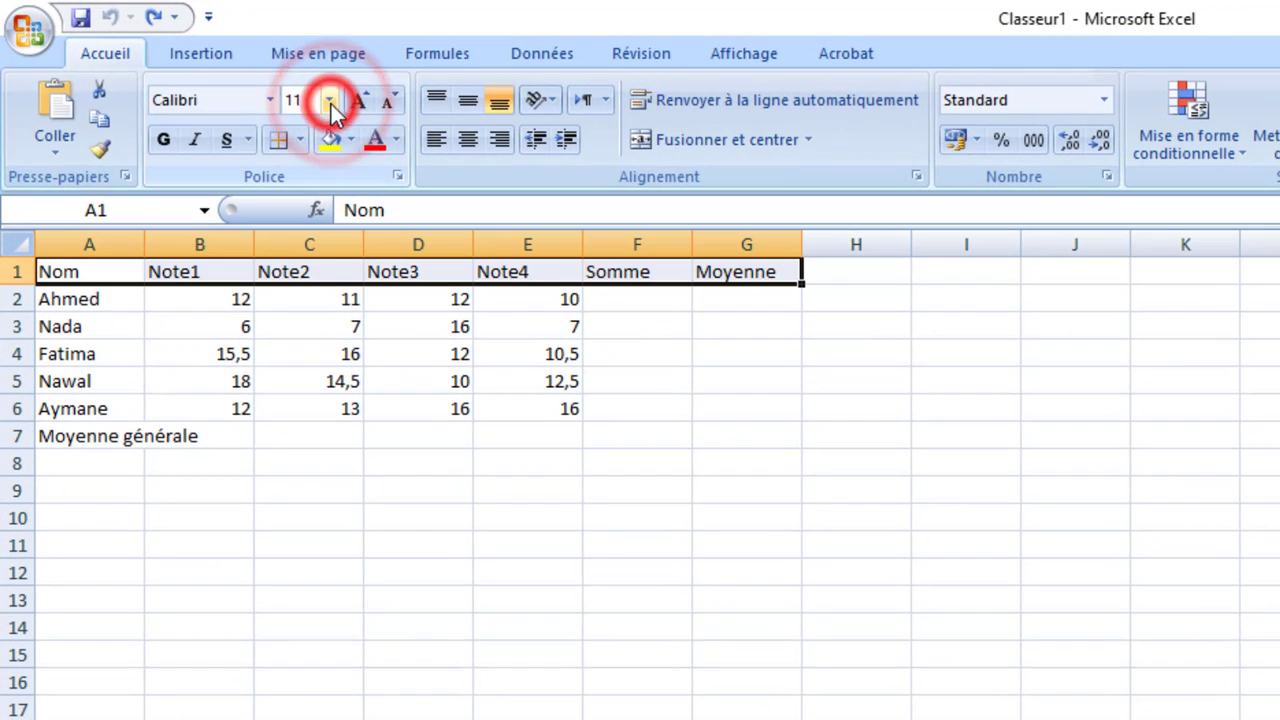
click(331, 104)
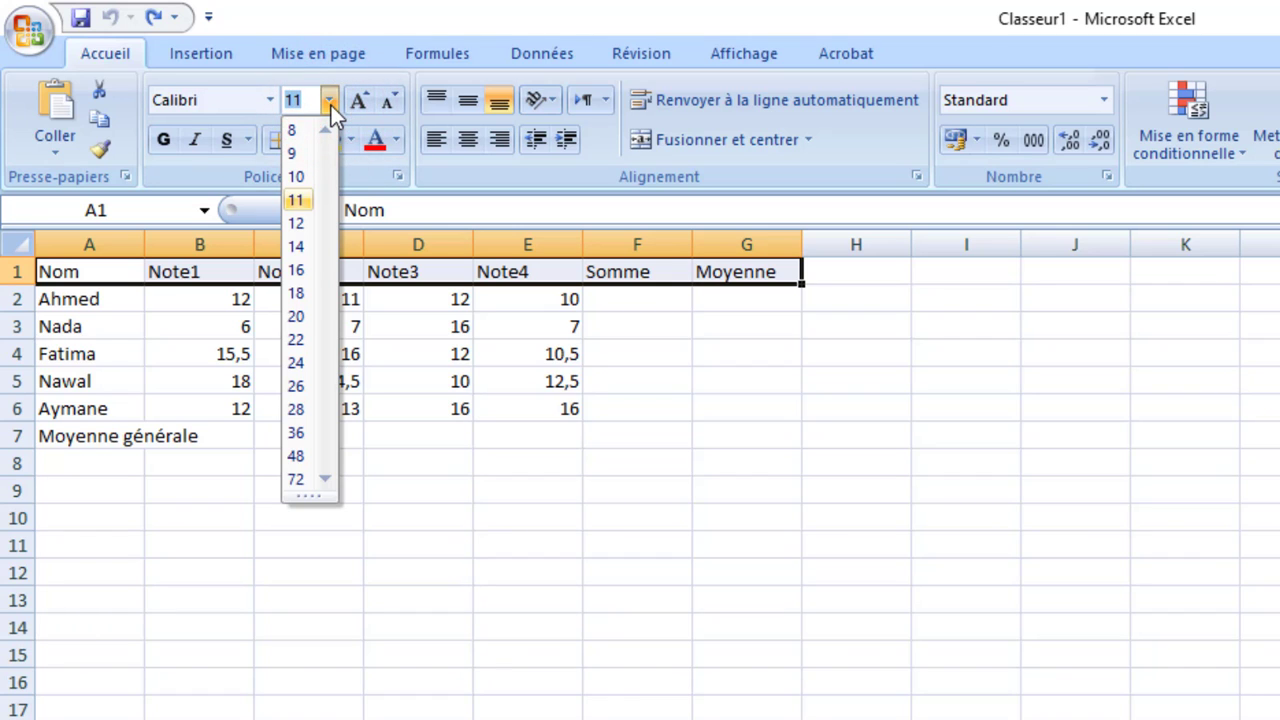
click(300, 247)
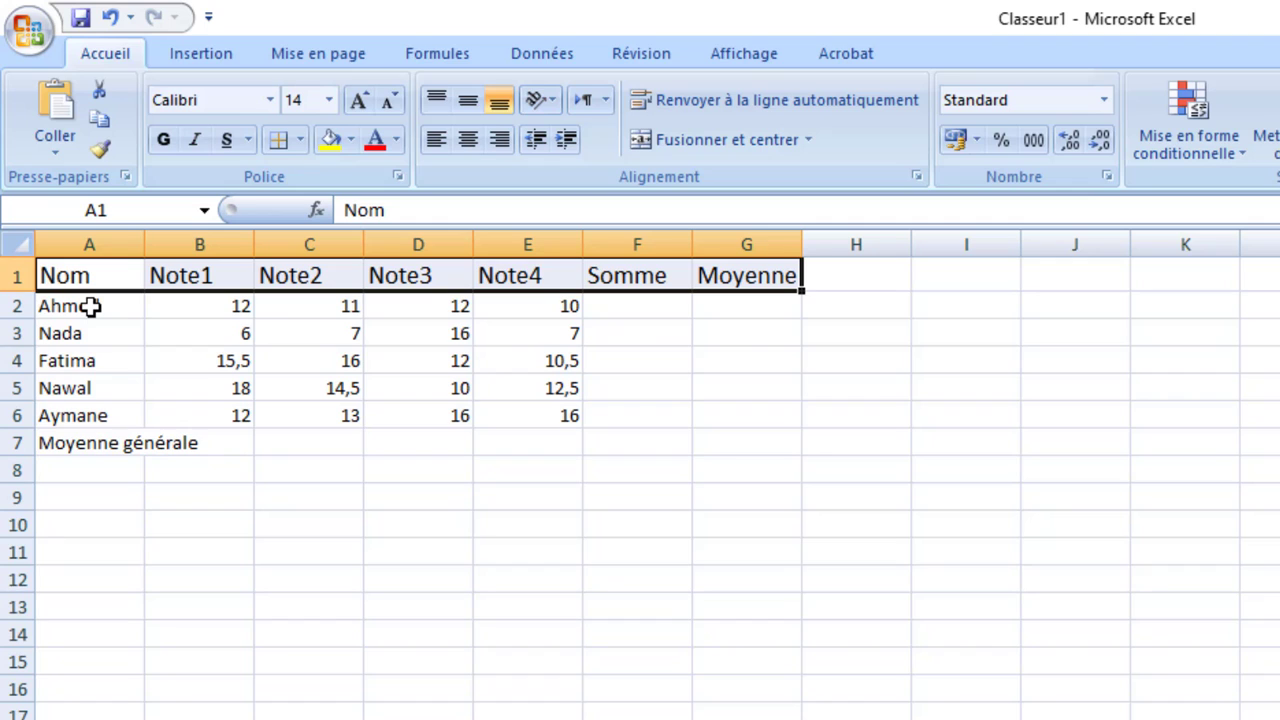
Set the font size of the table body A2:G7 to 13,5.
drag(90, 307, 726, 432)
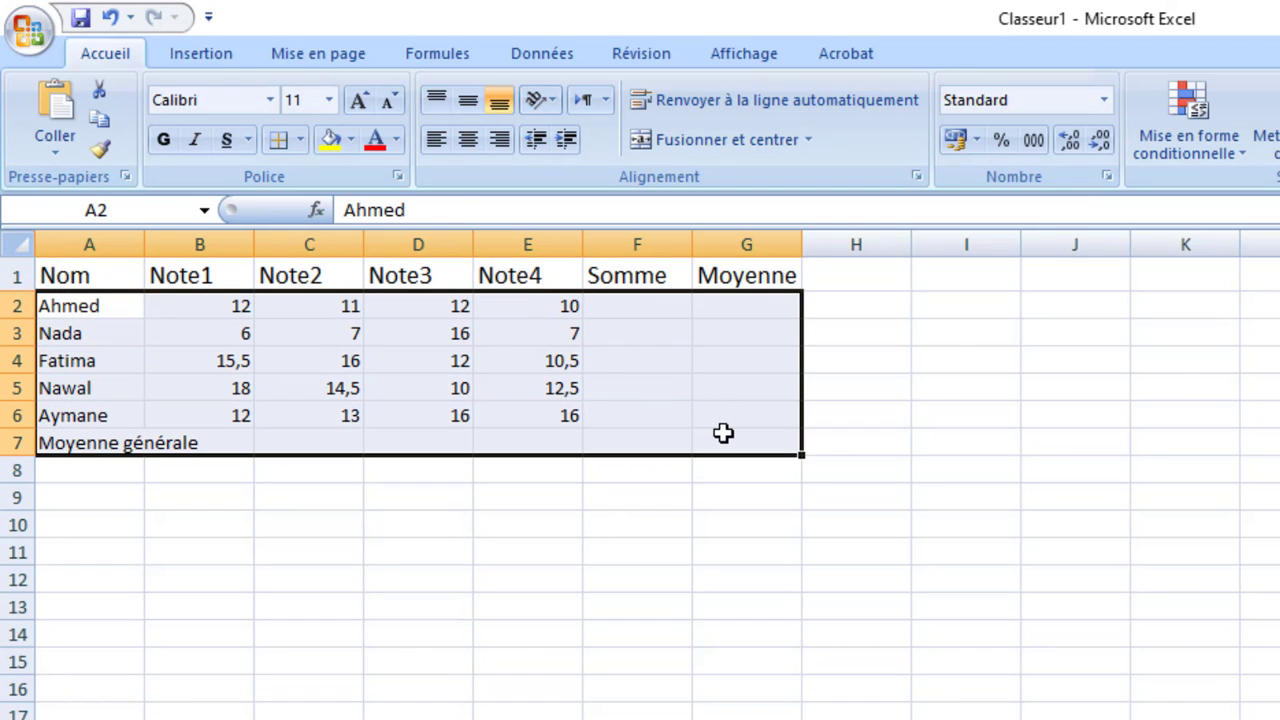
click(294, 102)
text(13,5)
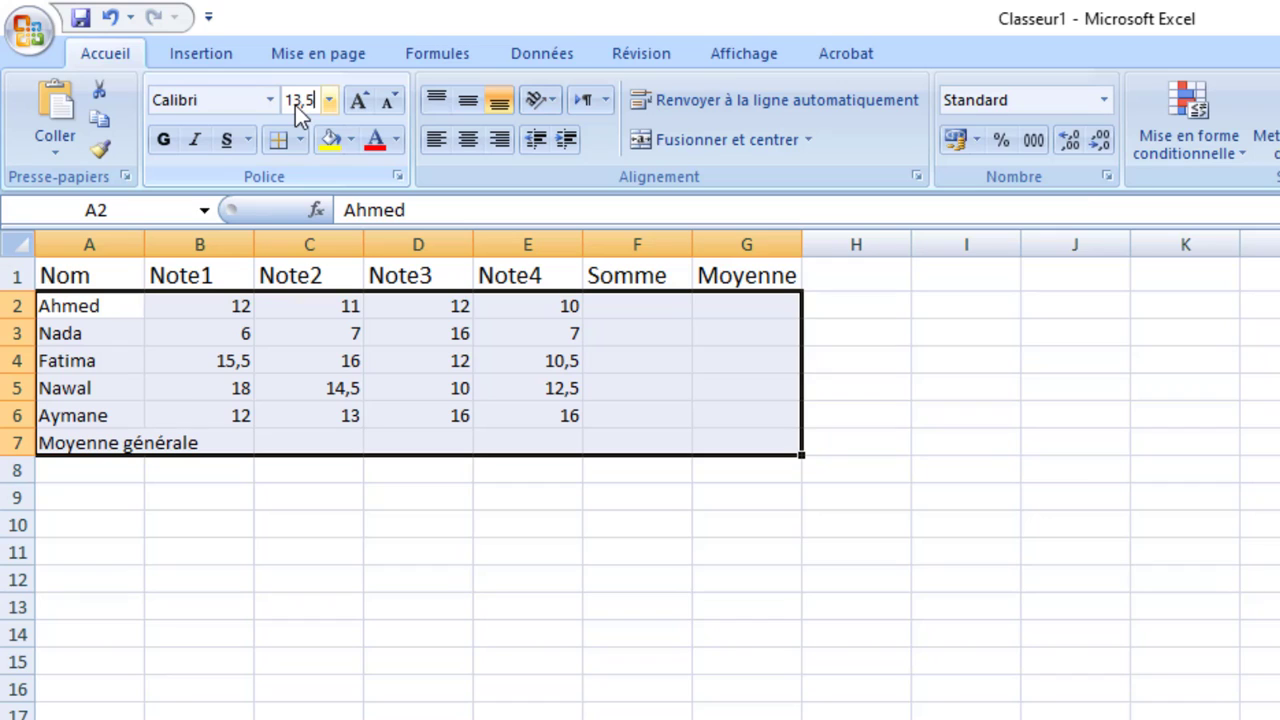
key(Return)
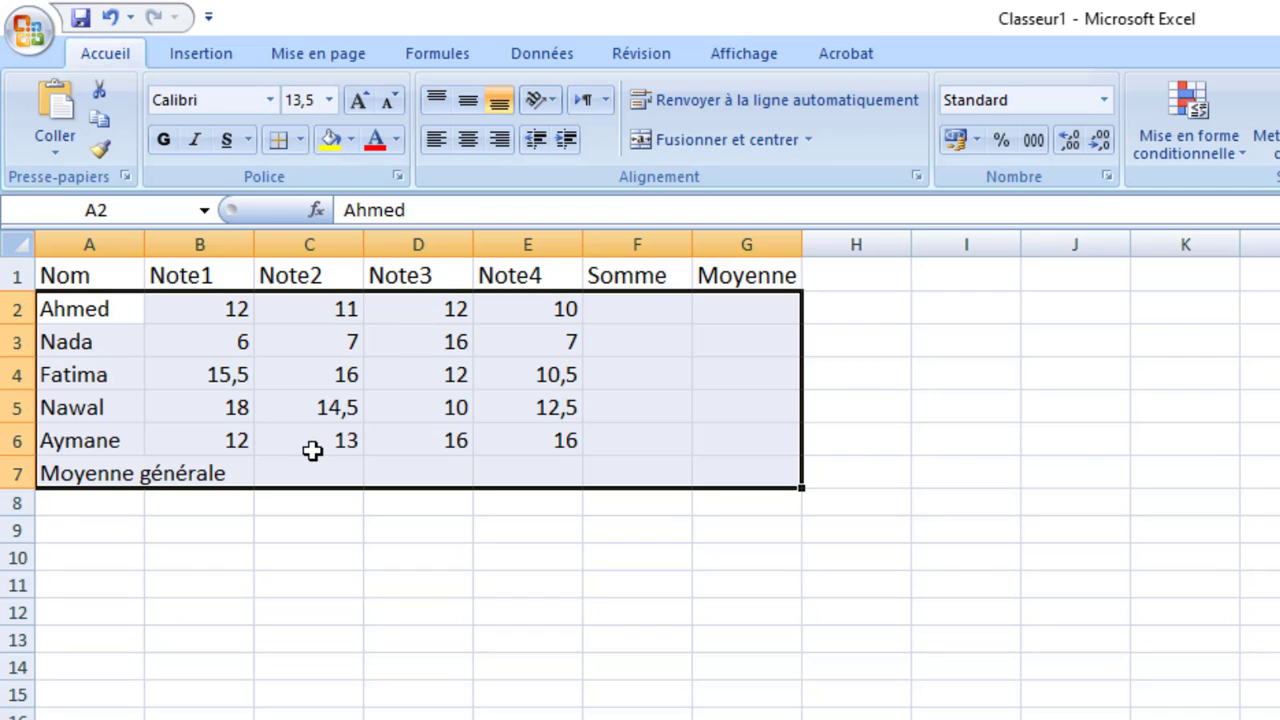
click(284, 508)
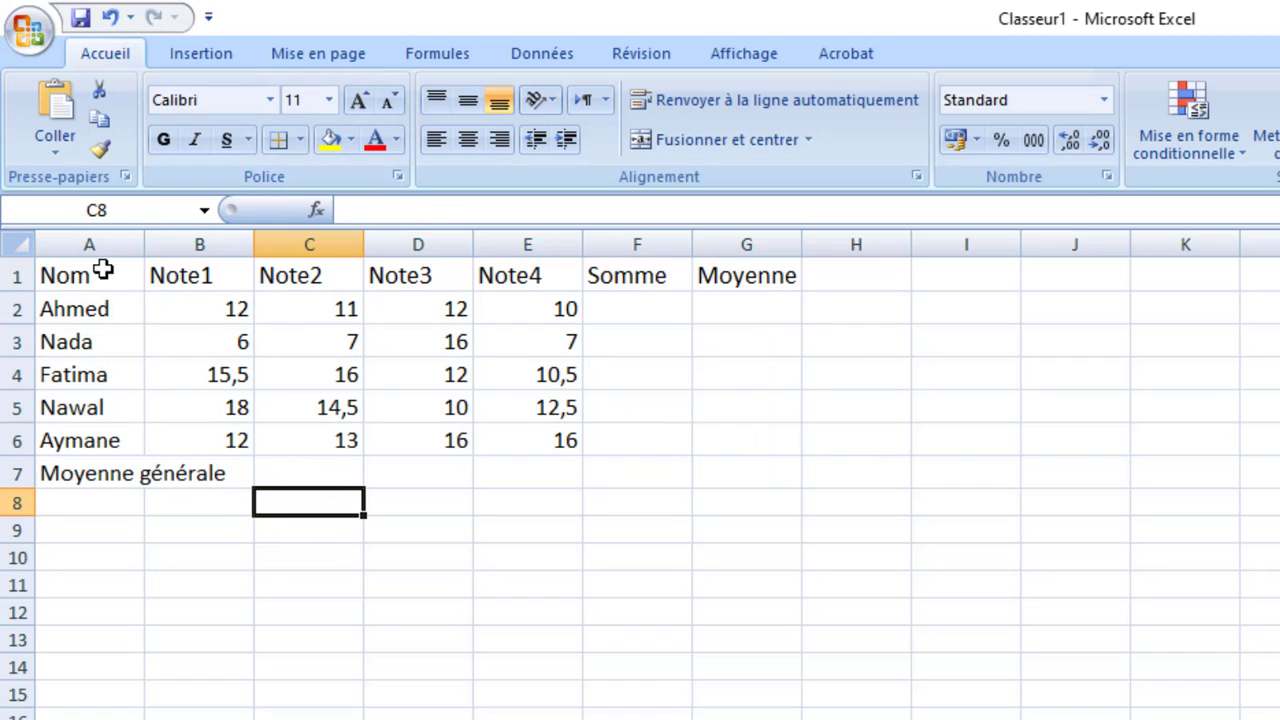
Select the whole table A1:G7 and look at the additional border options without applying any.
drag(103, 270, 763, 463)
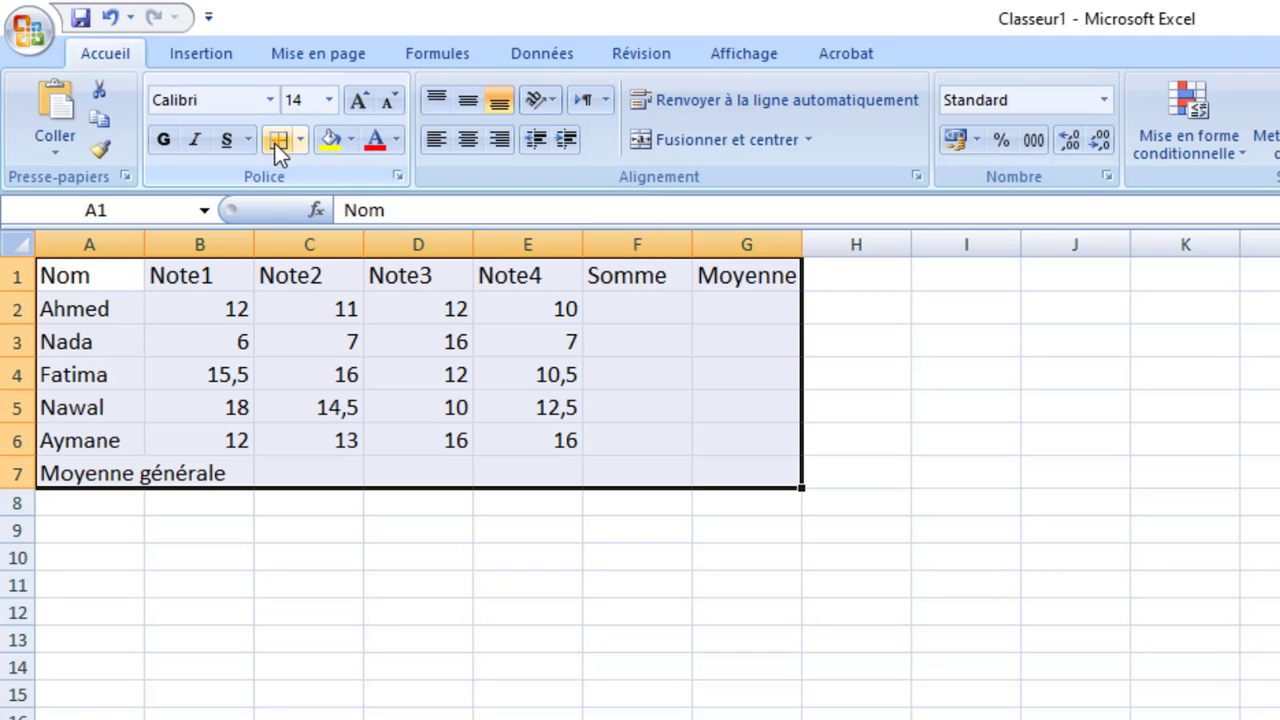
click(301, 141)
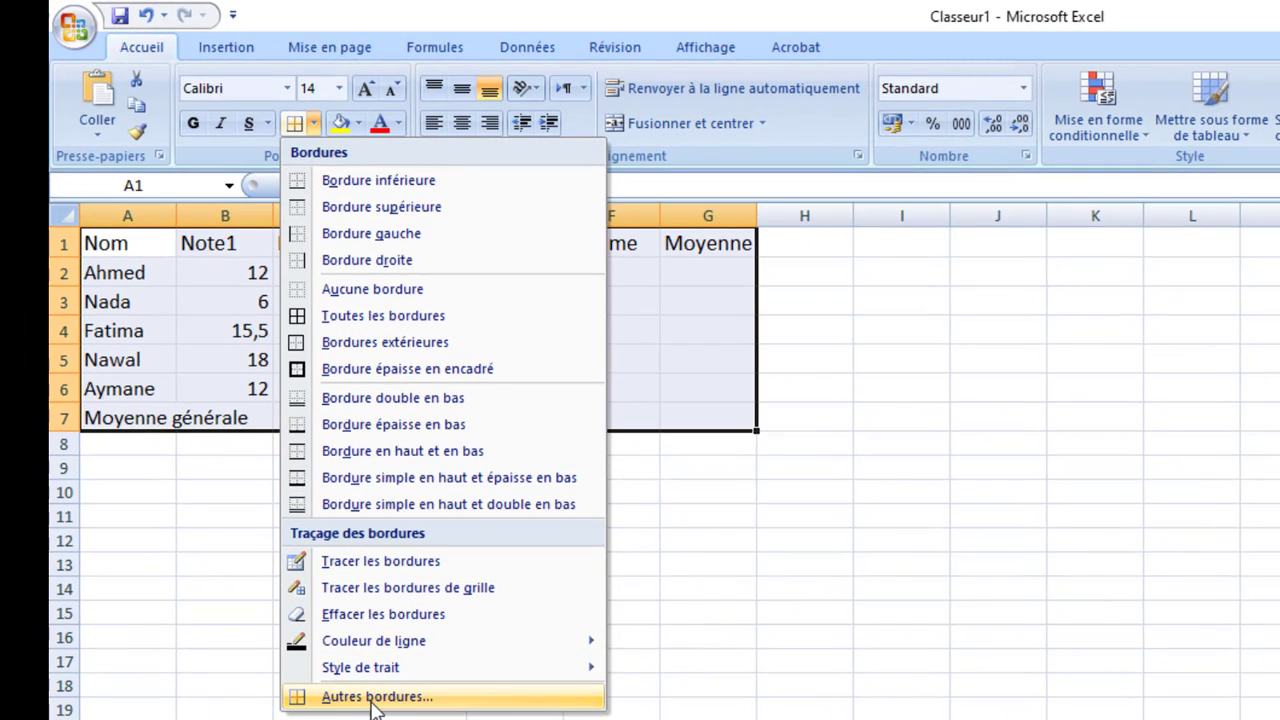
click(375, 700)
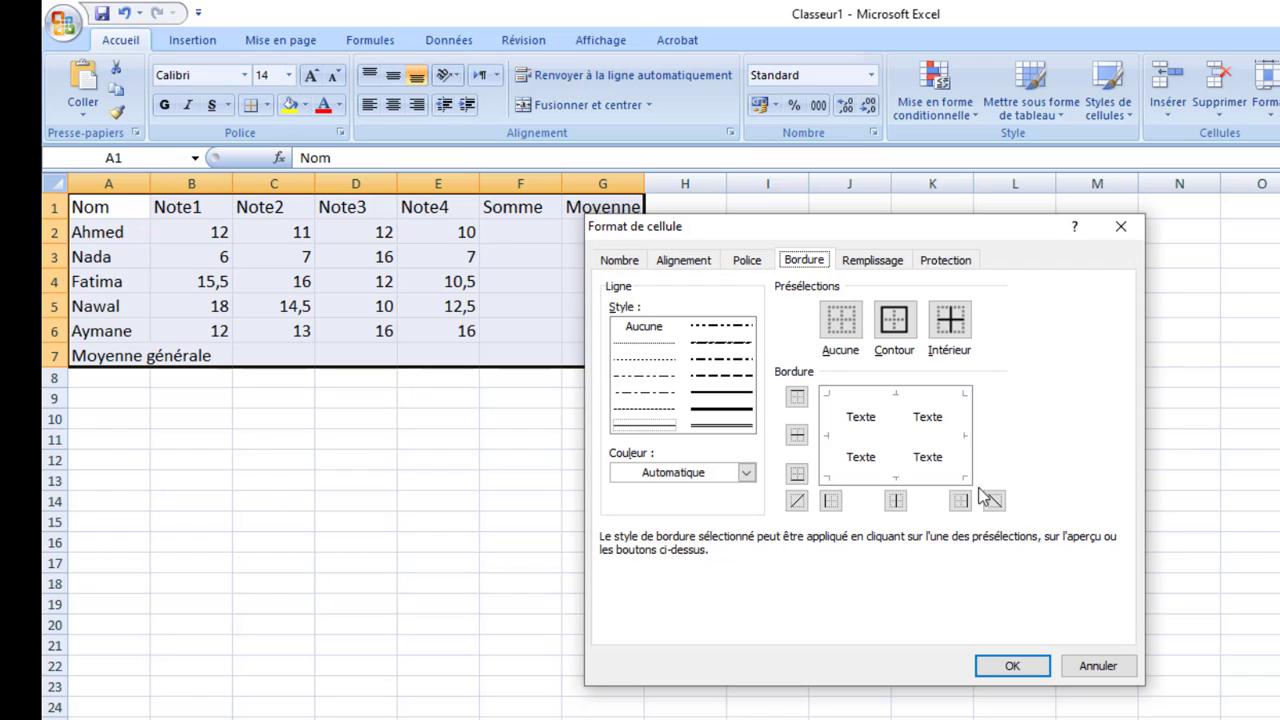
click(1099, 666)
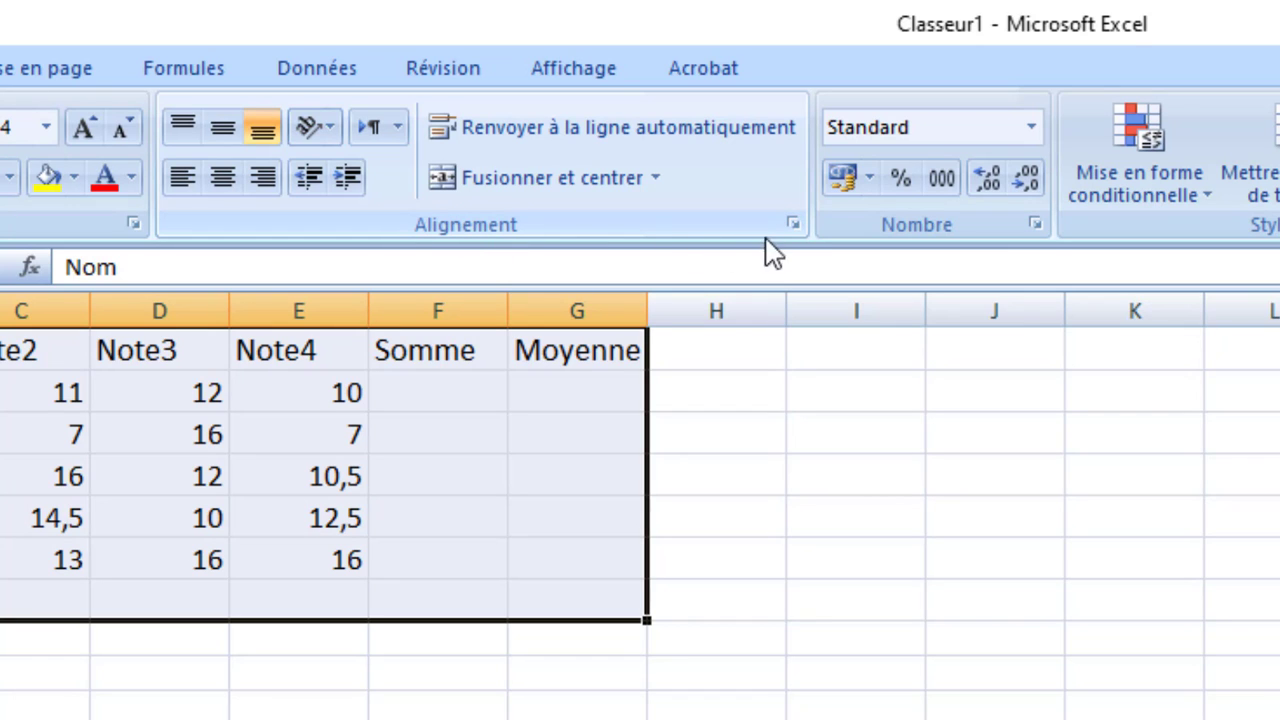
Open the cell format border settings for A1:G7 and set an outline border with the thickest solid line.
click(794, 224)
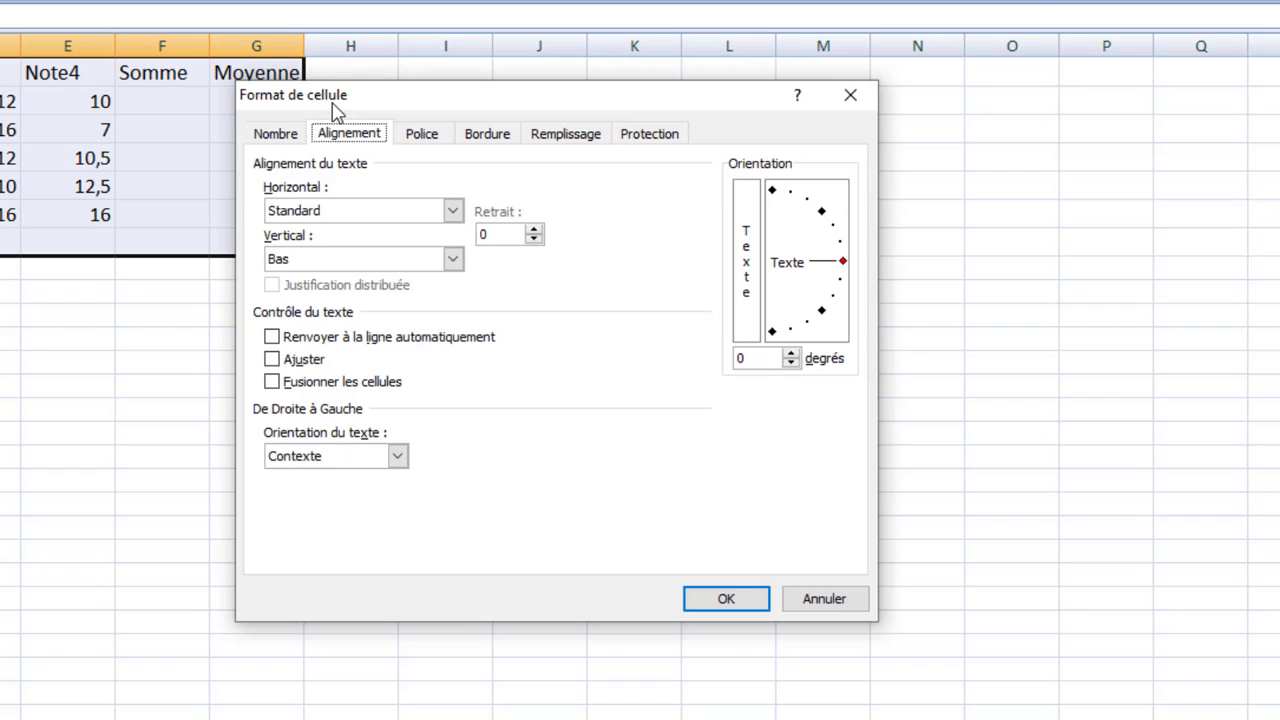
click(487, 140)
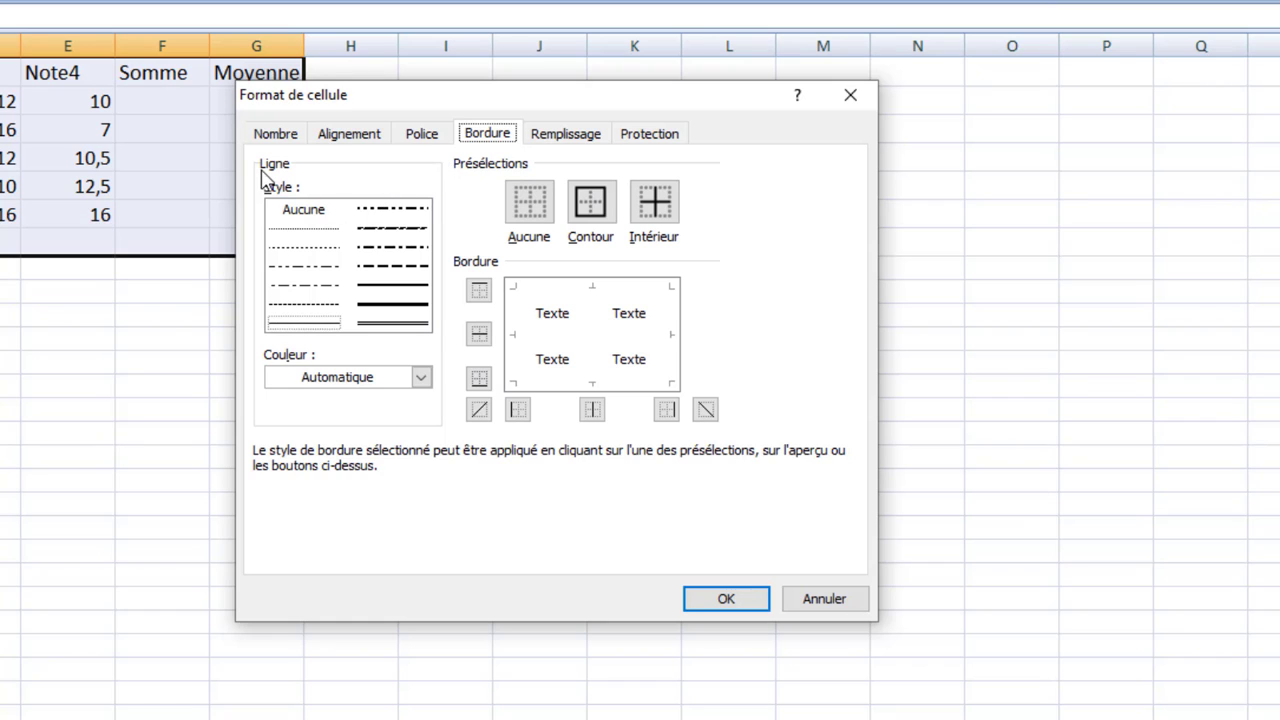
click(388, 306)
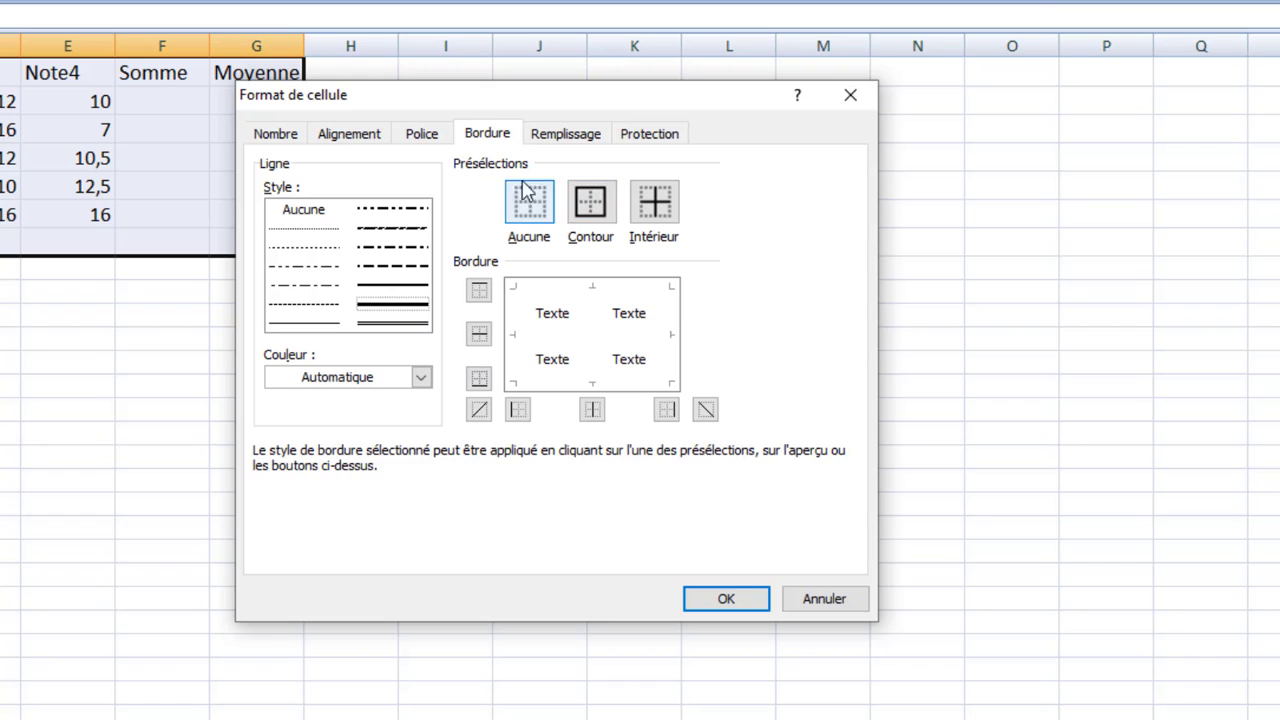
click(596, 212)
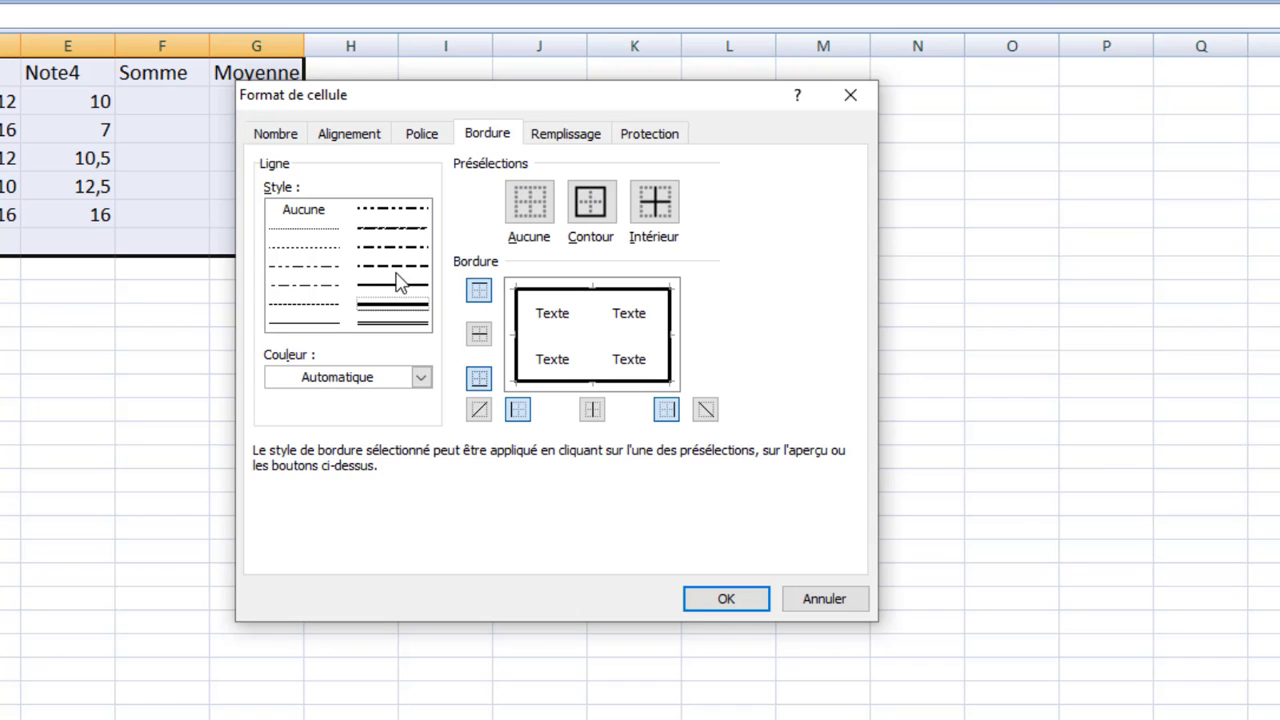
Add horizontal and vertical inner borders with the medium solid line style, and apply the borders to the table.
click(392, 284)
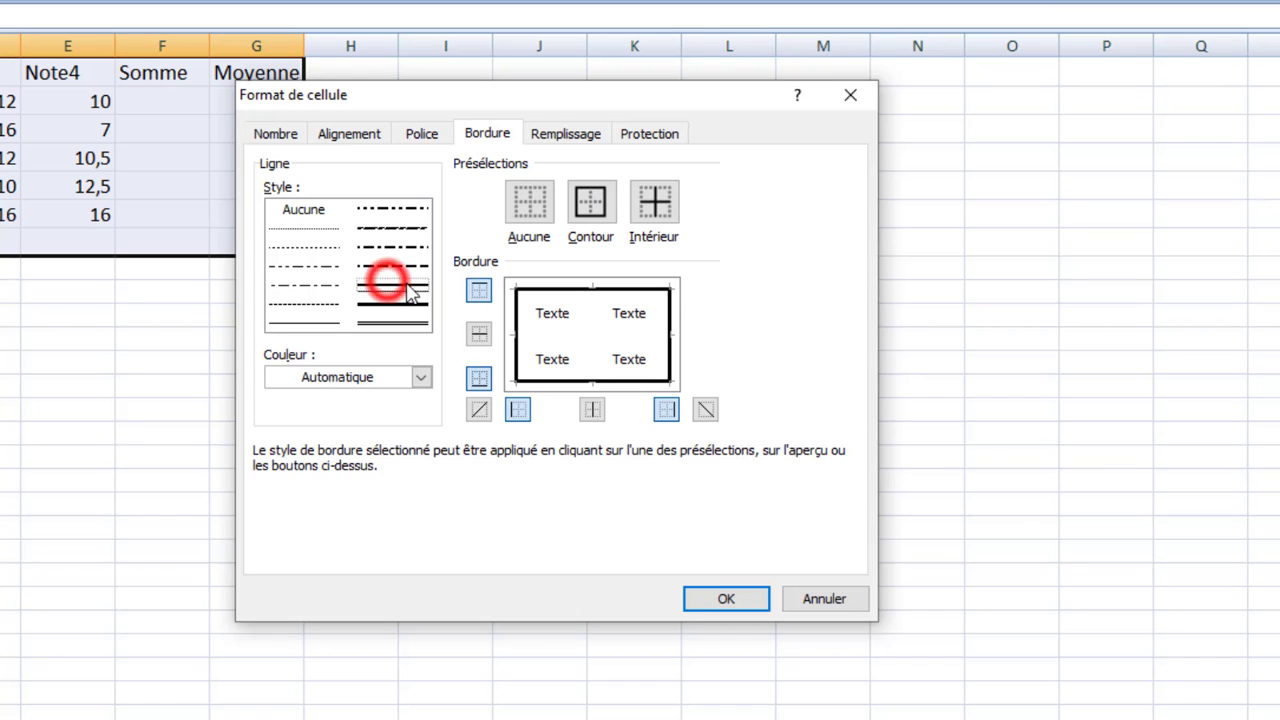
click(549, 334)
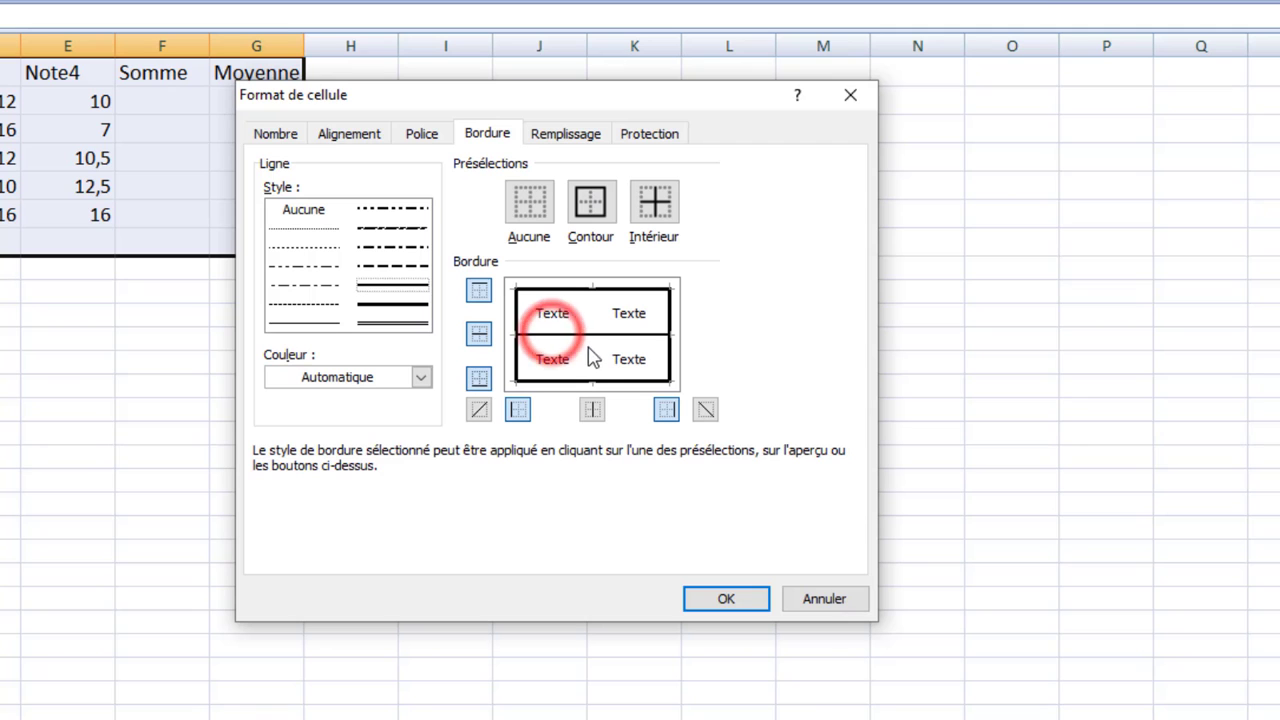
click(594, 361)
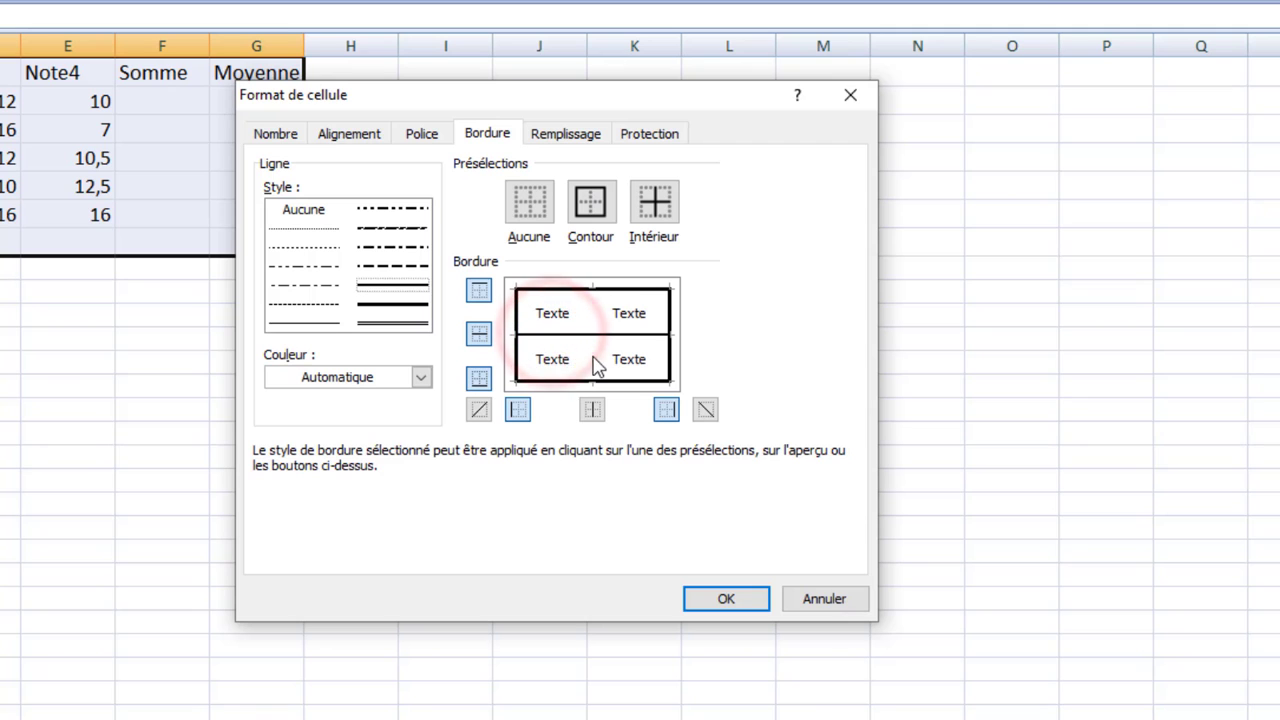
click(743, 599)
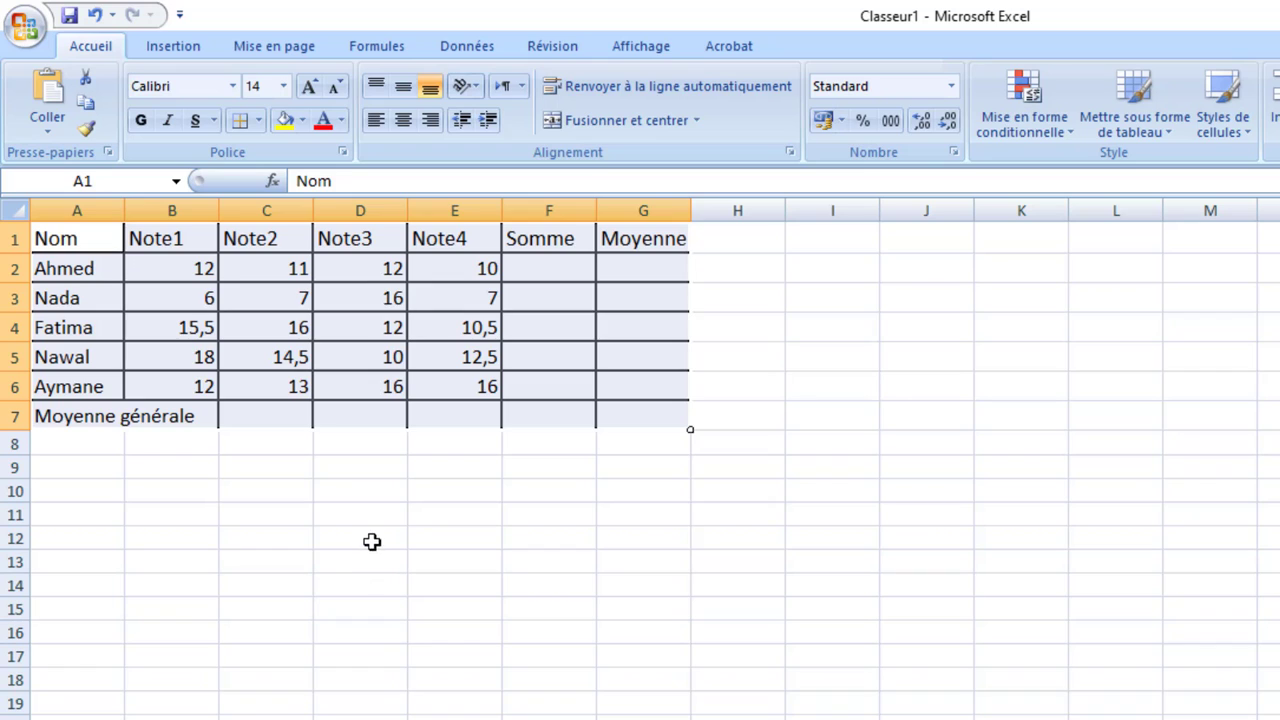
click(371, 541)
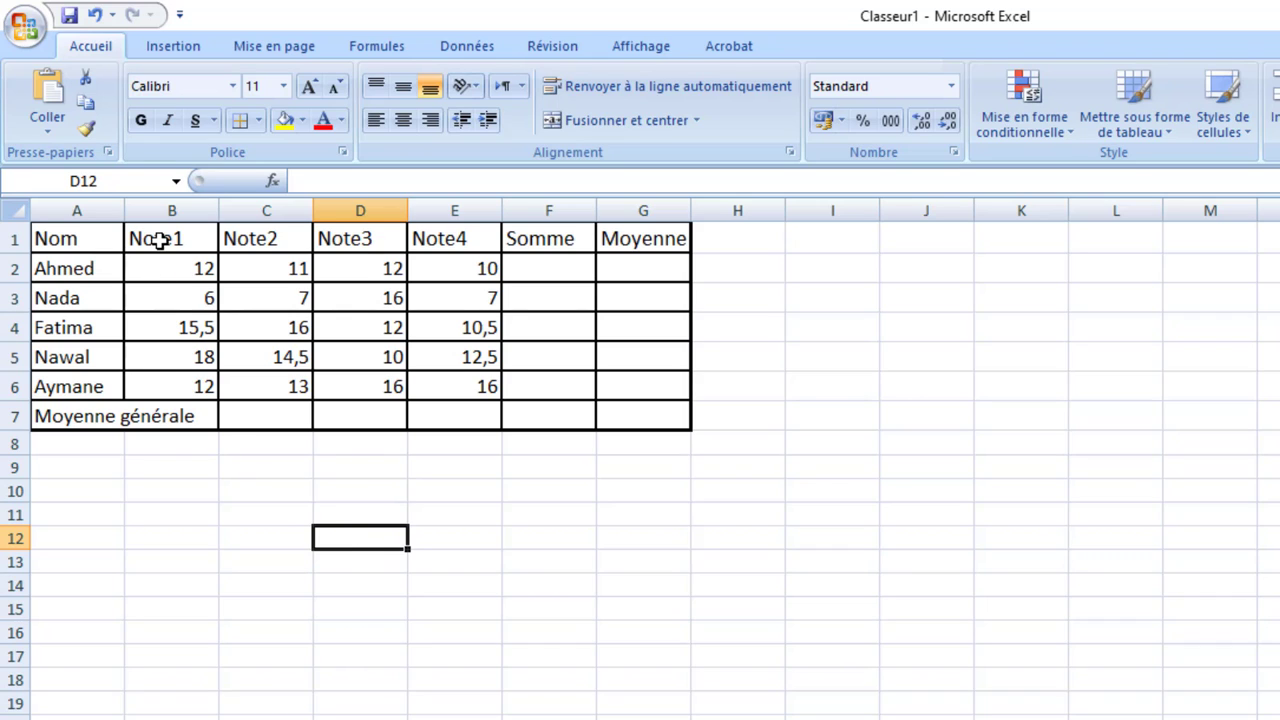
Fill the header cells B1:G1 with the theme colour Orange, Accentuation6, plus clair 60 %.
drag(160, 240, 607, 238)
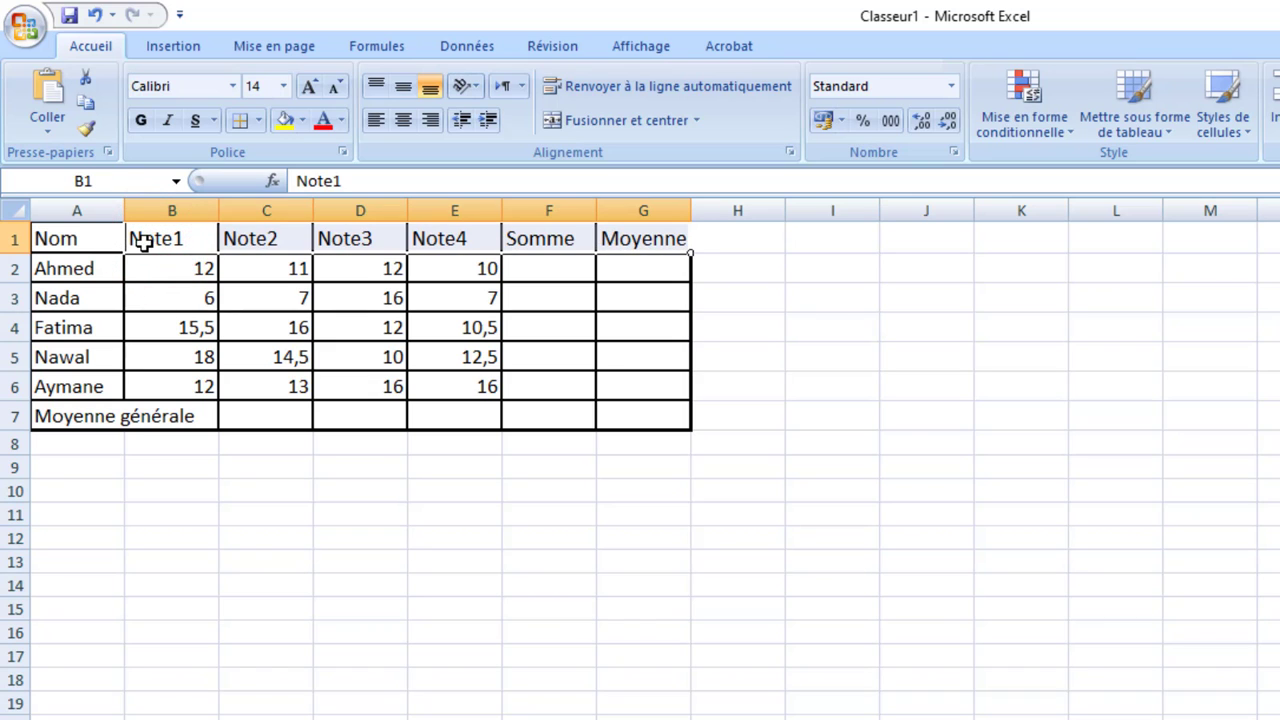
click(302, 120)
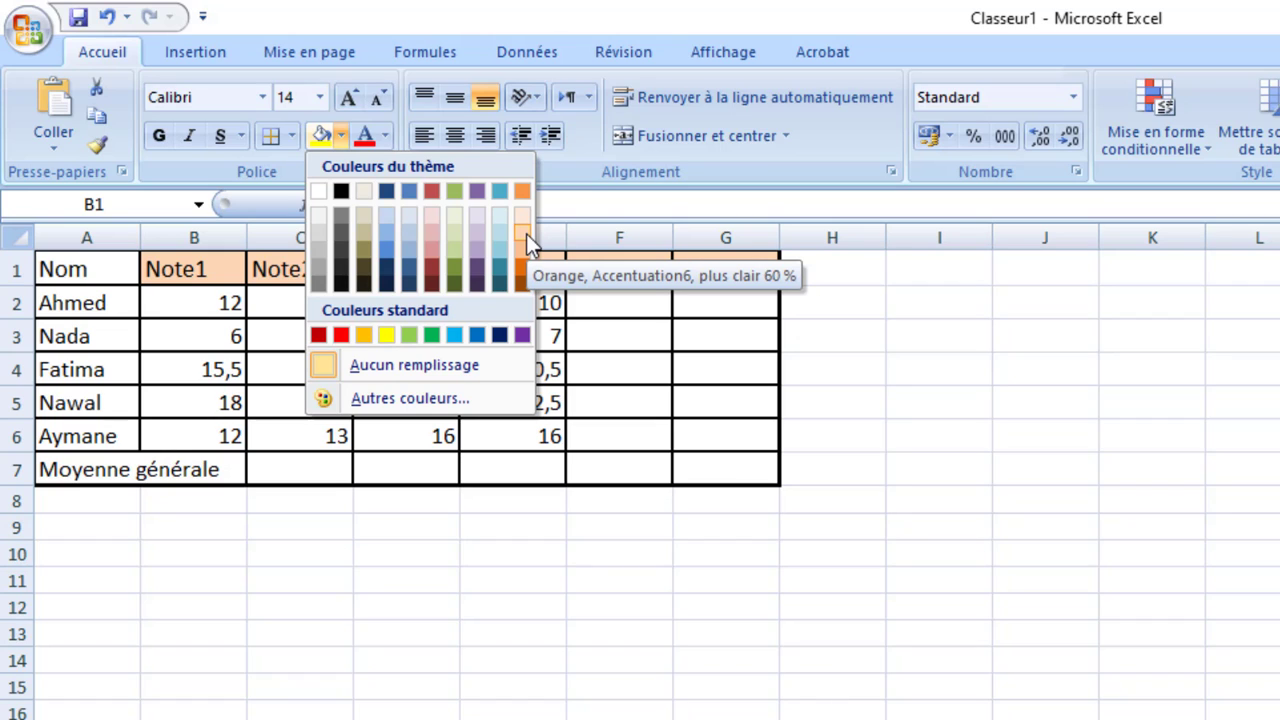
click(524, 234)
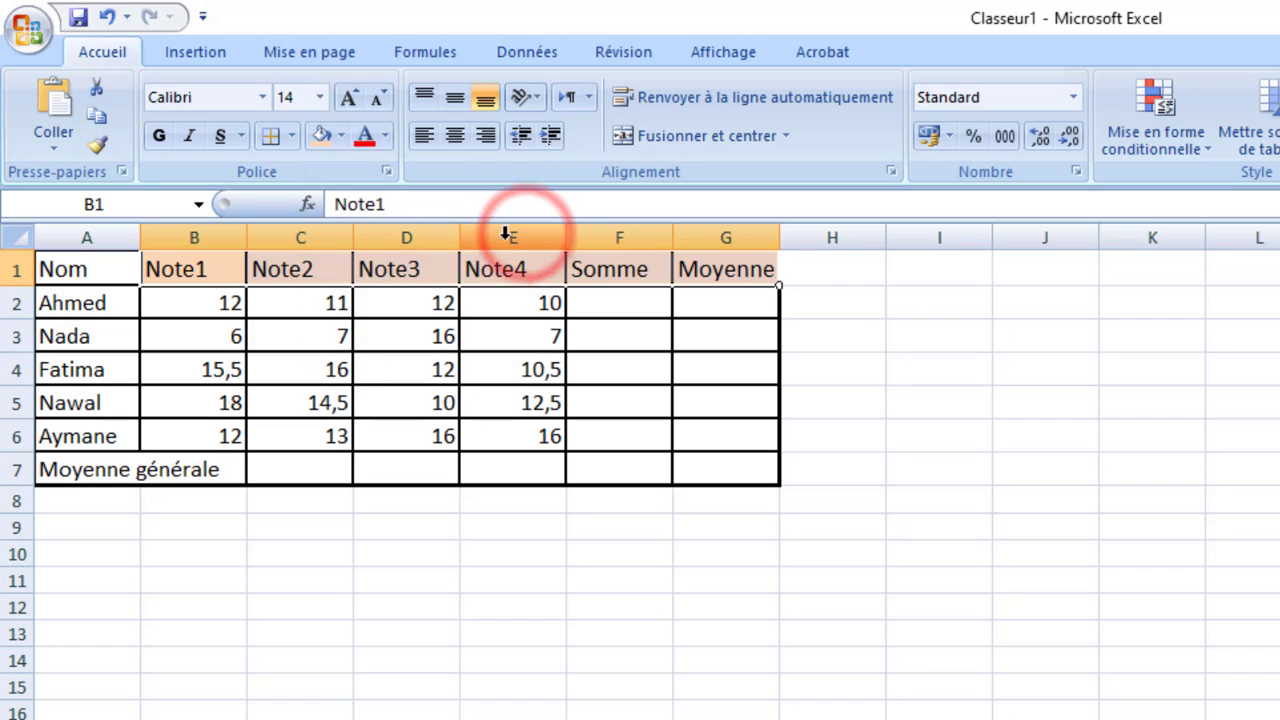
Fill the student name cells A2:A6 with standard yellow and the Moyenne générale cell A7 with standard light green.
drag(58, 305, 58, 425)
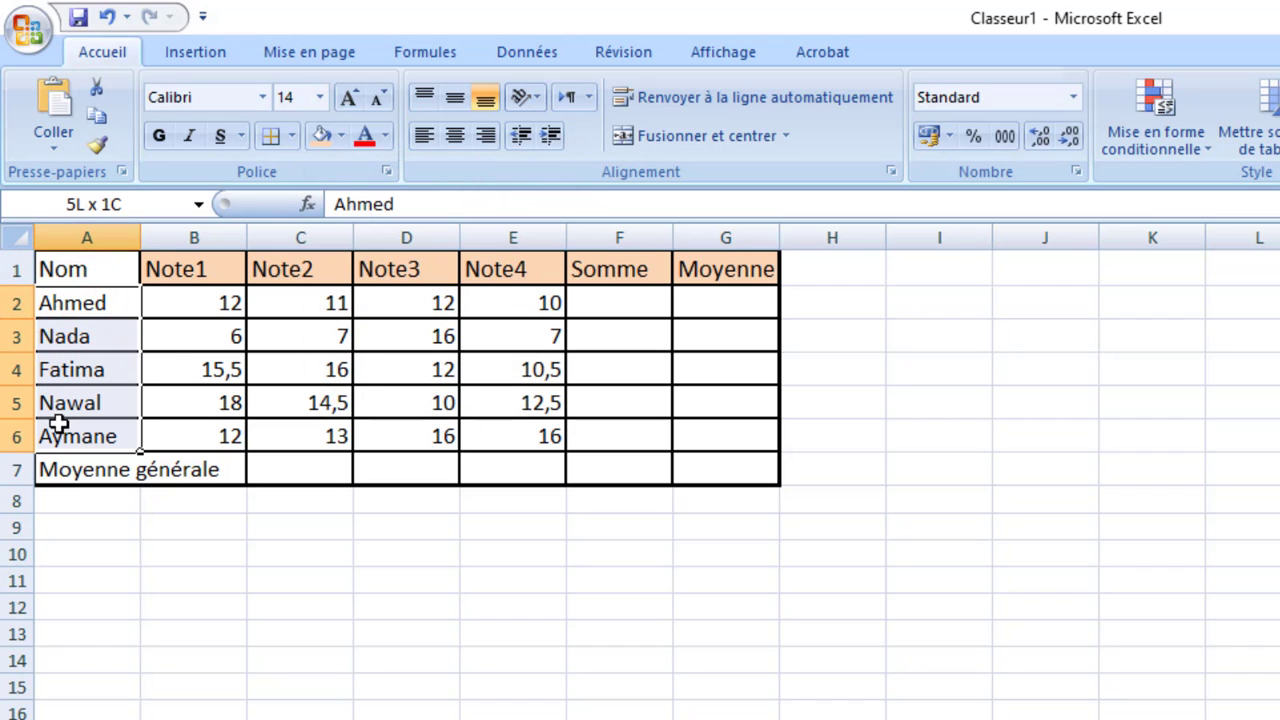
click(340, 136)
click(386, 334)
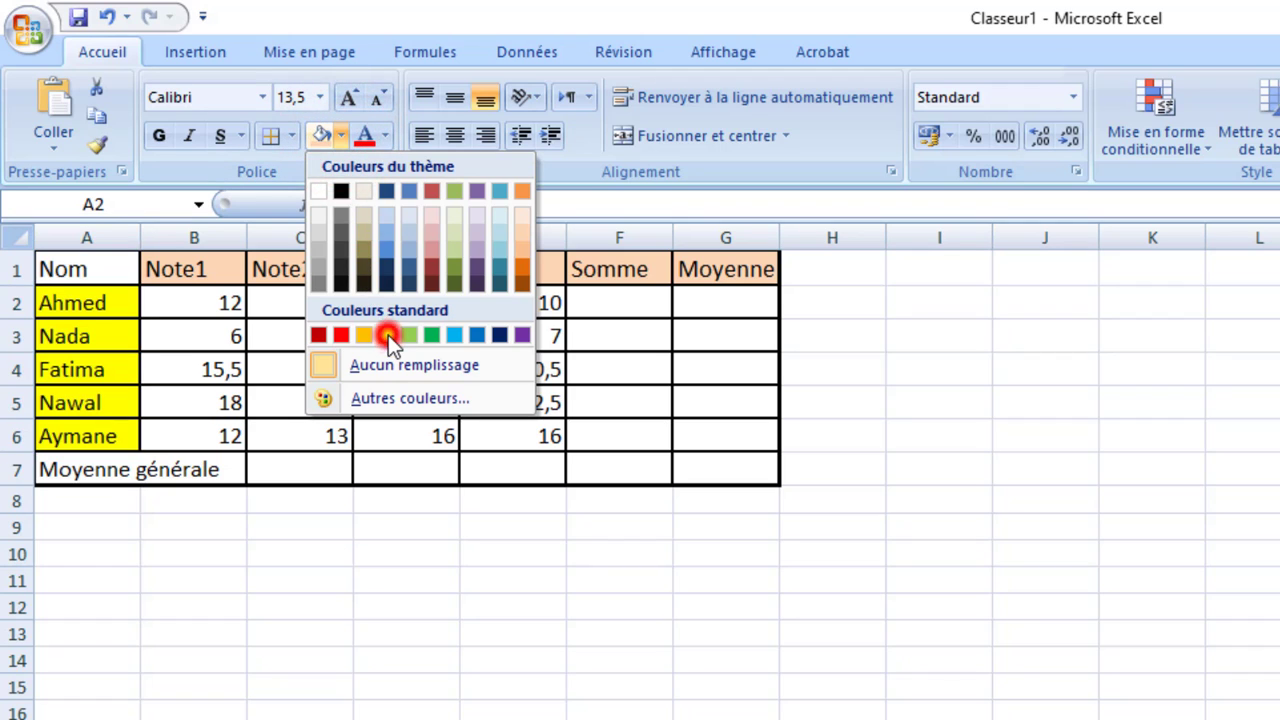
click(94, 467)
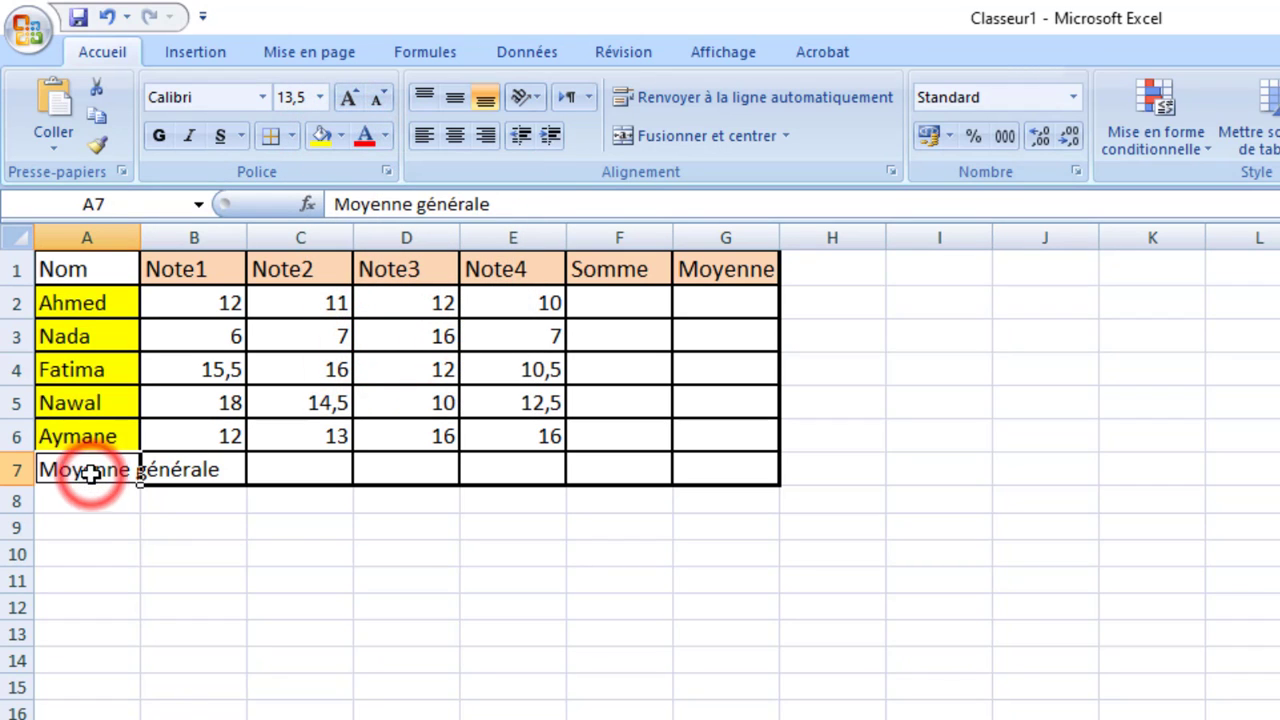
click(340, 135)
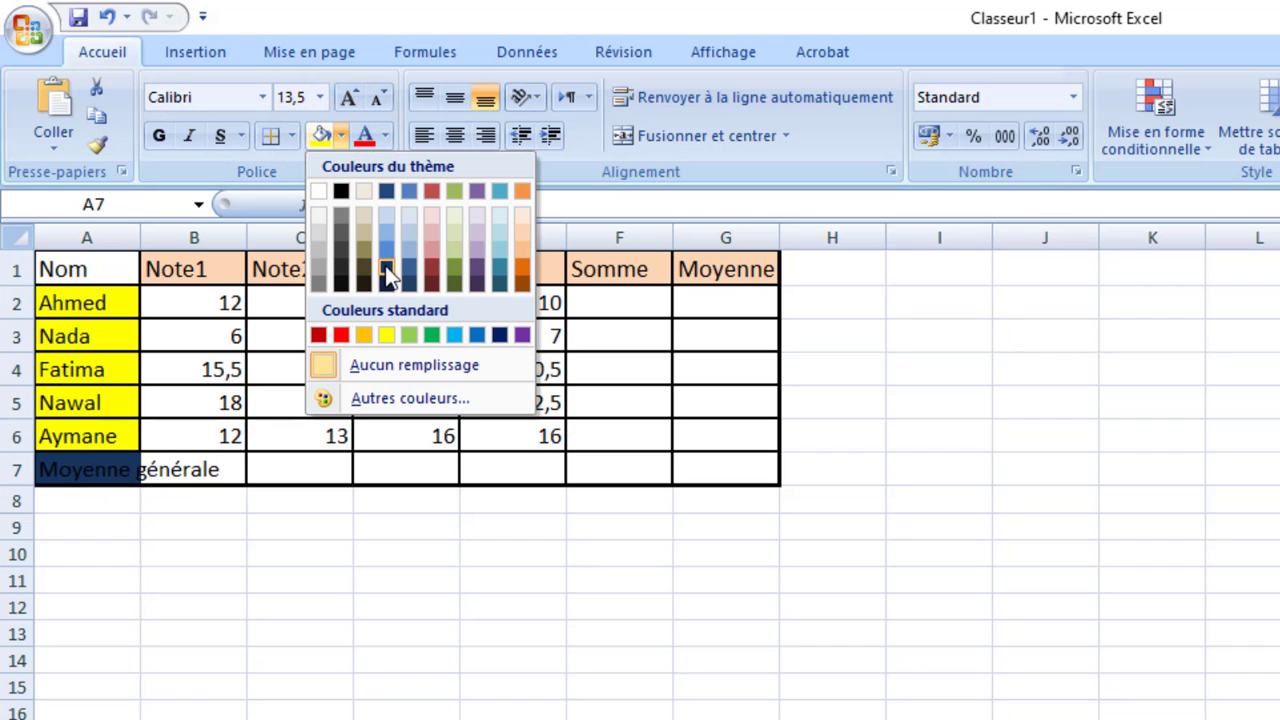
click(409, 331)
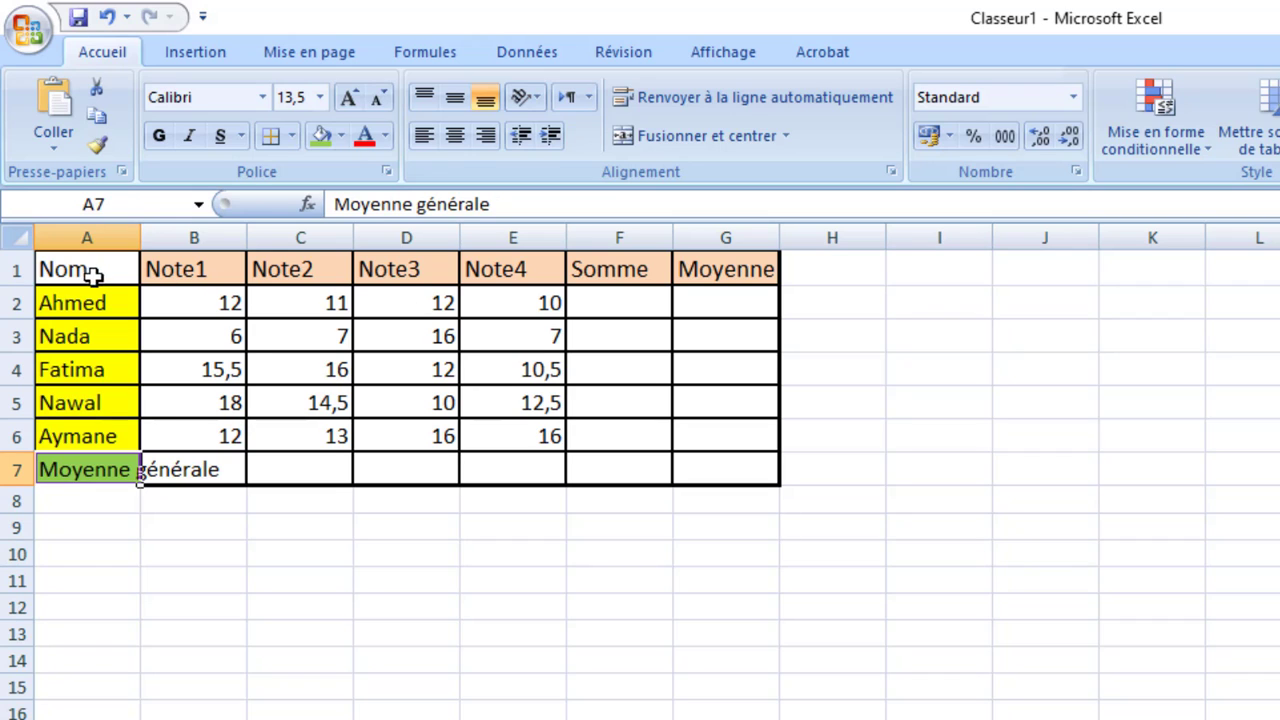
Centre the text of the header row A1:G1 vertically and horizontally.
drag(78, 268, 710, 282)
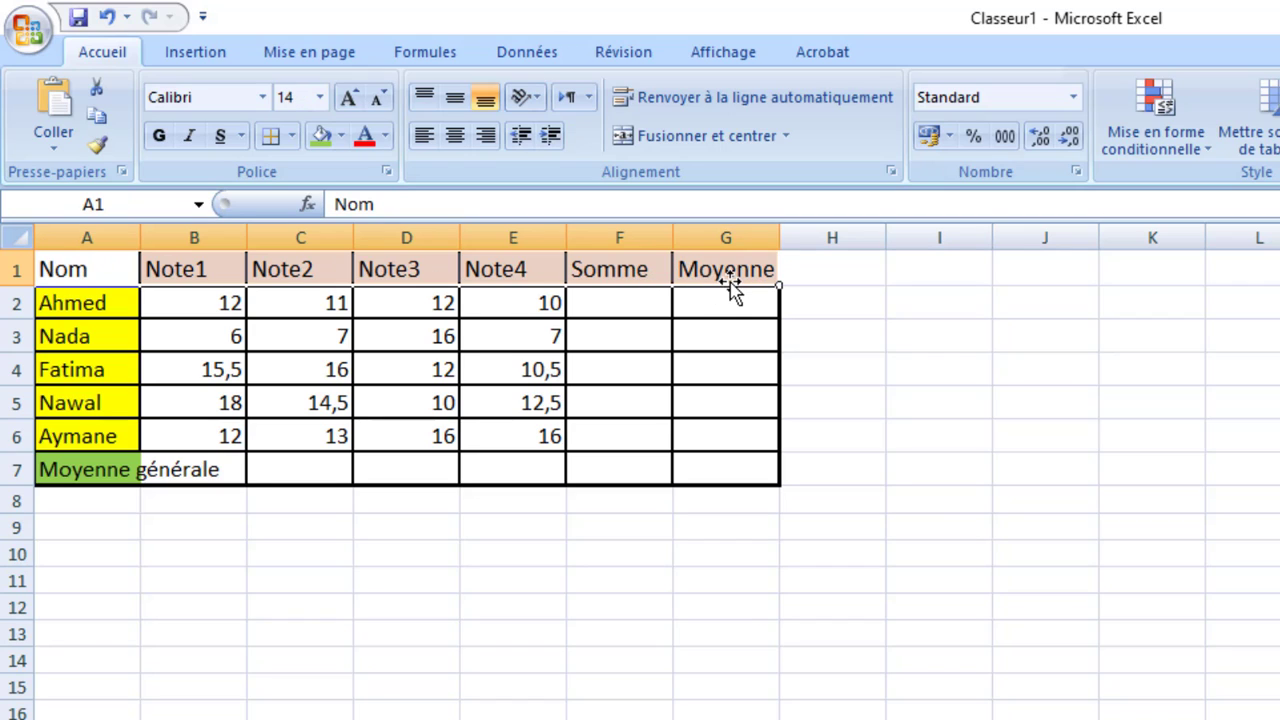
click(452, 102)
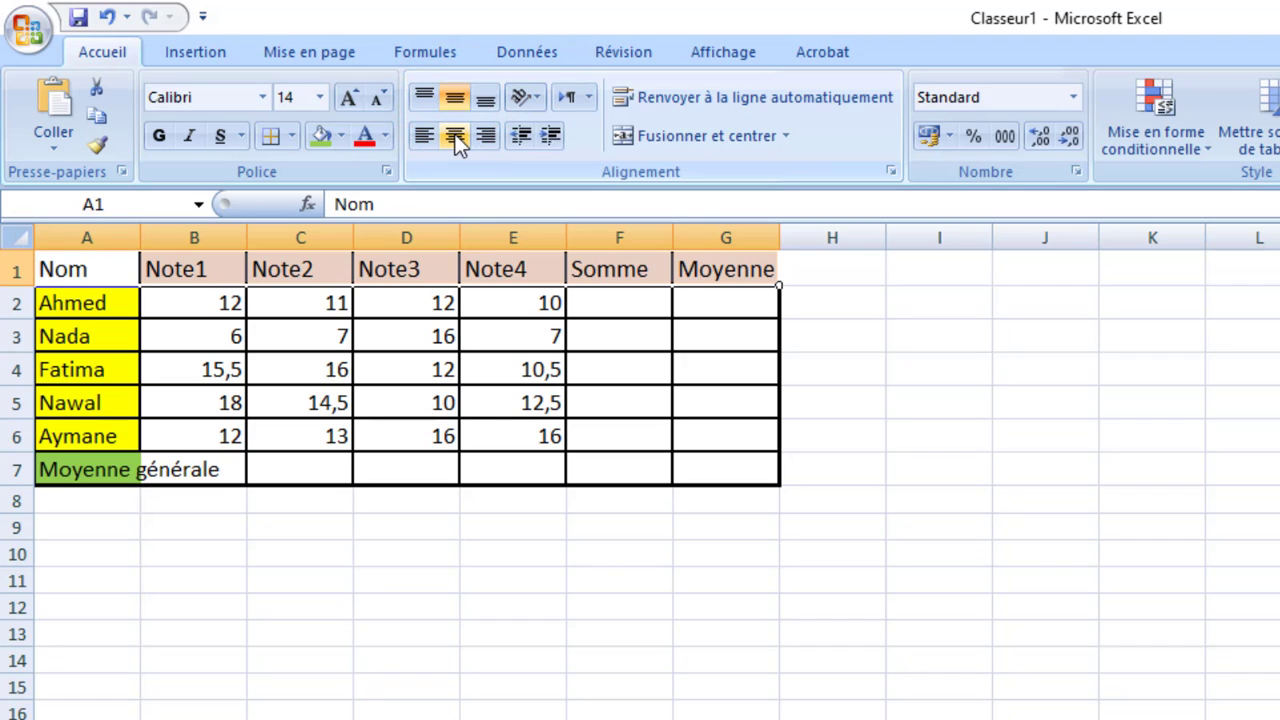
click(455, 137)
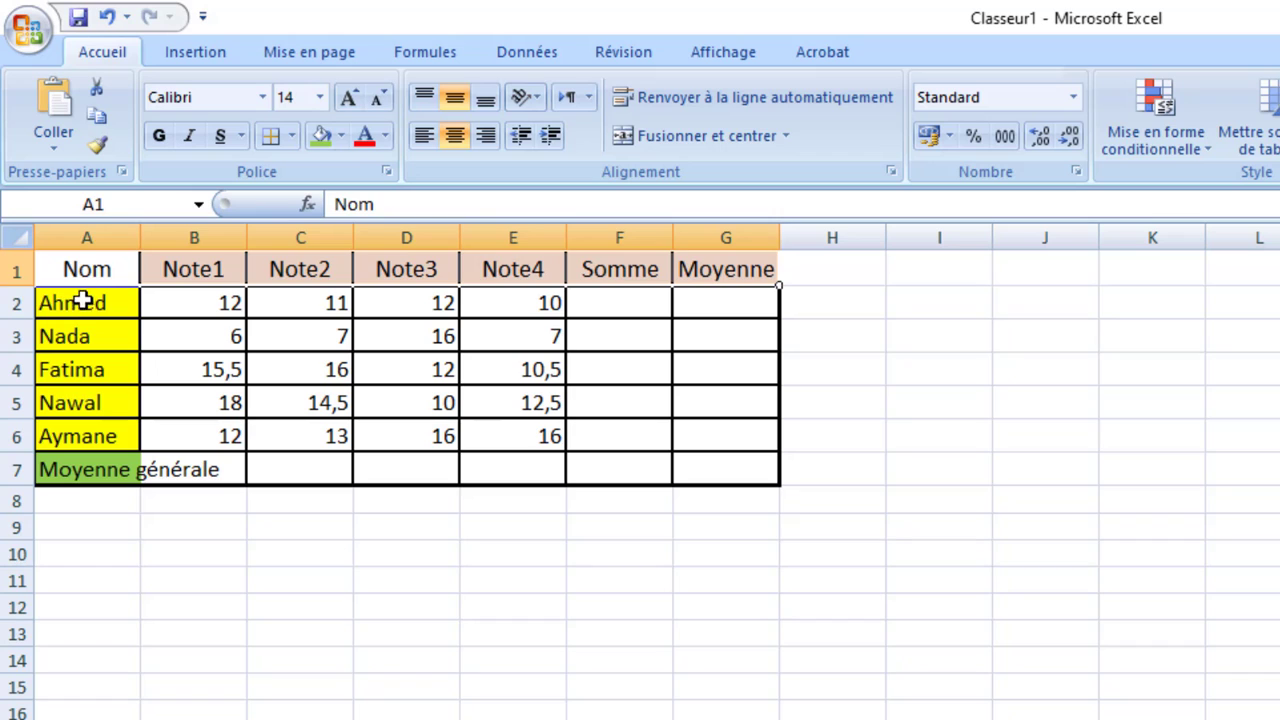
Try horizontal centring on the student names in A2:A6, and set them to left alignment.
drag(83, 302, 89, 437)
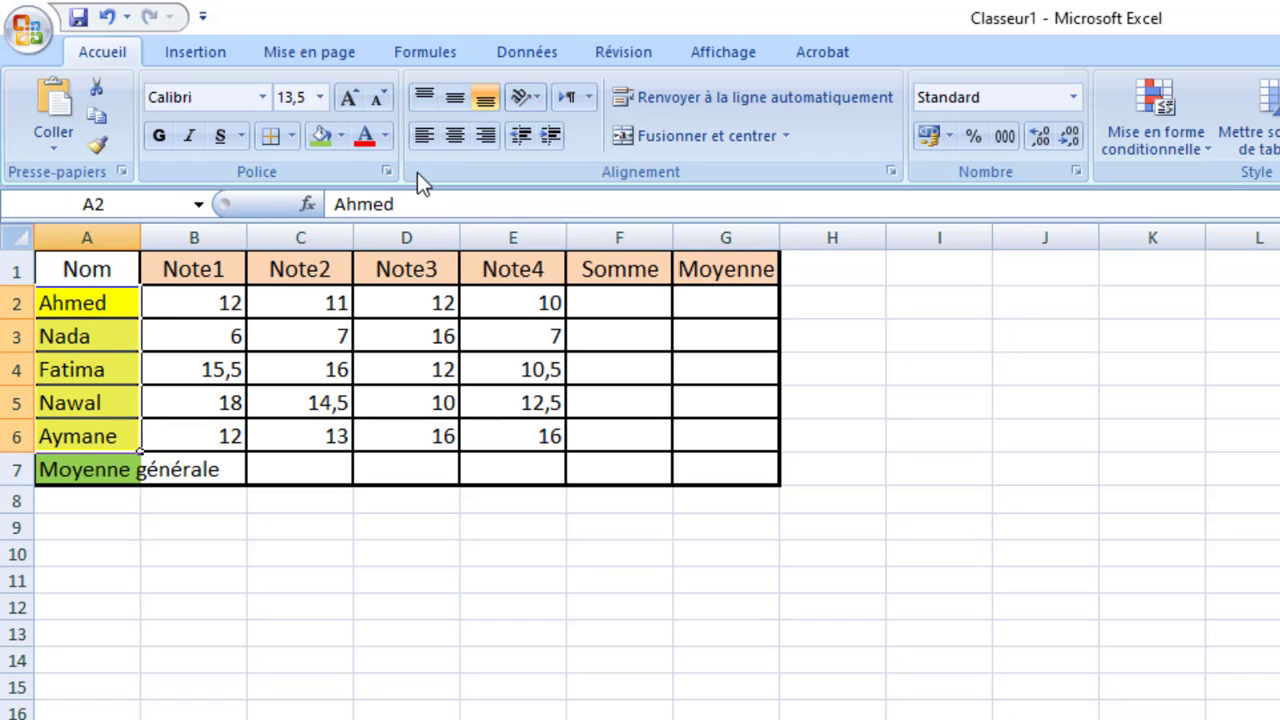
click(462, 138)
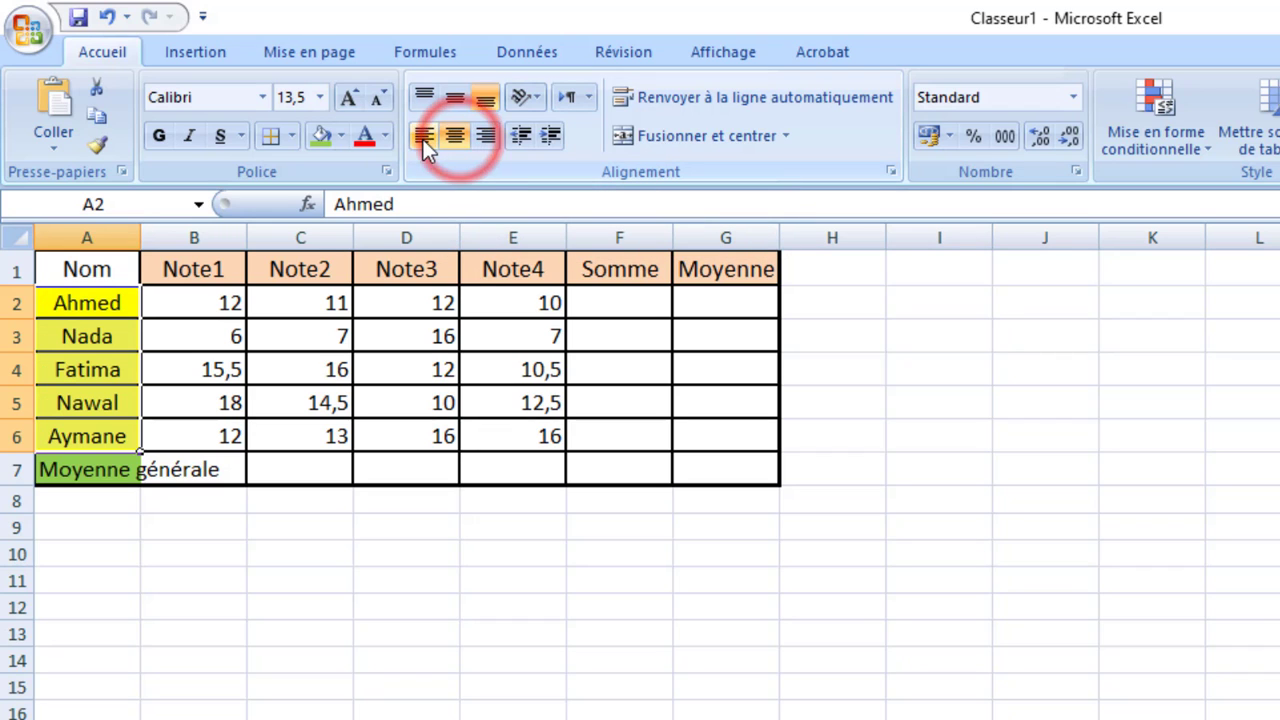
click(424, 138)
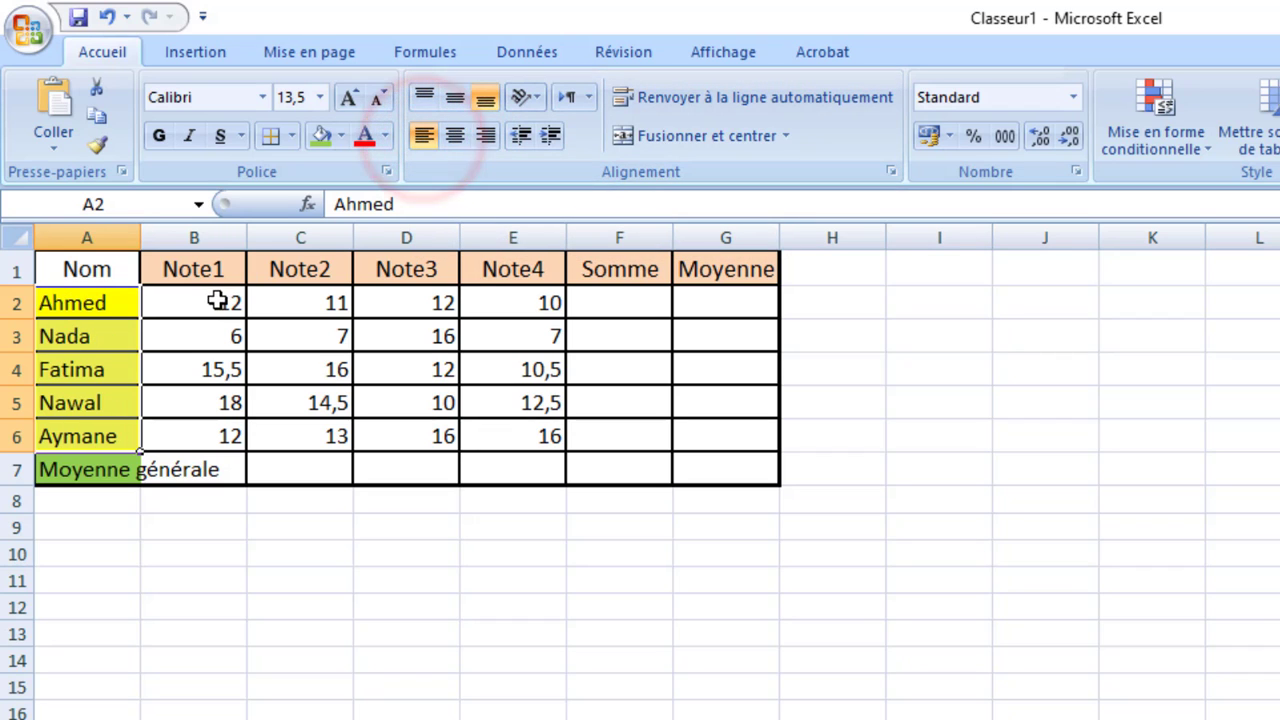
Centre the contents of the grade cells B2:G7 vertically and horizontally, and deselect the range.
drag(220, 300, 740, 468)
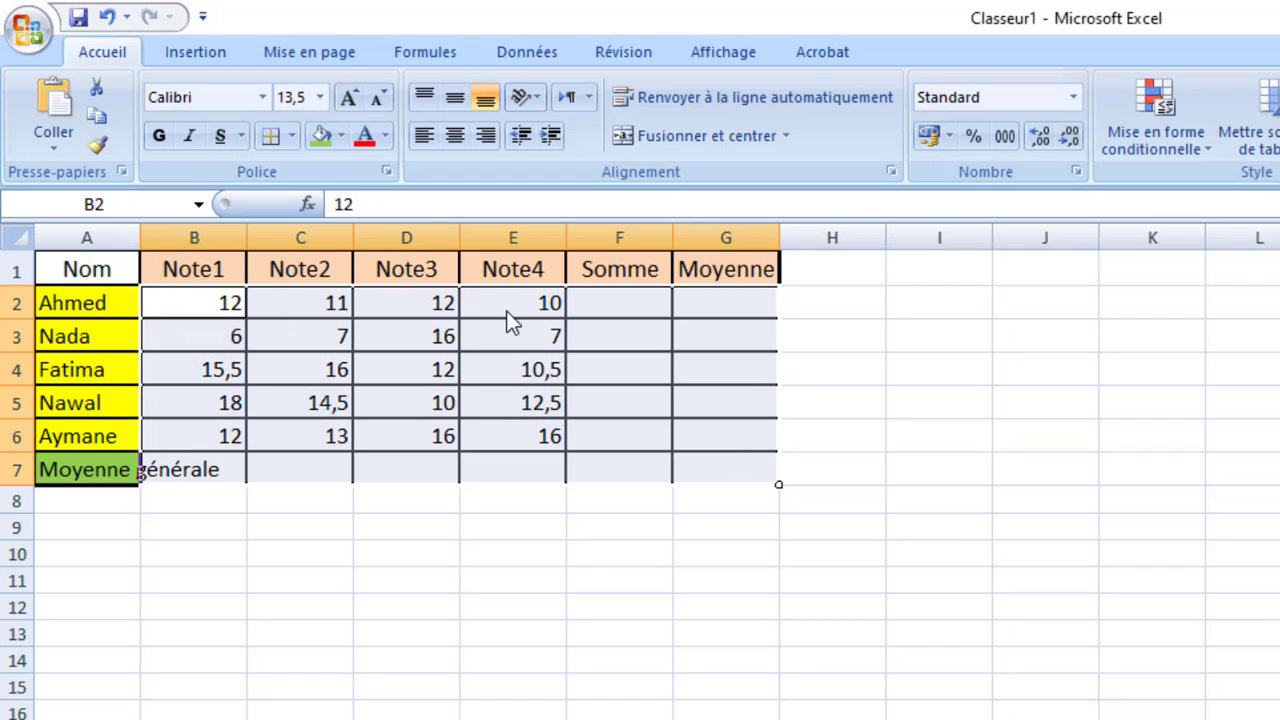
click(456, 100)
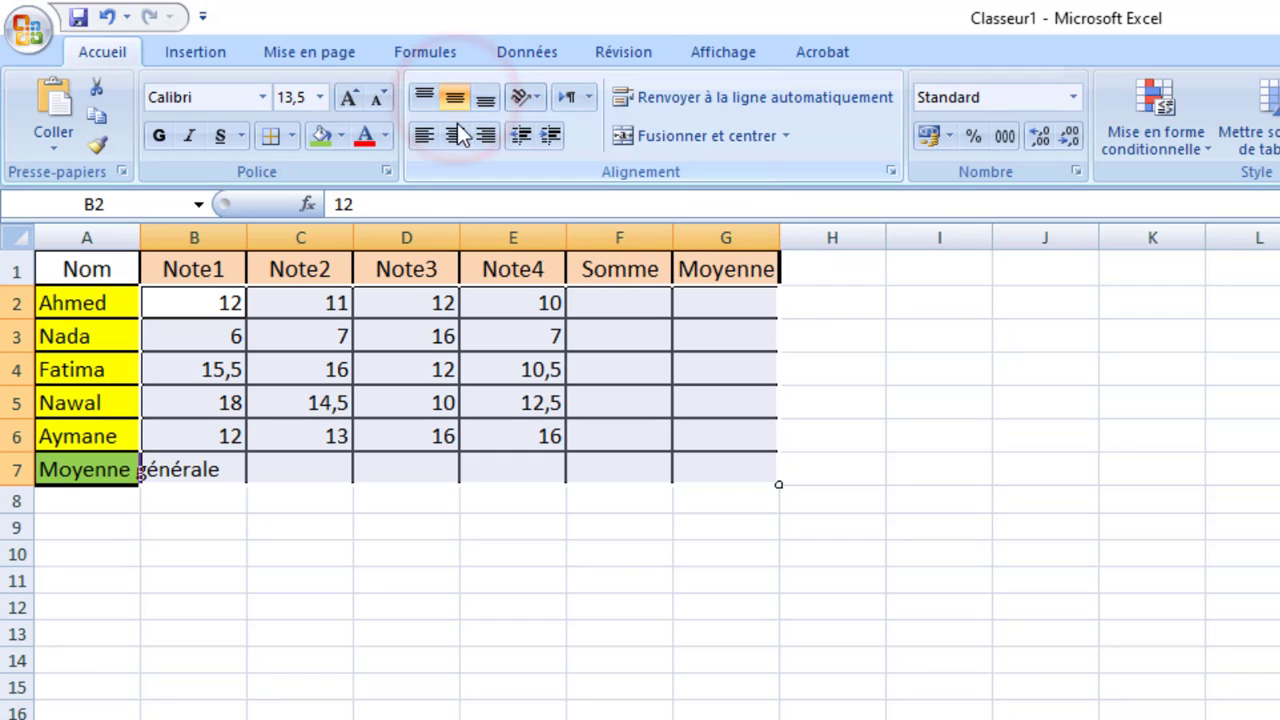
click(456, 141)
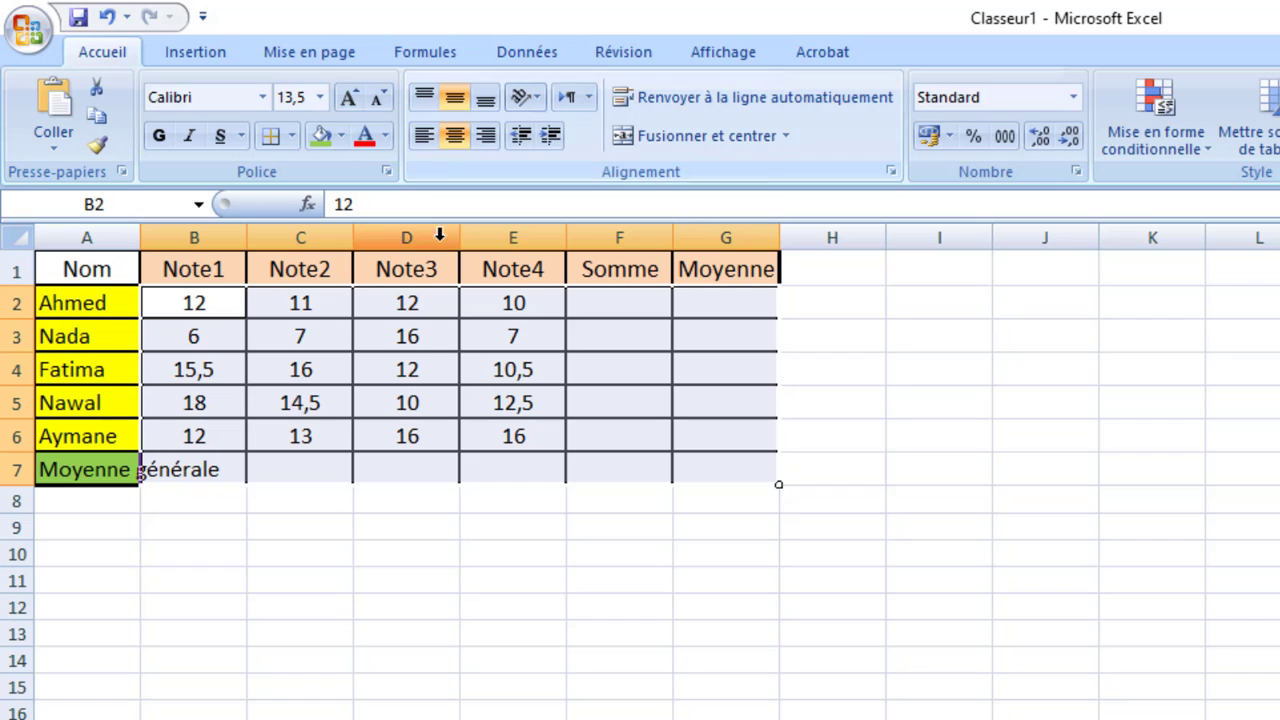
click(372, 474)
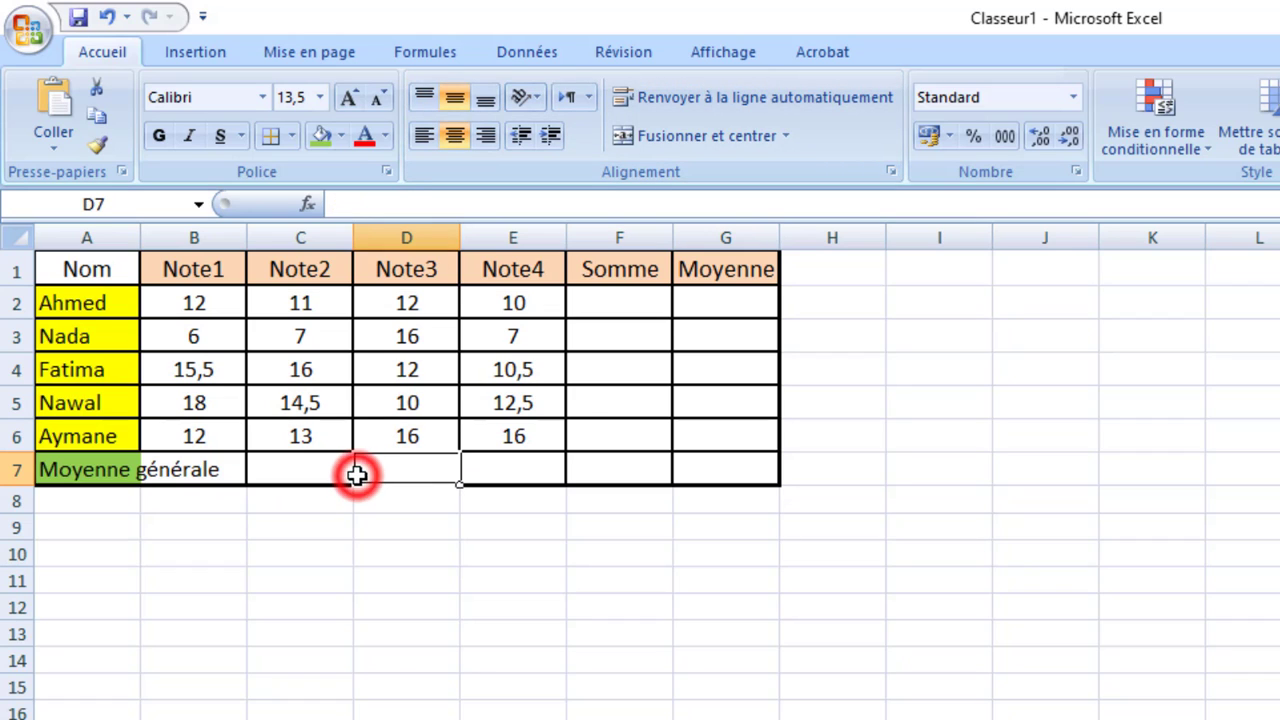
Merge and centre the Moyenne générale cell across A7:E7.
click(90, 475)
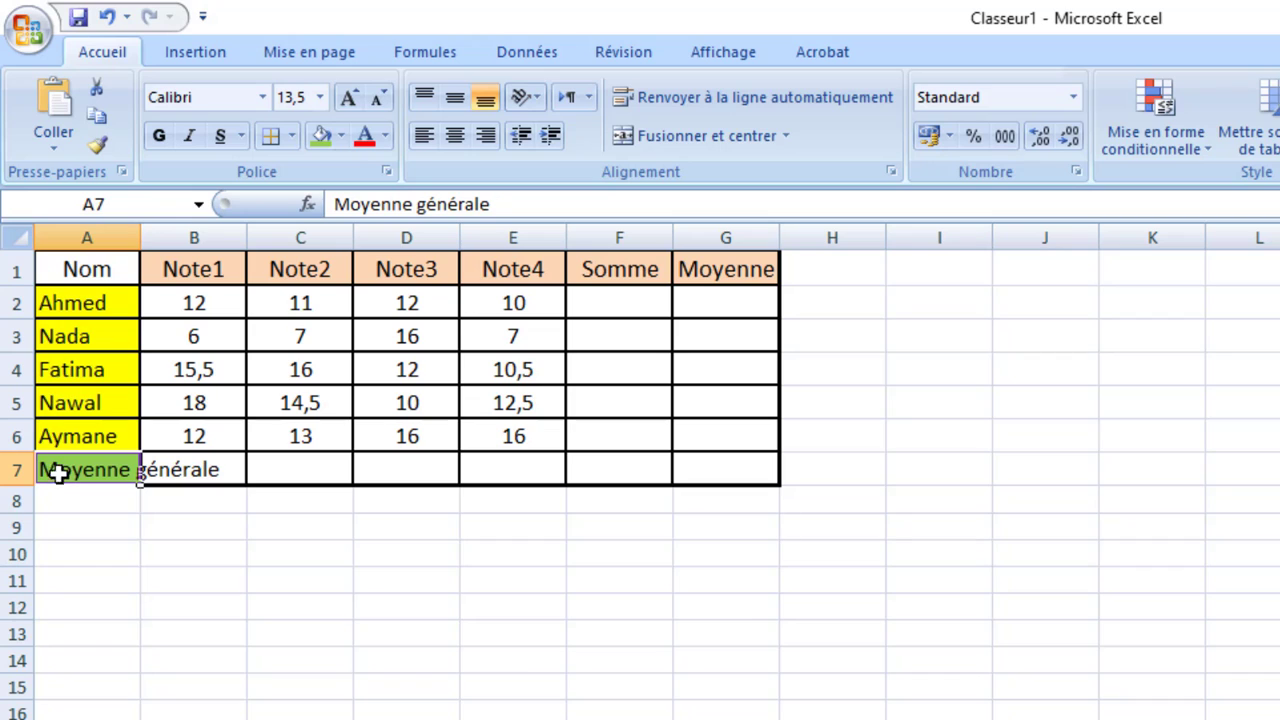
drag(58, 469, 497, 481)
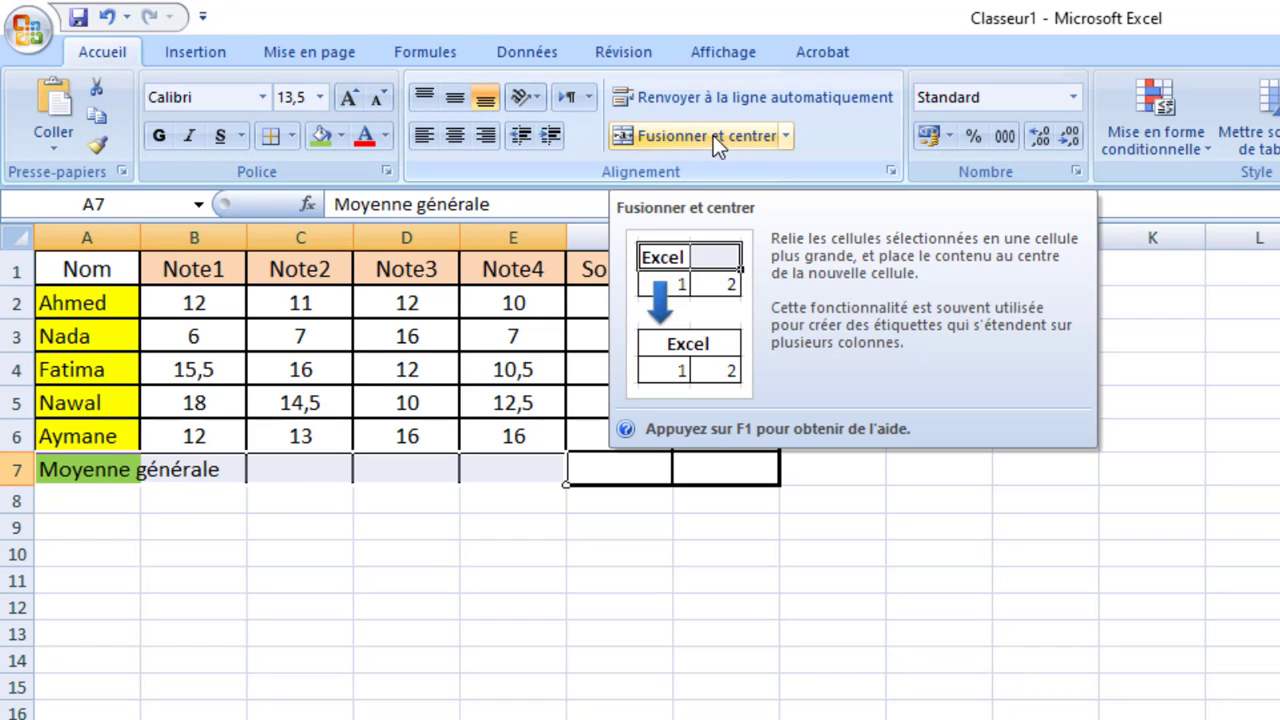
click(721, 137)
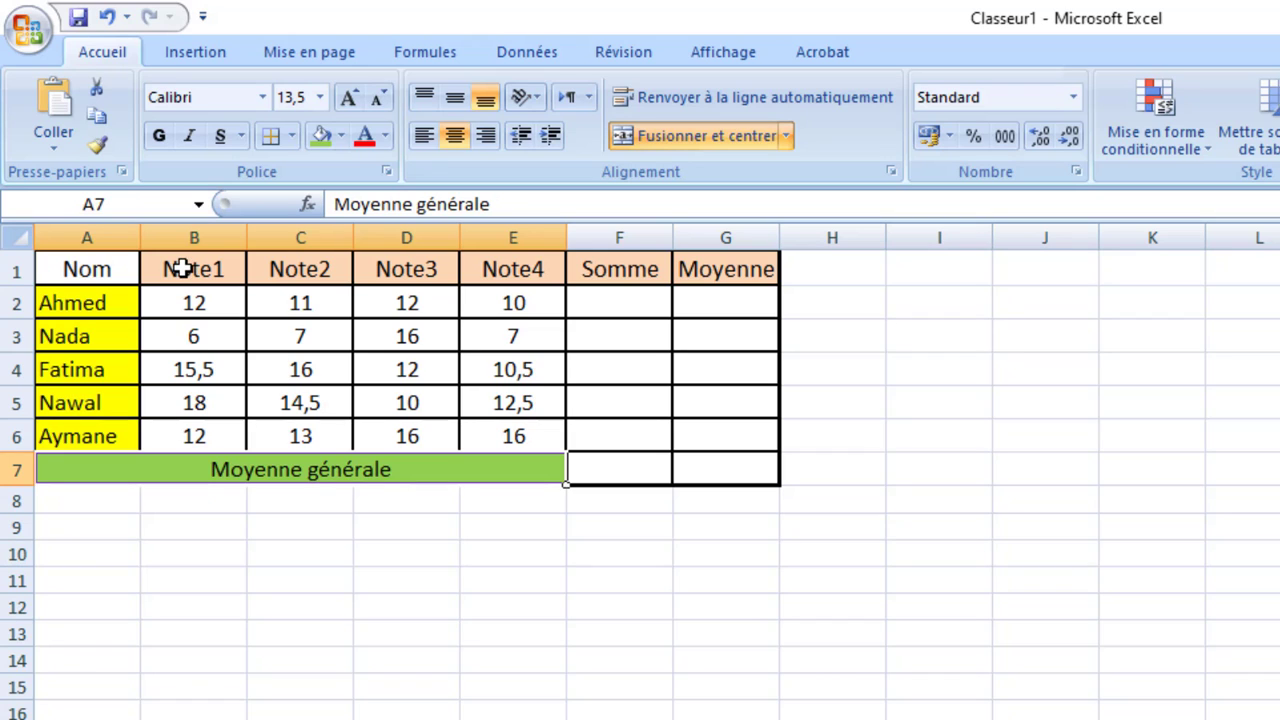
Rotate the text of the Note1 to Note4 headers in B1:E1 to -90 degrees.
drag(180, 268, 492, 271)
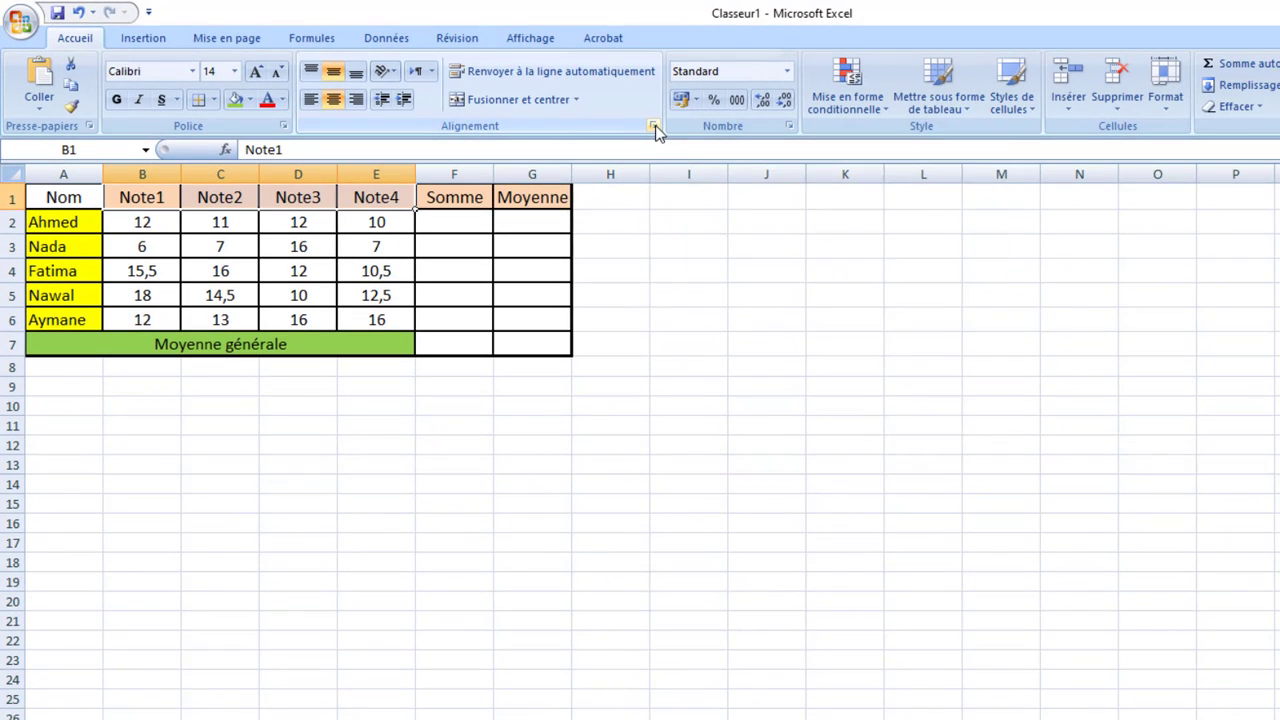
click(876, 169)
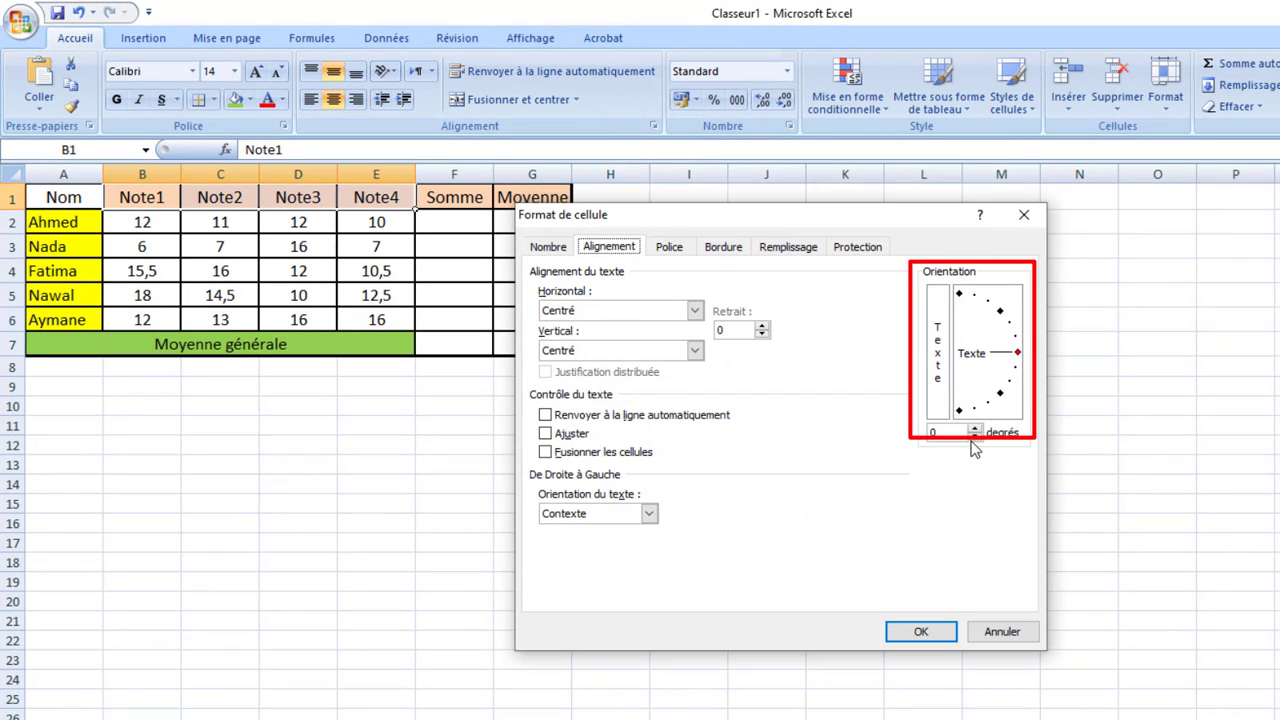
drag(1020, 357, 957, 420)
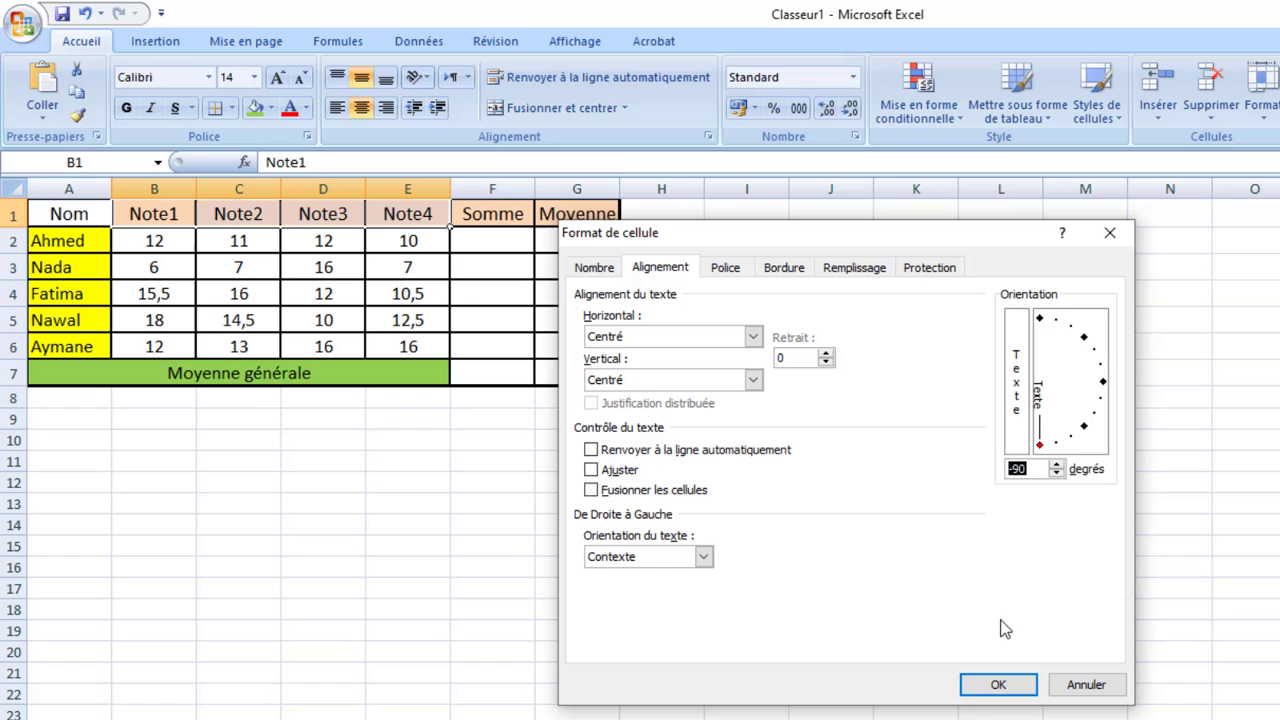
click(998, 684)
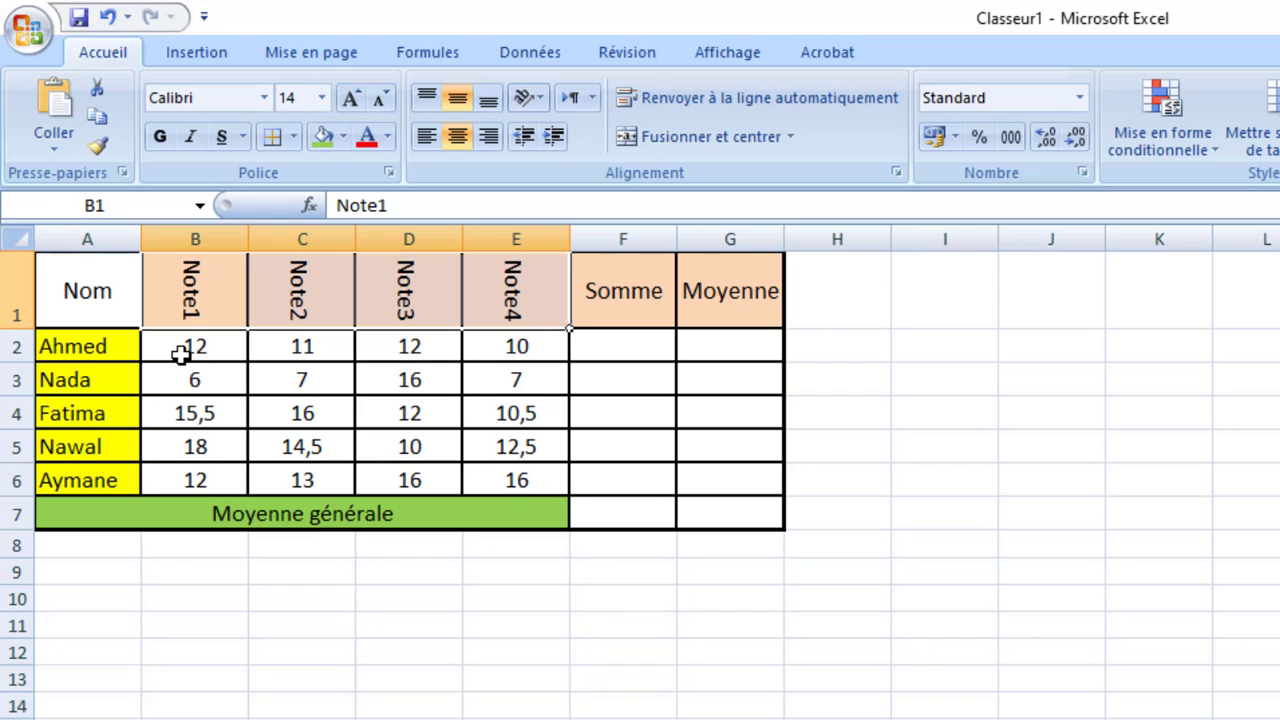
Apply the Nombre number format with 2 decimals to the cells B2:G6 and F7:G7.
drag(193, 347, 711, 490)
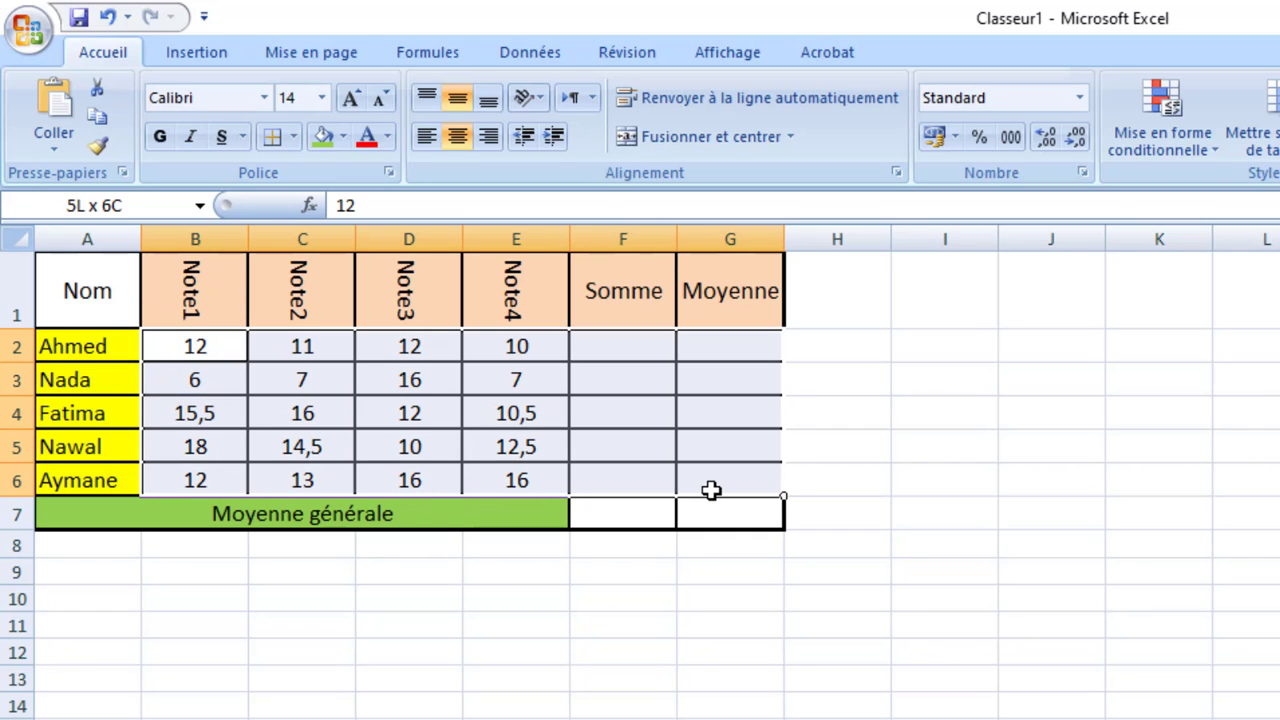
drag(711, 490, 711, 490)
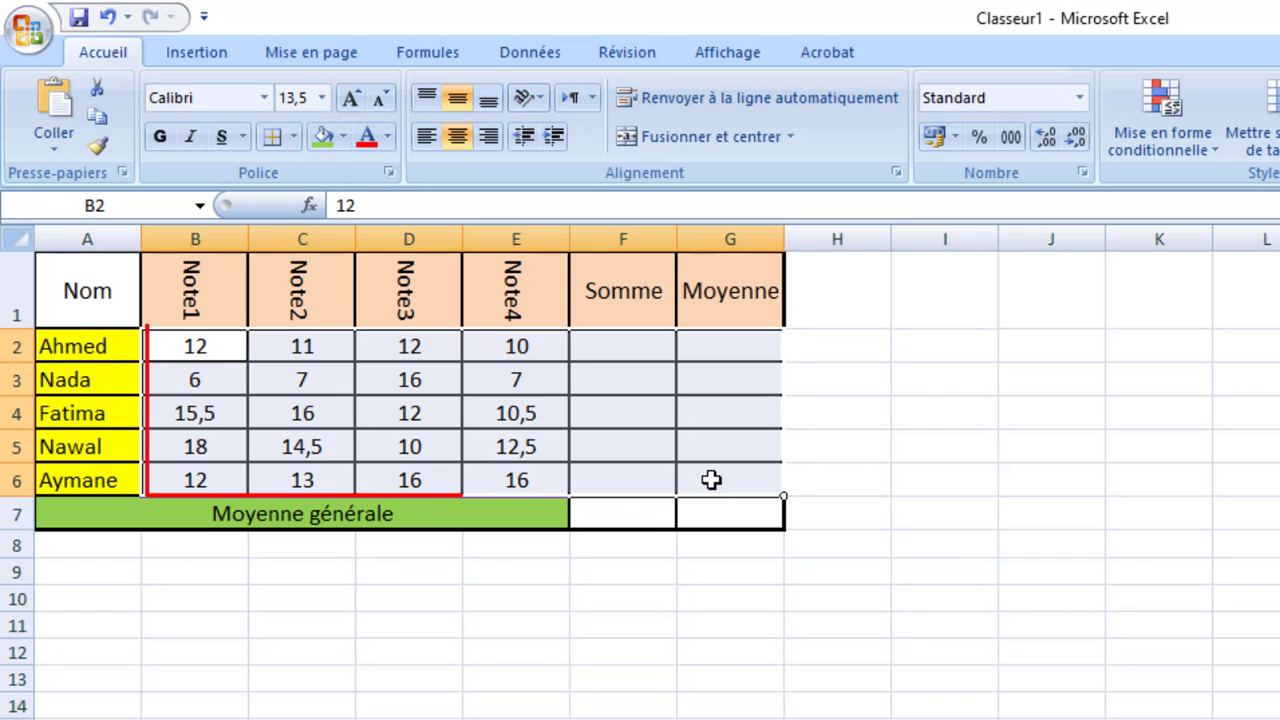
click(618, 528)
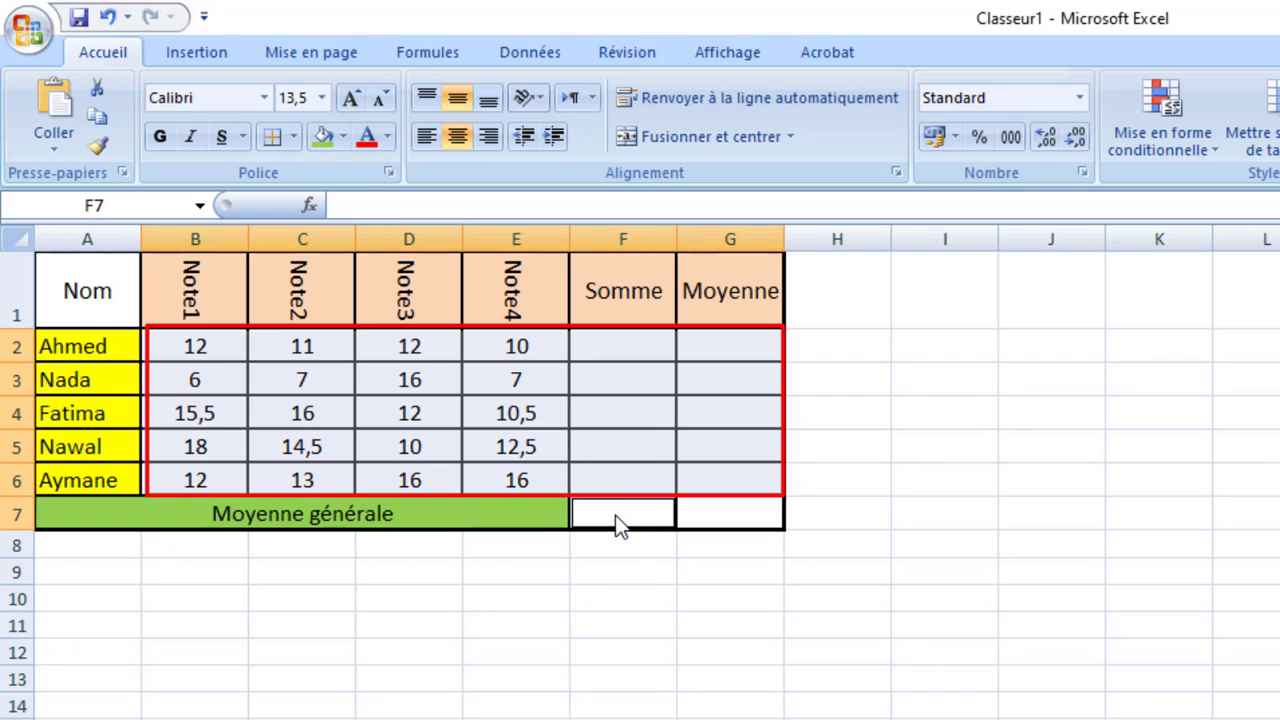
drag(664, 514, 711, 516)
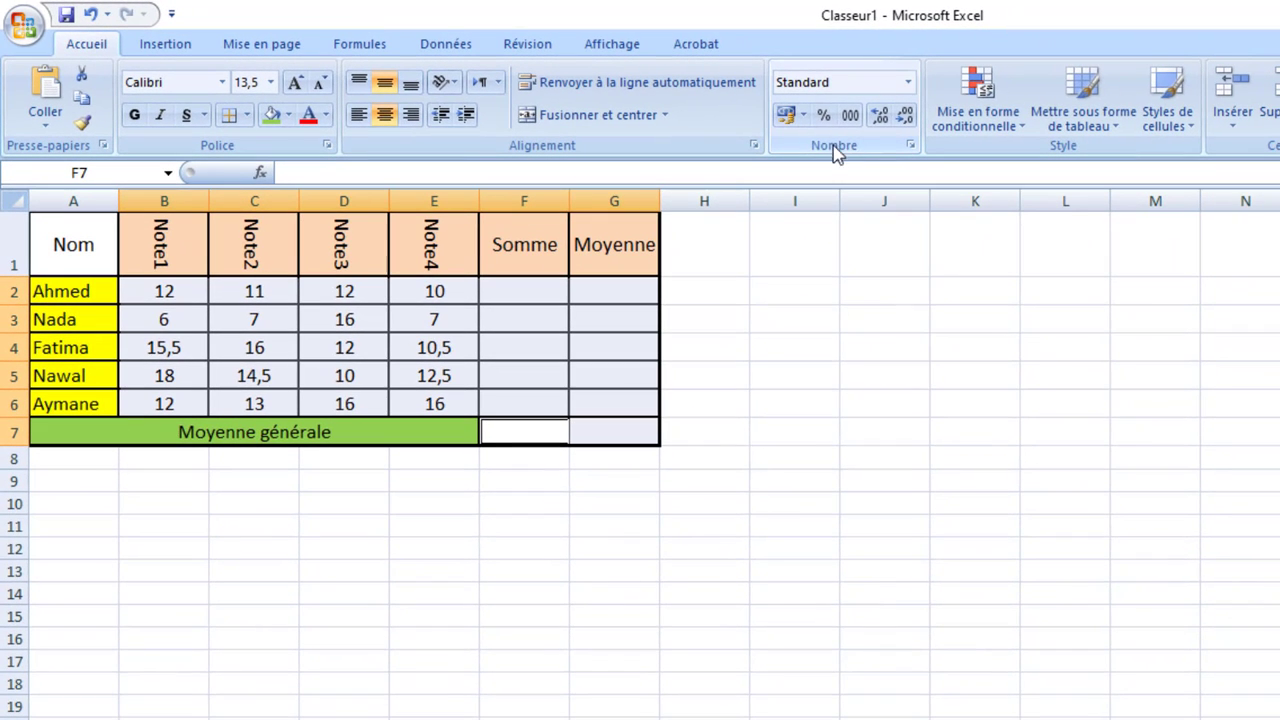
click(911, 147)
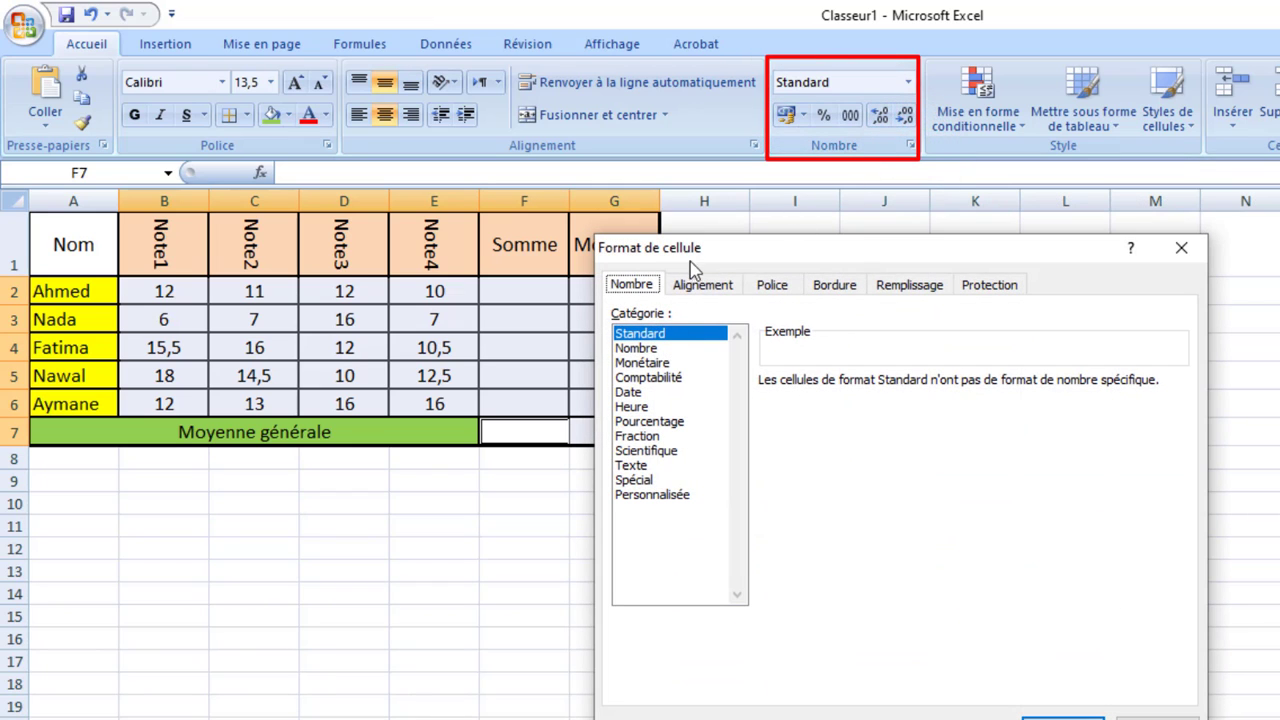
click(636, 348)
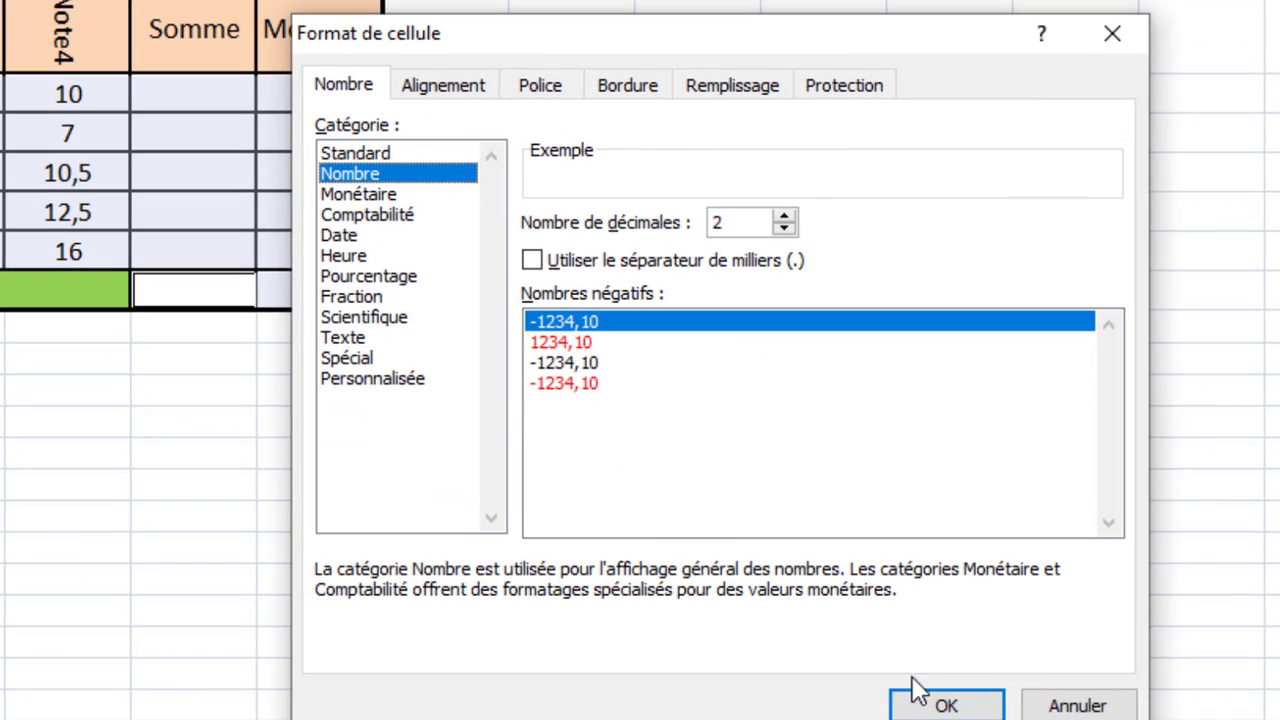
click(940, 707)
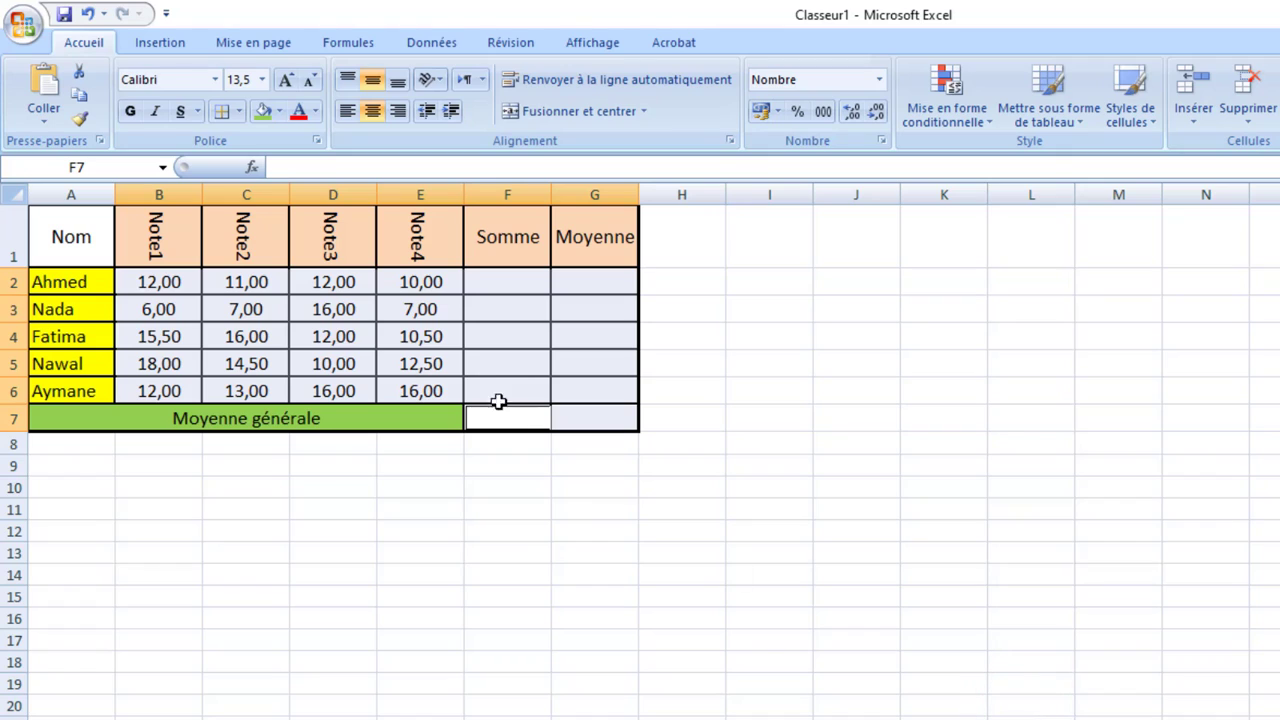
Enter 07,00 as a test value in the empty cell K3 outside the table.
click(412, 309)
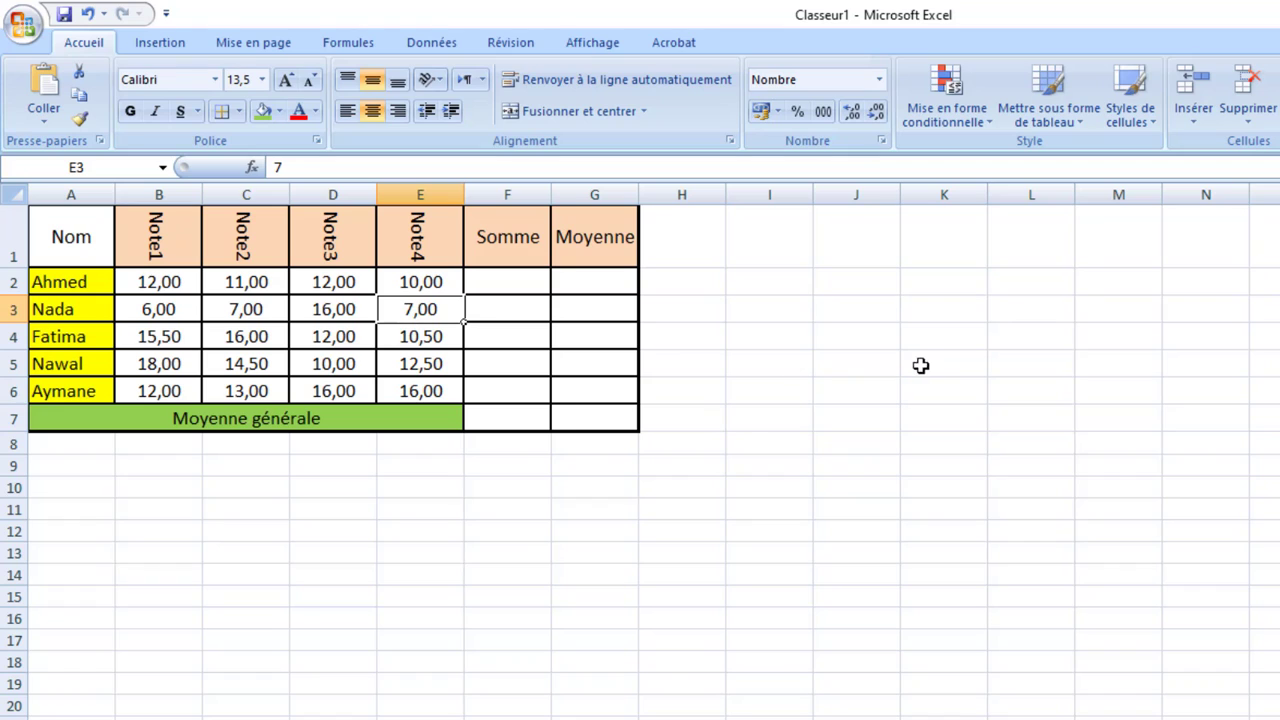
click(926, 308)
text(07)
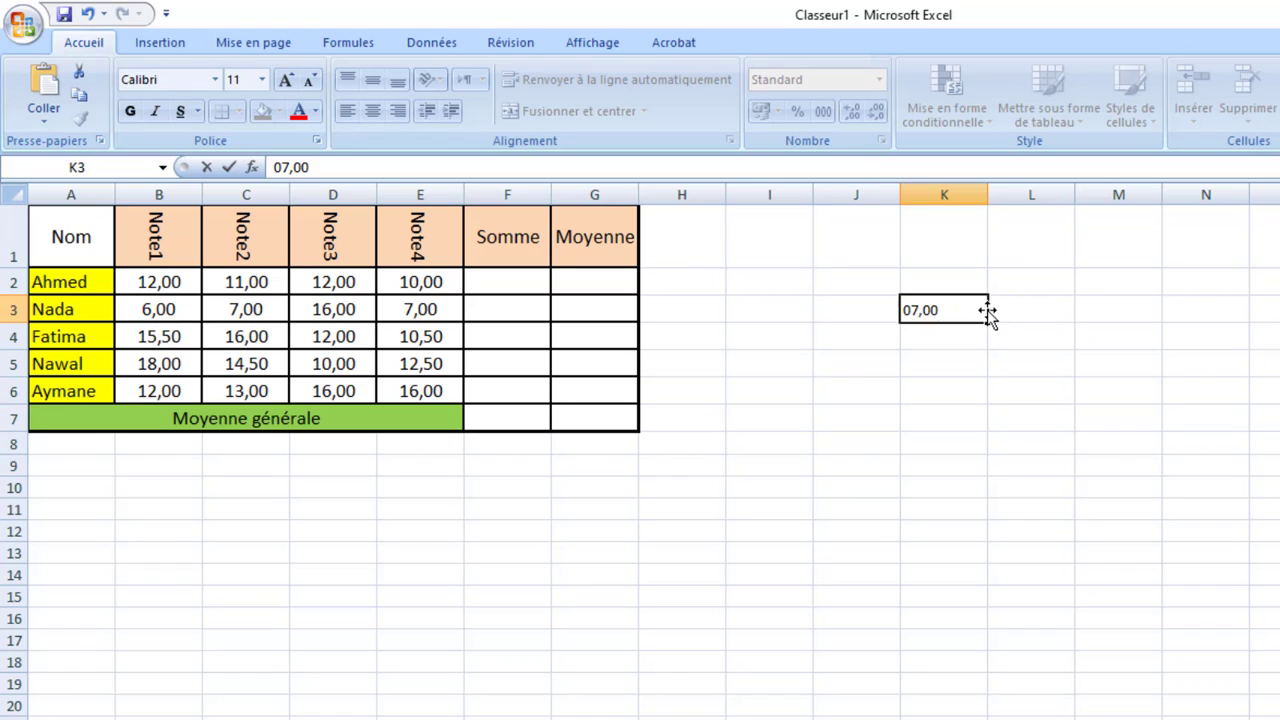
key(Return)
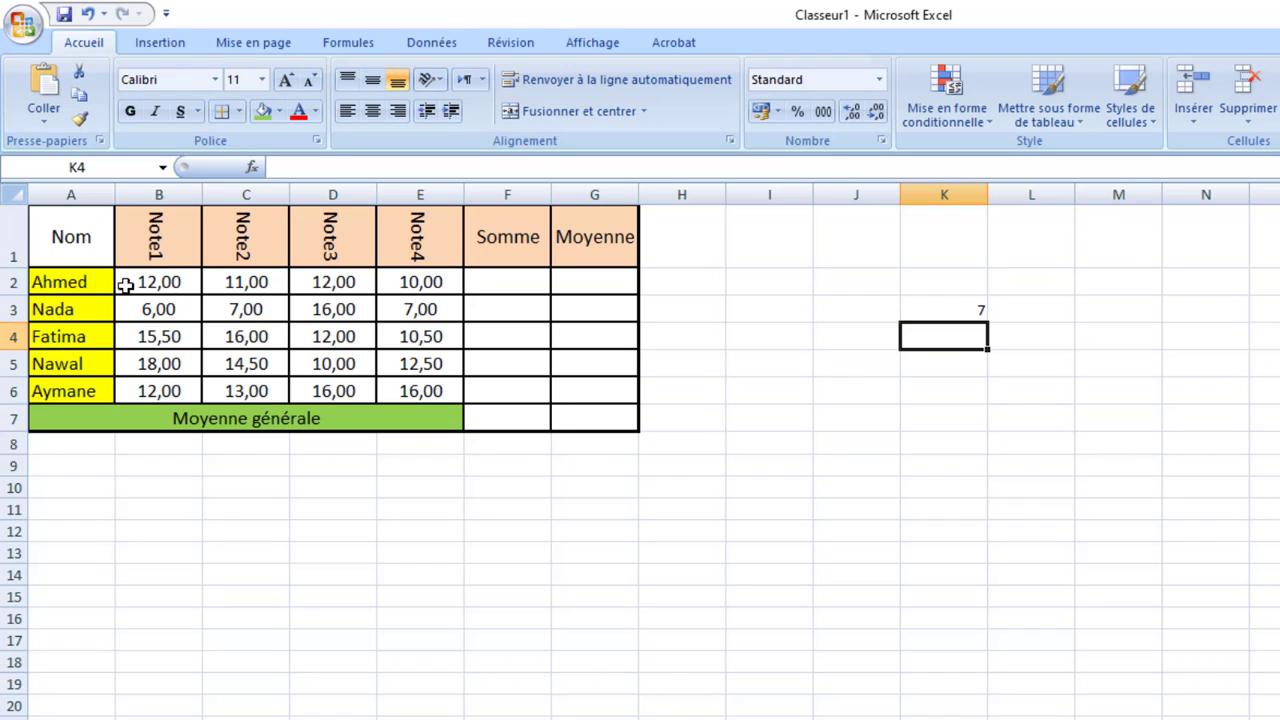
Apply the custom number format 00,00 to the cells B2:G6 and F7:G7.
mouse_move(150, 279)
mouse_down()
mouse_move(196, 361)
mouse_move(229, 389)
mouse_move(580, 392)
mouse_up()
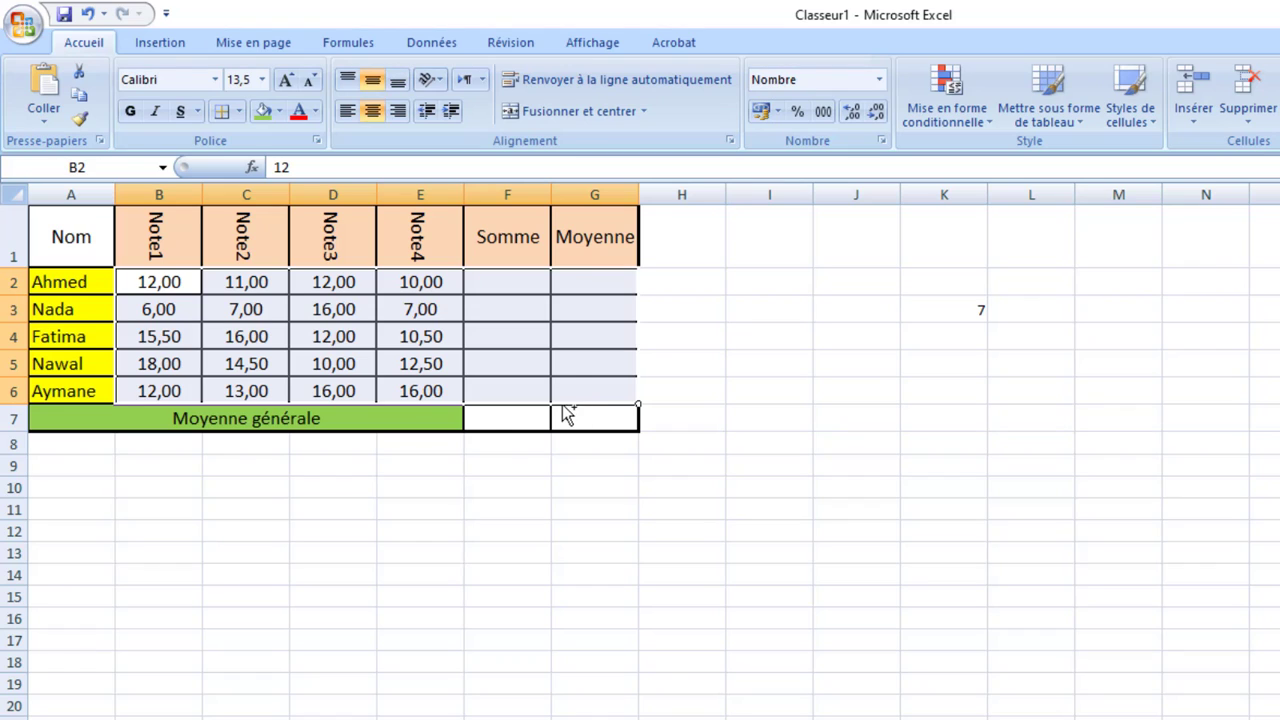
click(504, 421)
drag(533, 421, 577, 423)
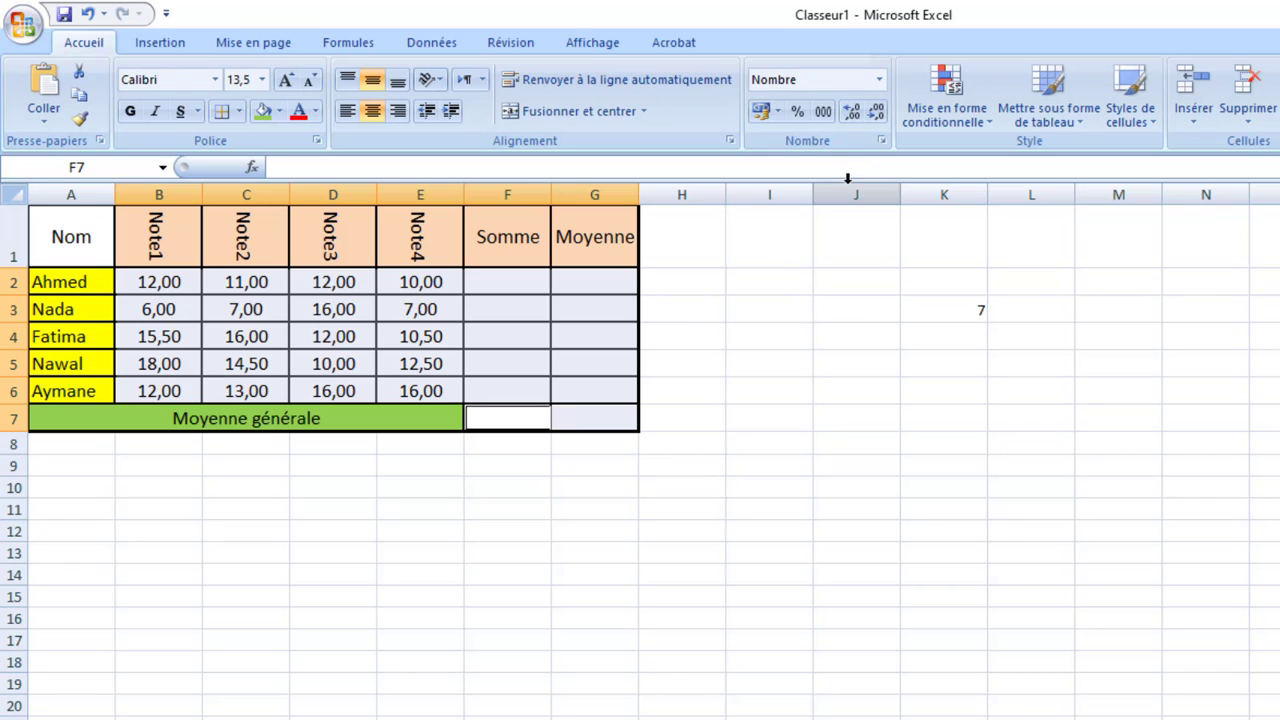
click(880, 142)
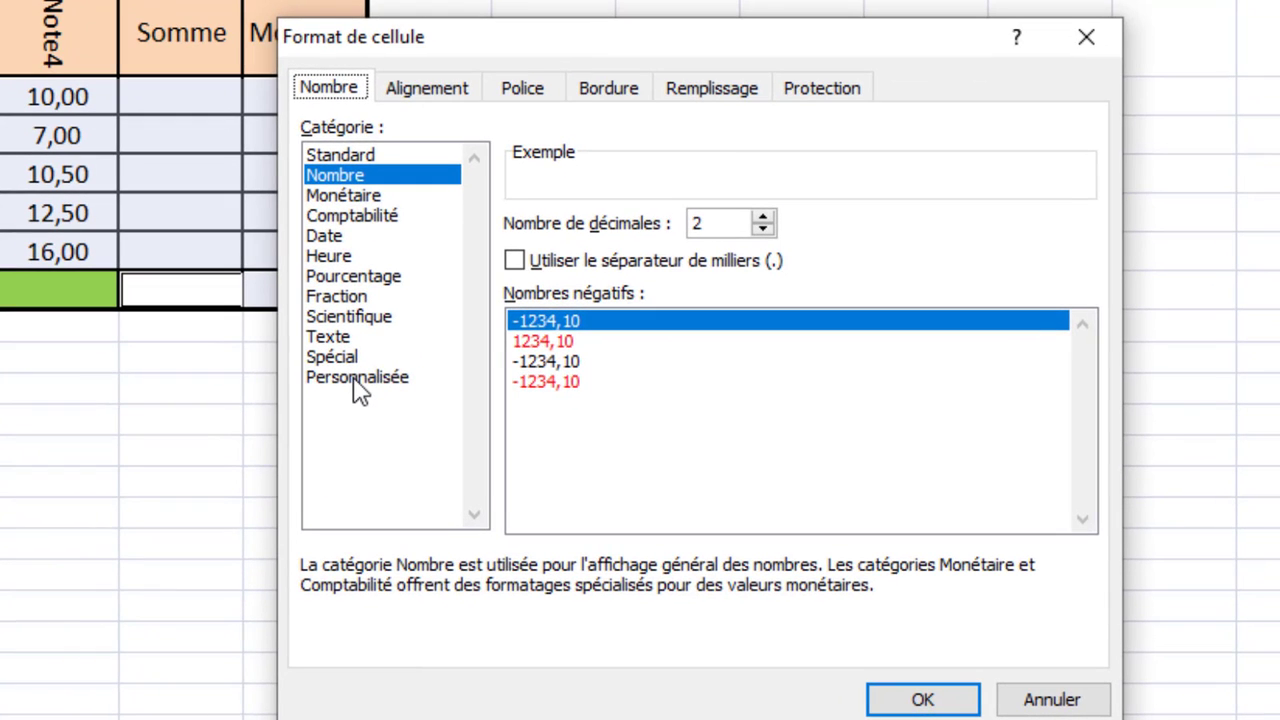
click(355, 380)
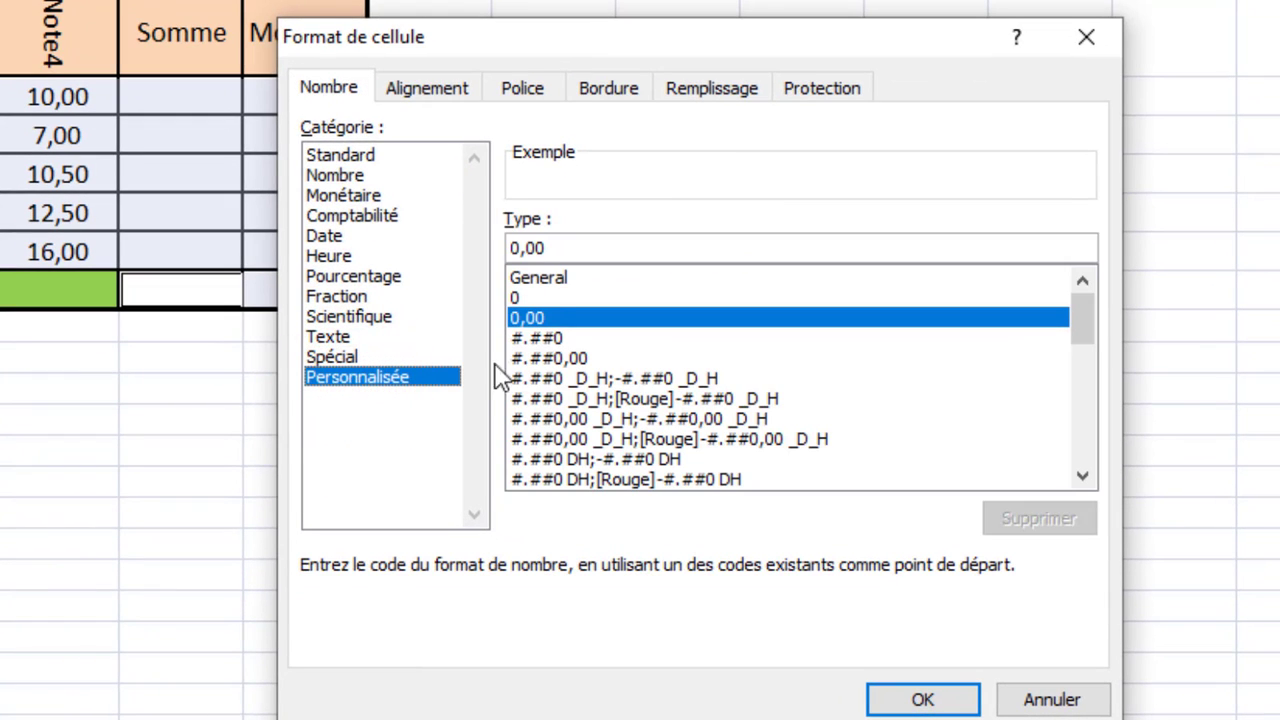
click(522, 247)
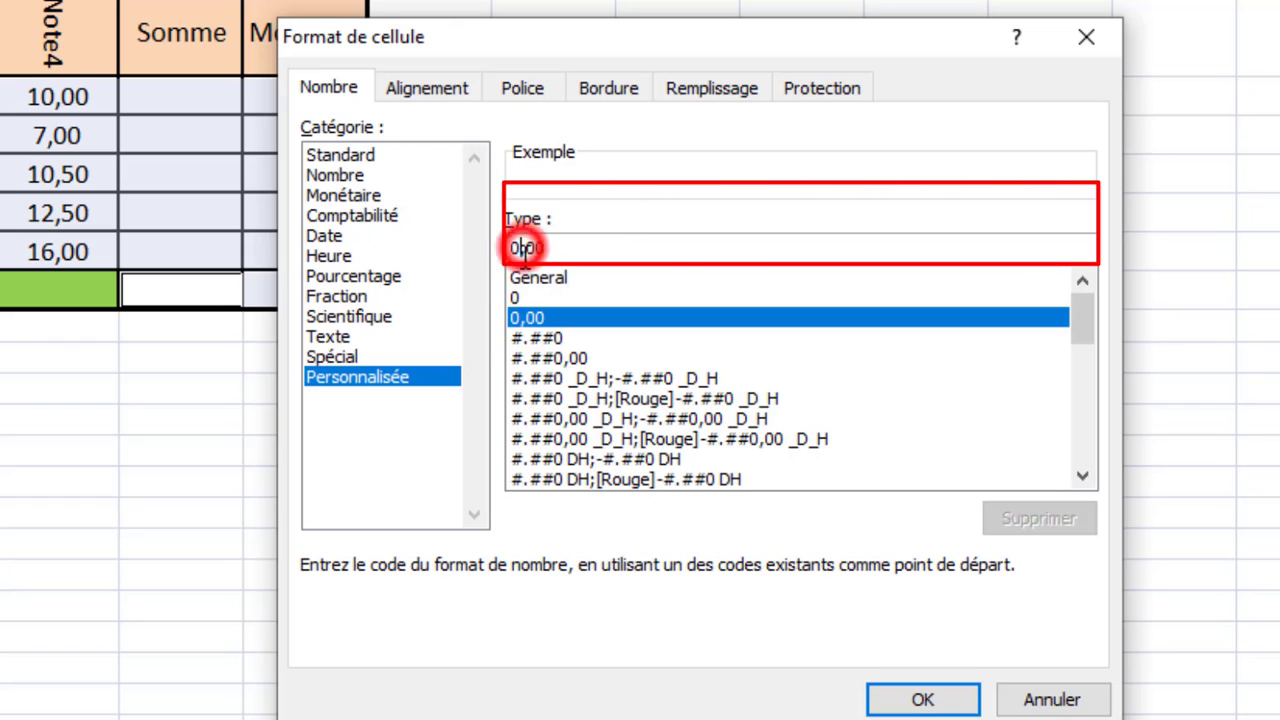
text(0)
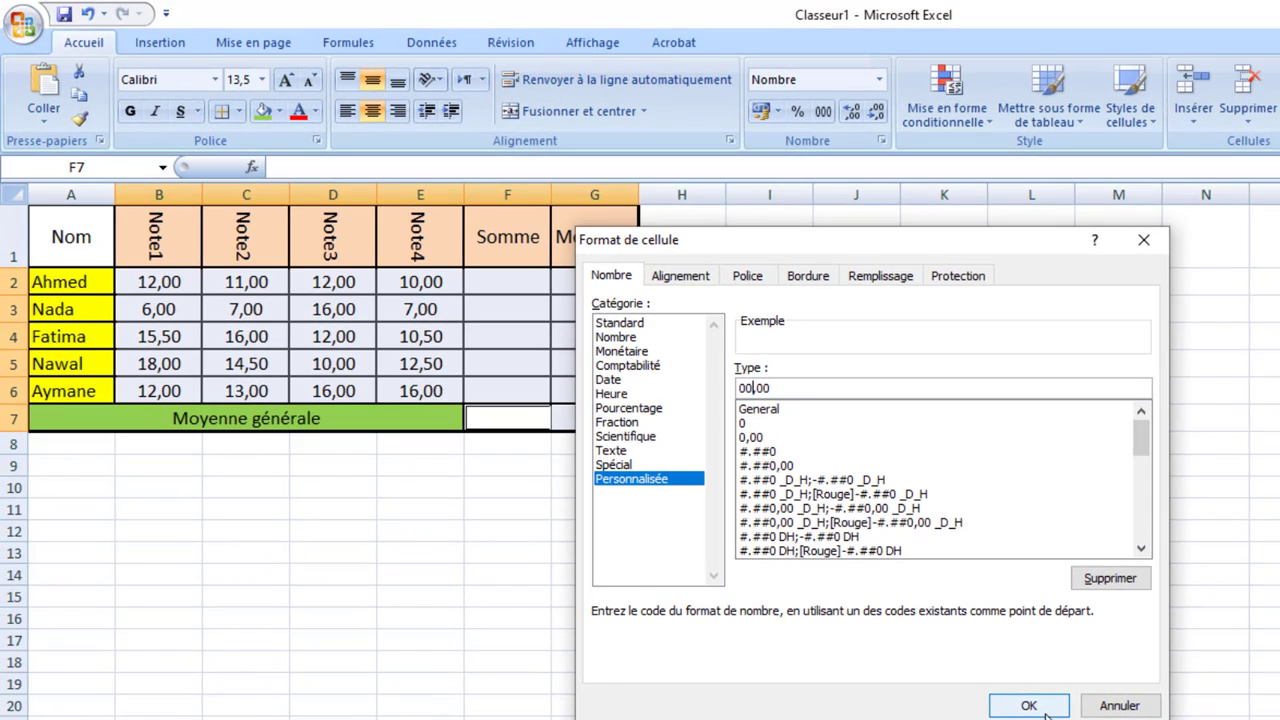
click(947, 699)
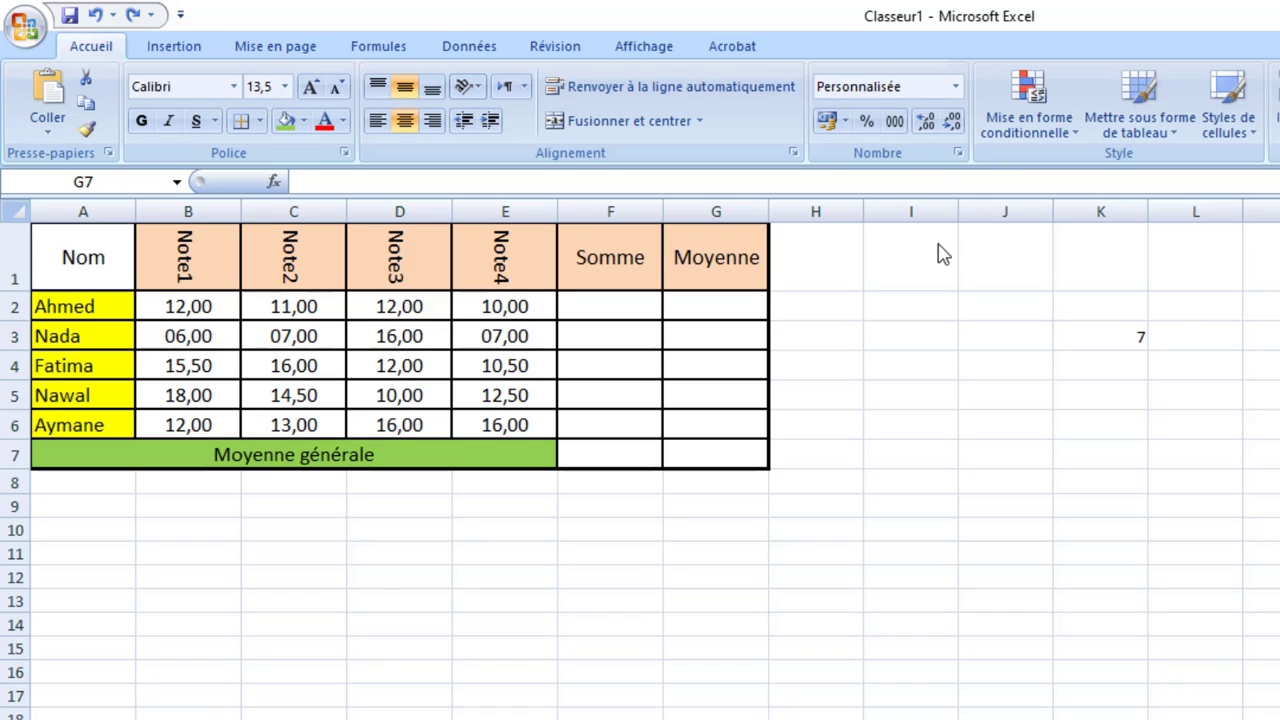
Widen column I and increase the height of row 10 freehand.
click(957, 212)
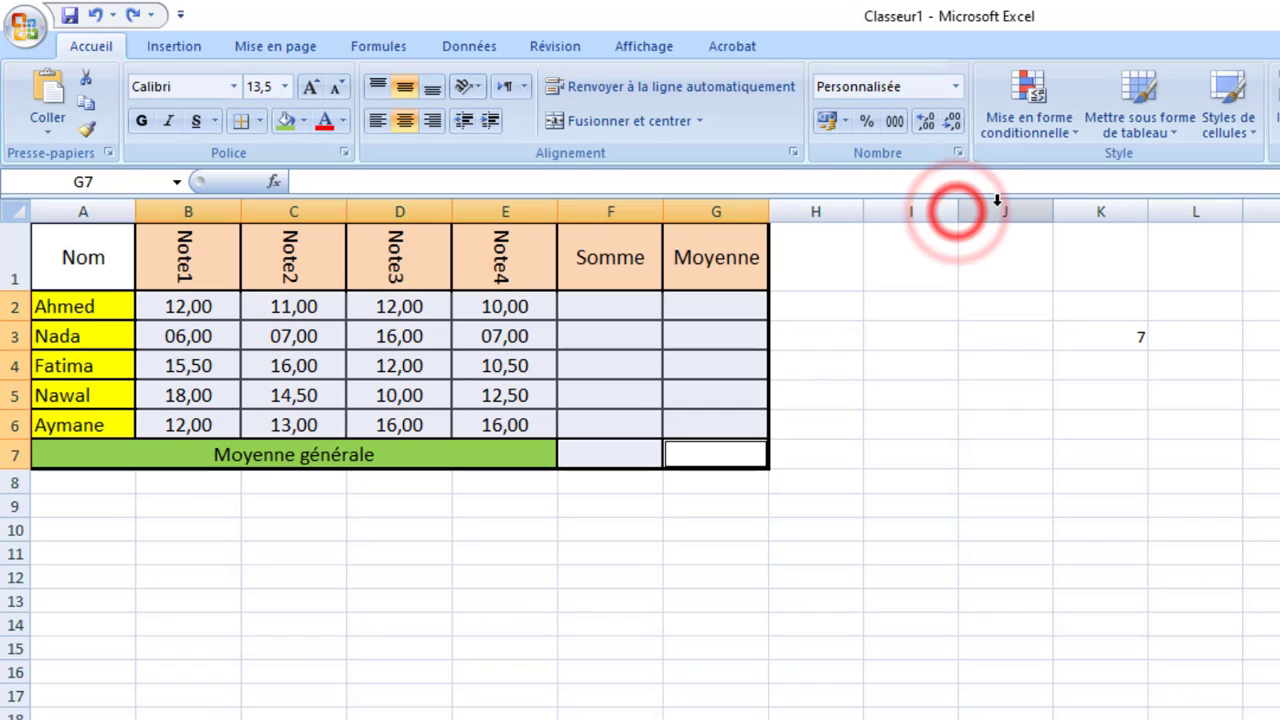
drag(954, 216, 1022, 212)
drag(11, 540, 12, 610)
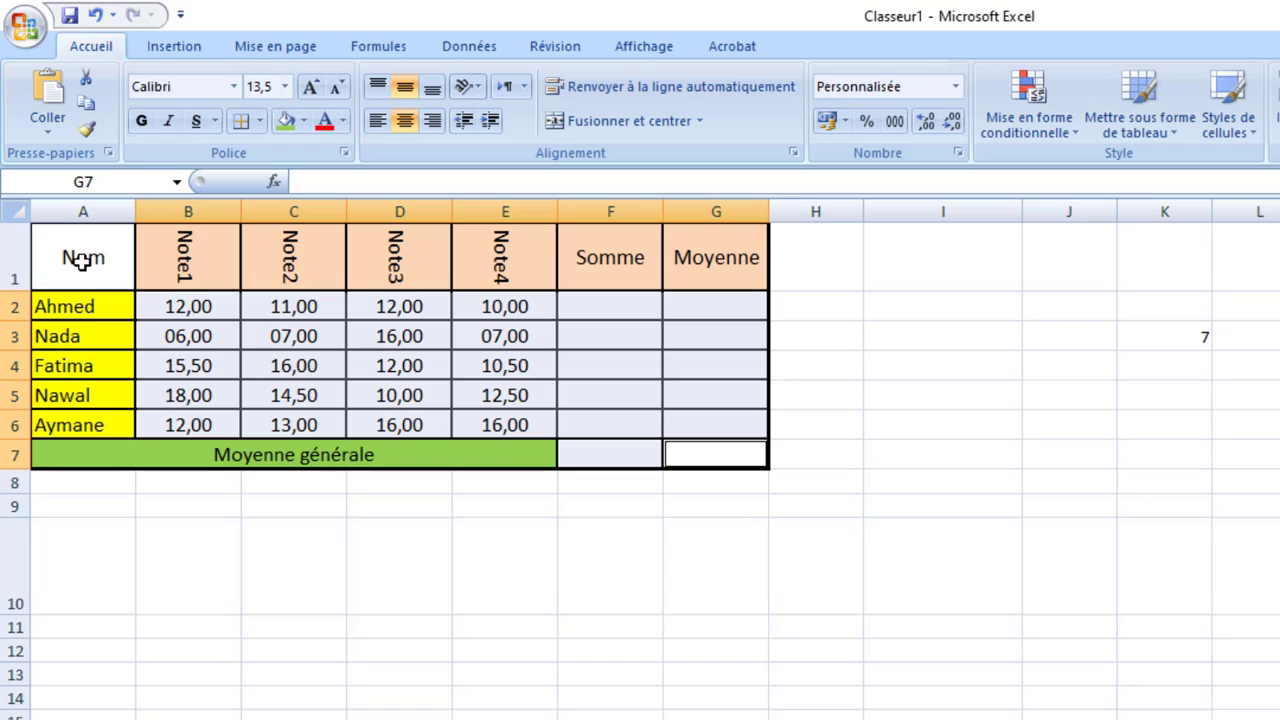
click(83, 259)
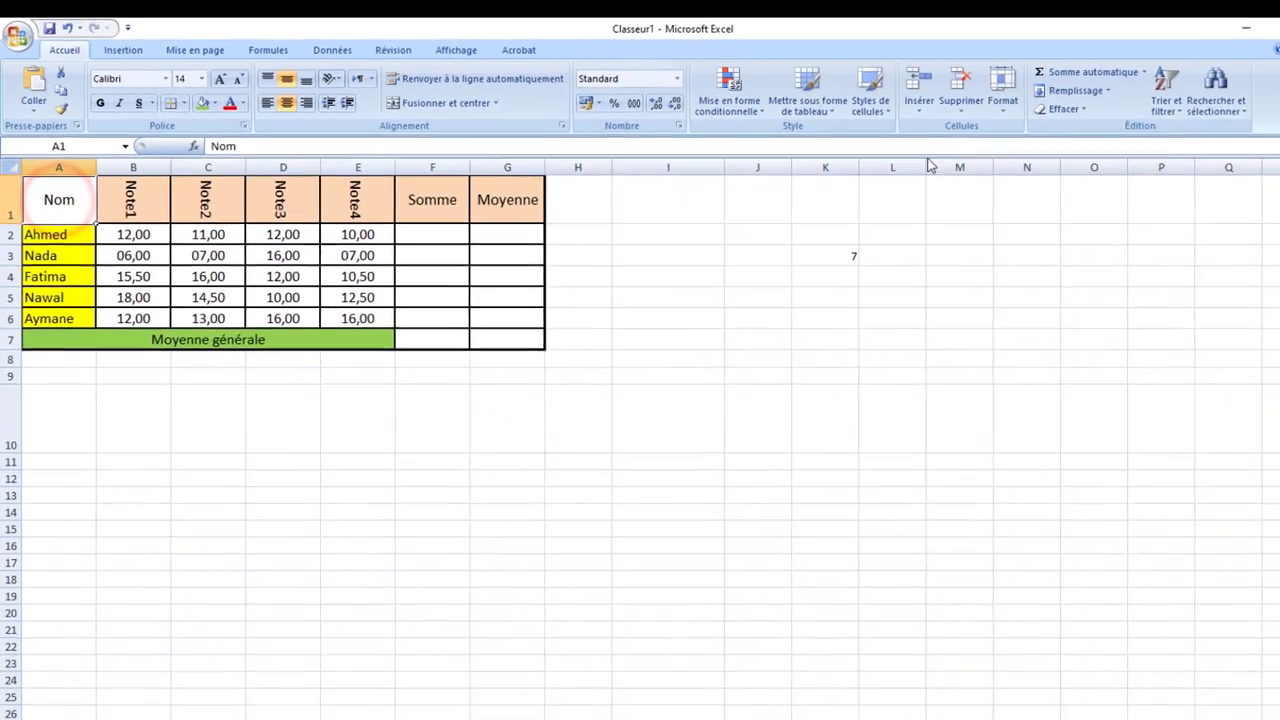
click(1003, 95)
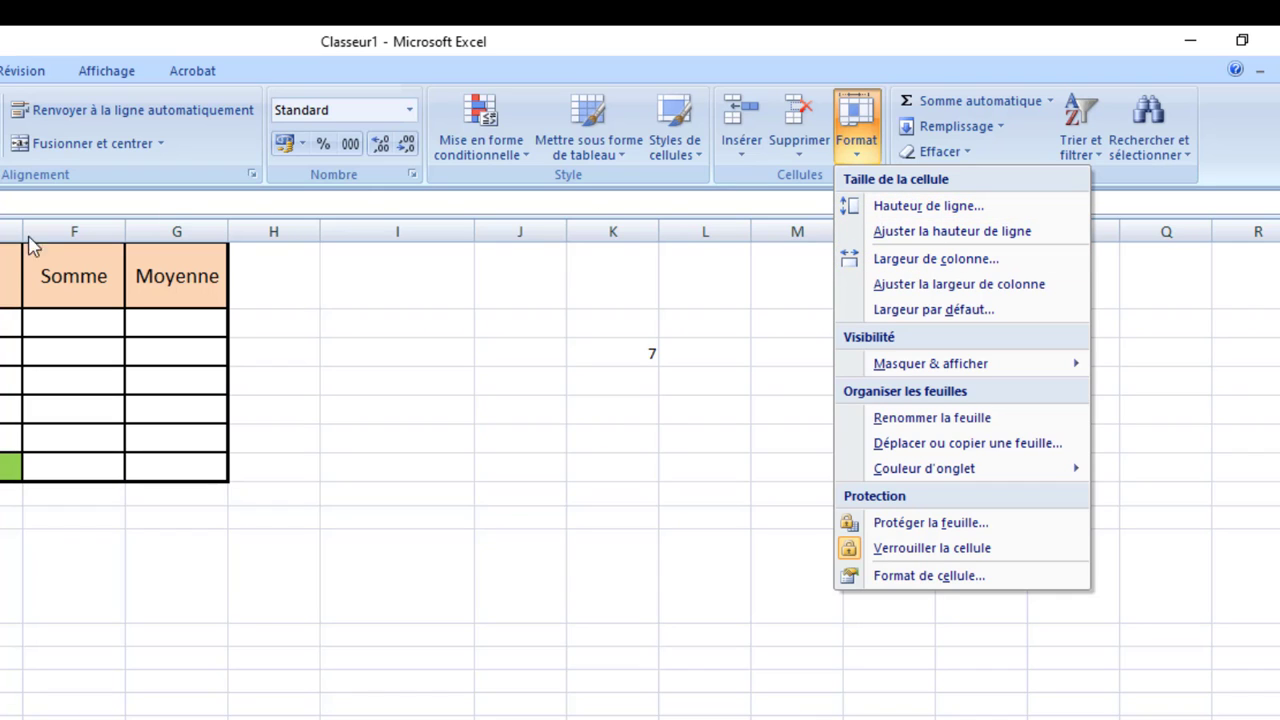
click(54, 212)
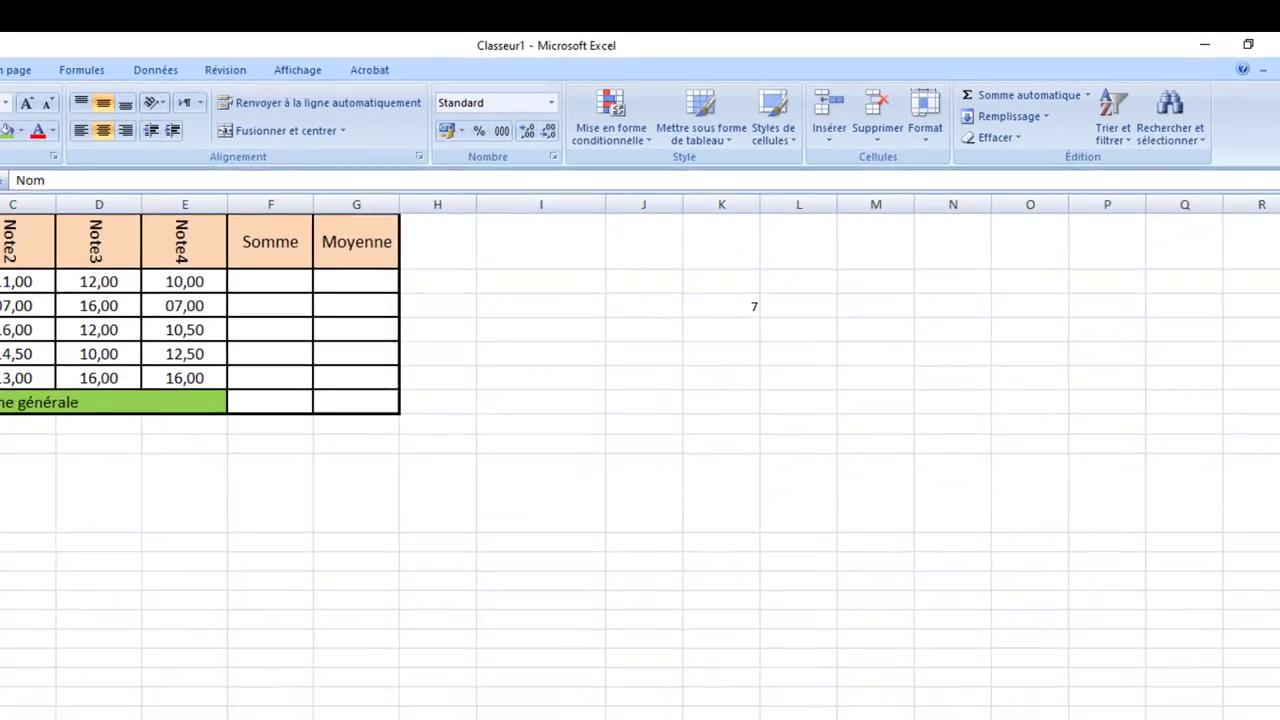
Set a slightly larger uniform column width for columns A to G of the grades table.
drag(54, 212, 497, 352)
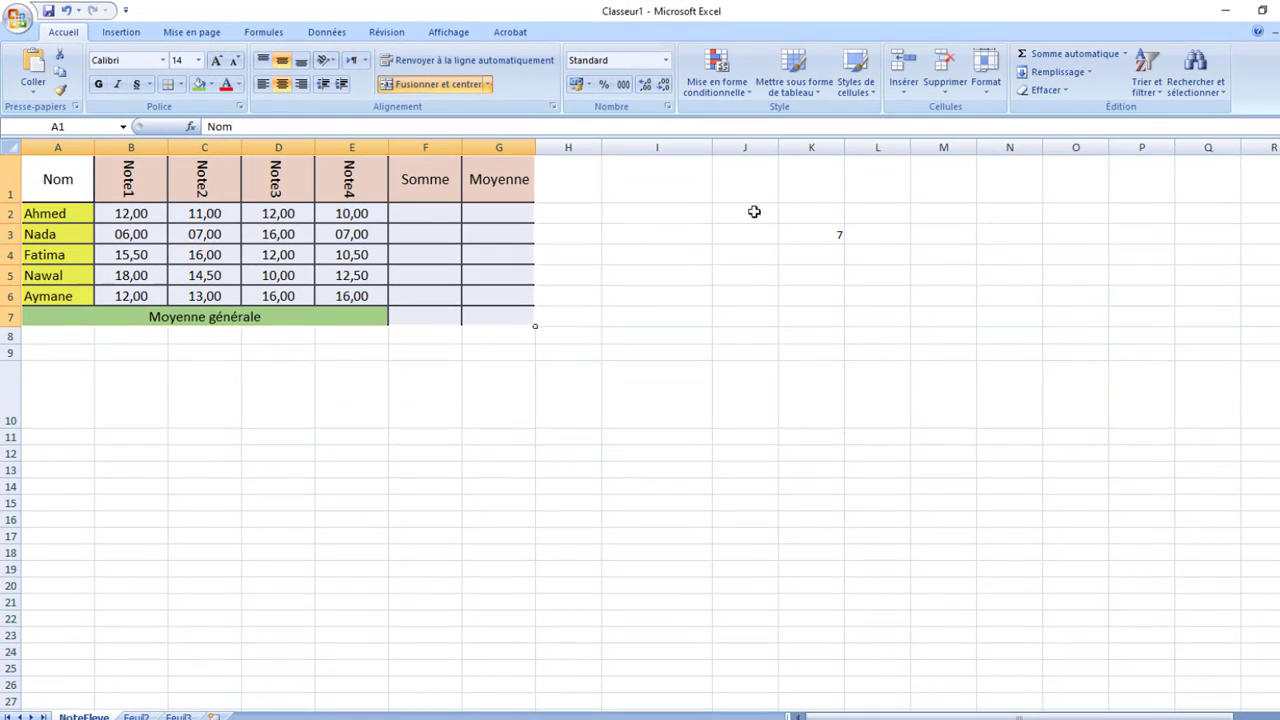
click(992, 84)
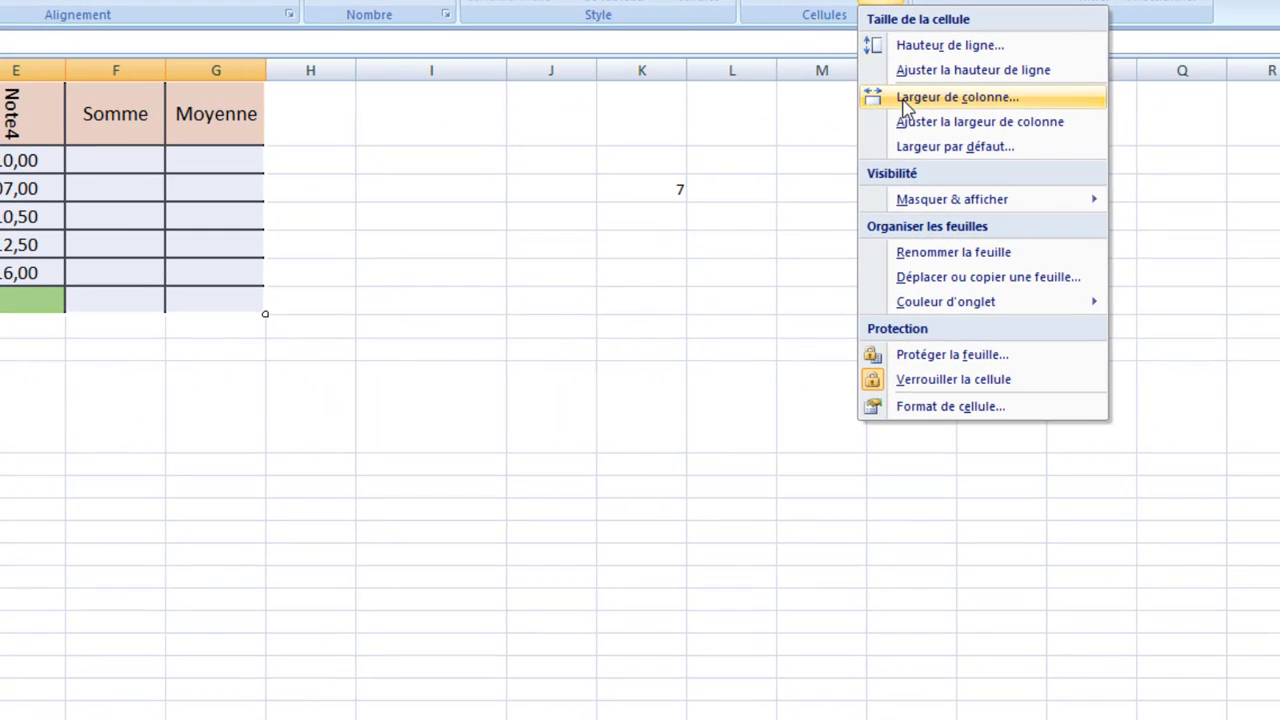
click(999, 166)
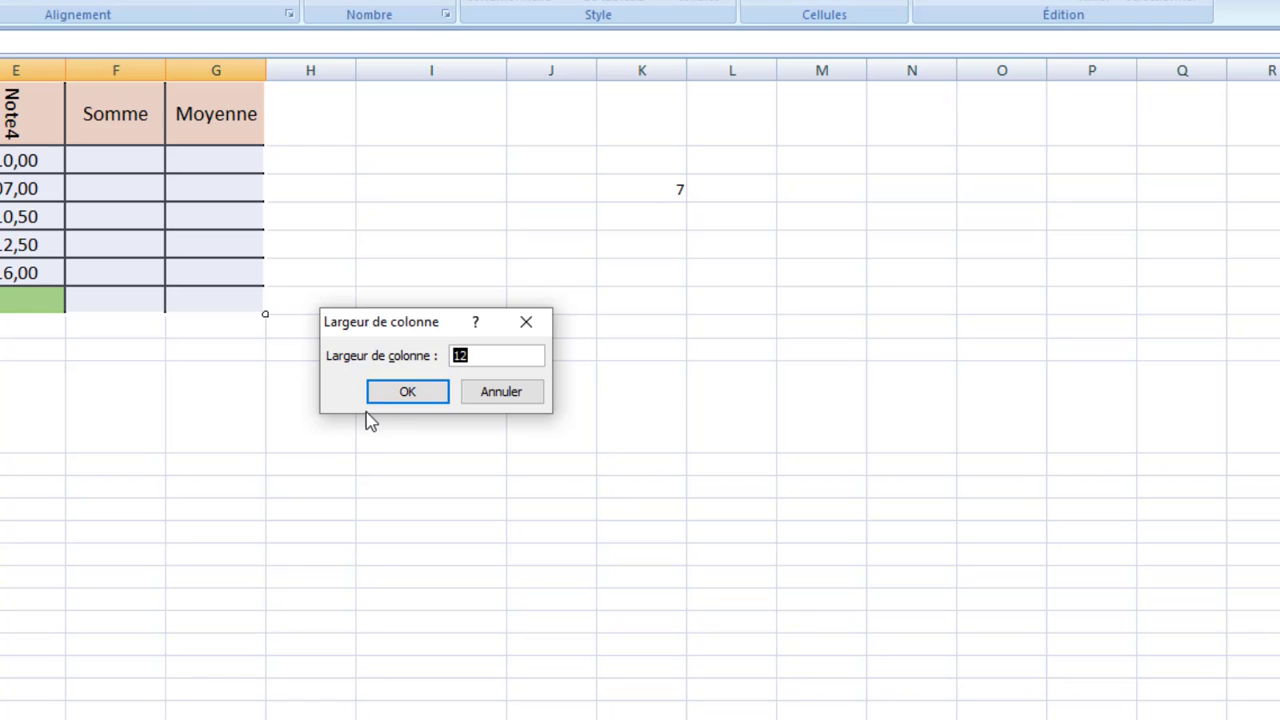
text(15)
click(425, 398)
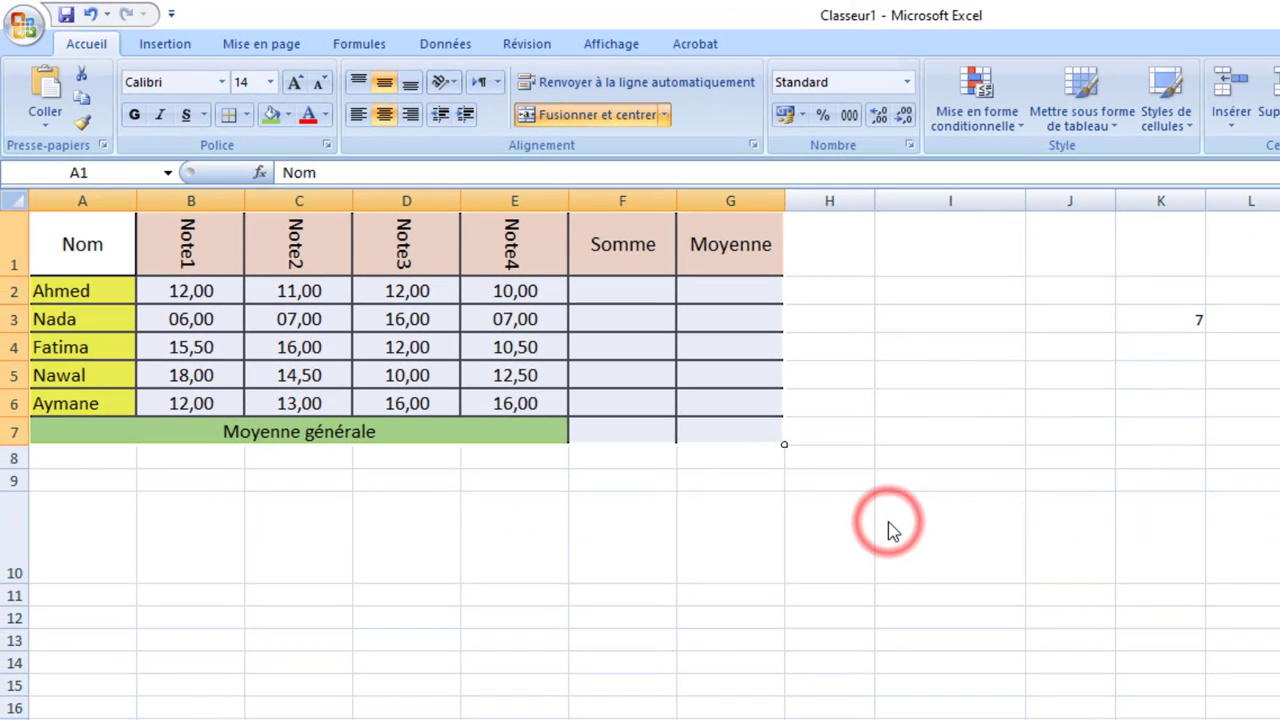
Set the row height of the table rows 2 to 7 to 25, and deselect the range.
click(42, 290)
click(42, 290)
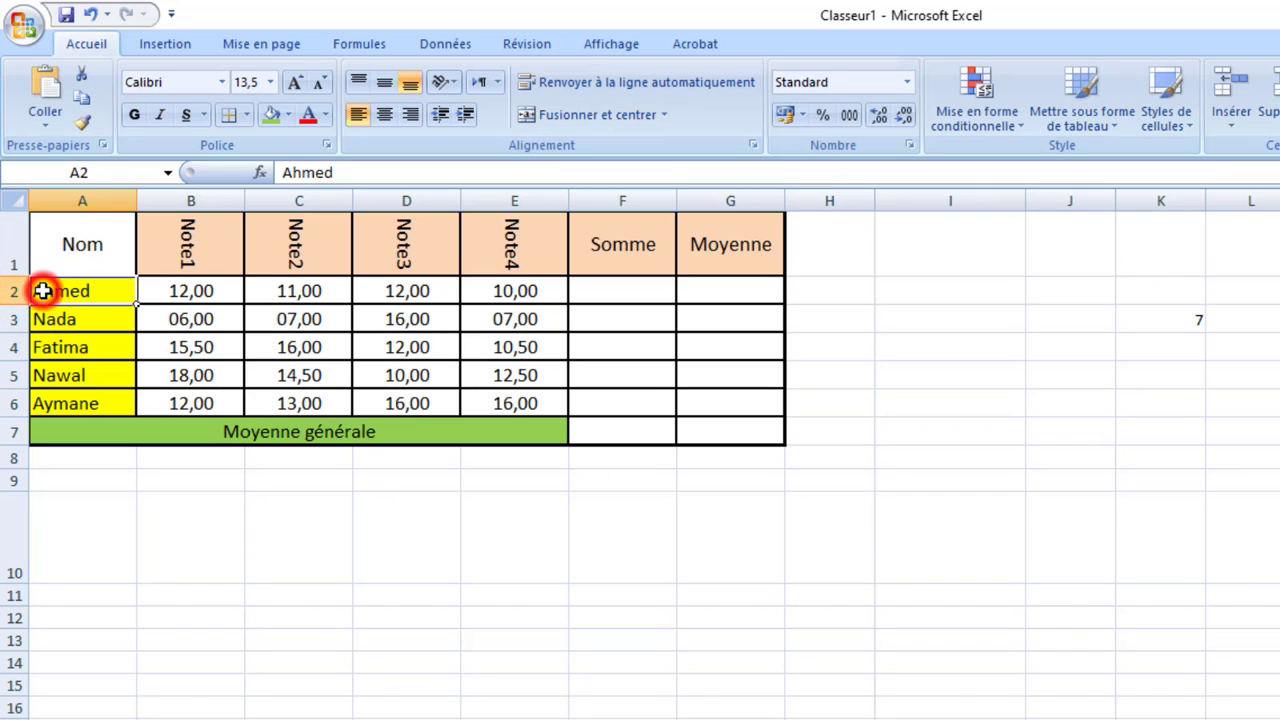
drag(42, 290, 717, 433)
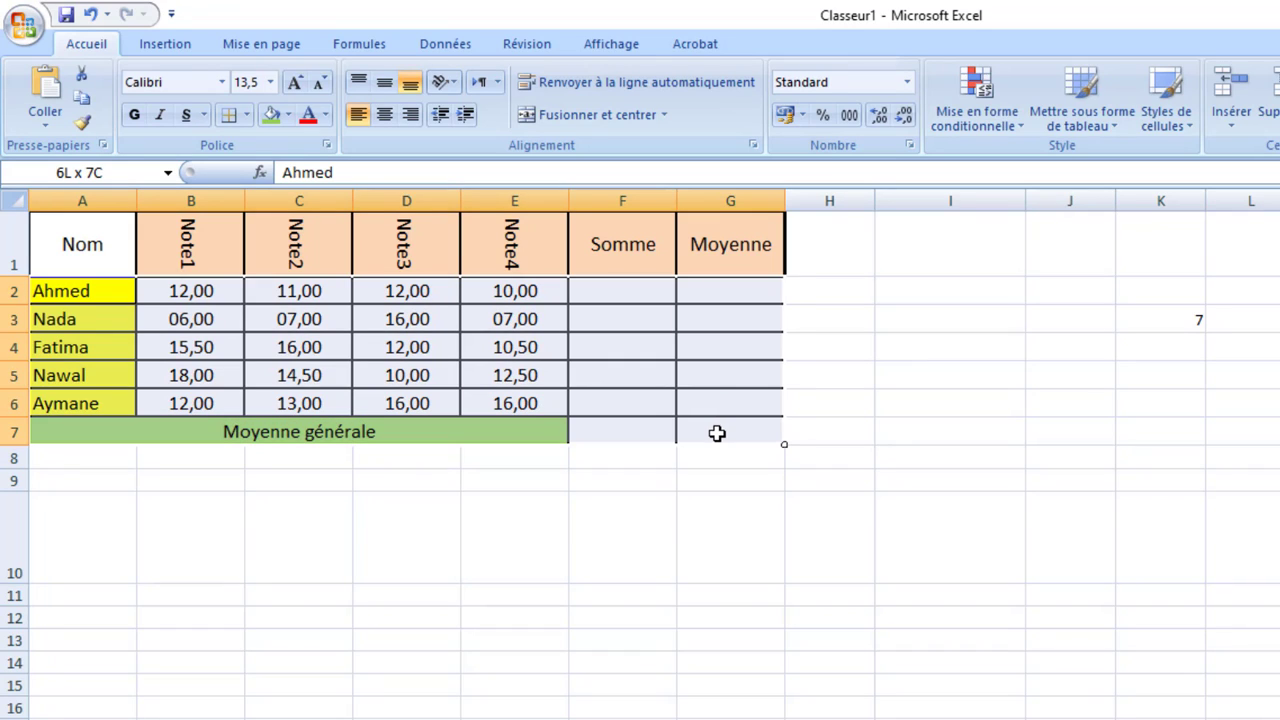
click(929, 112)
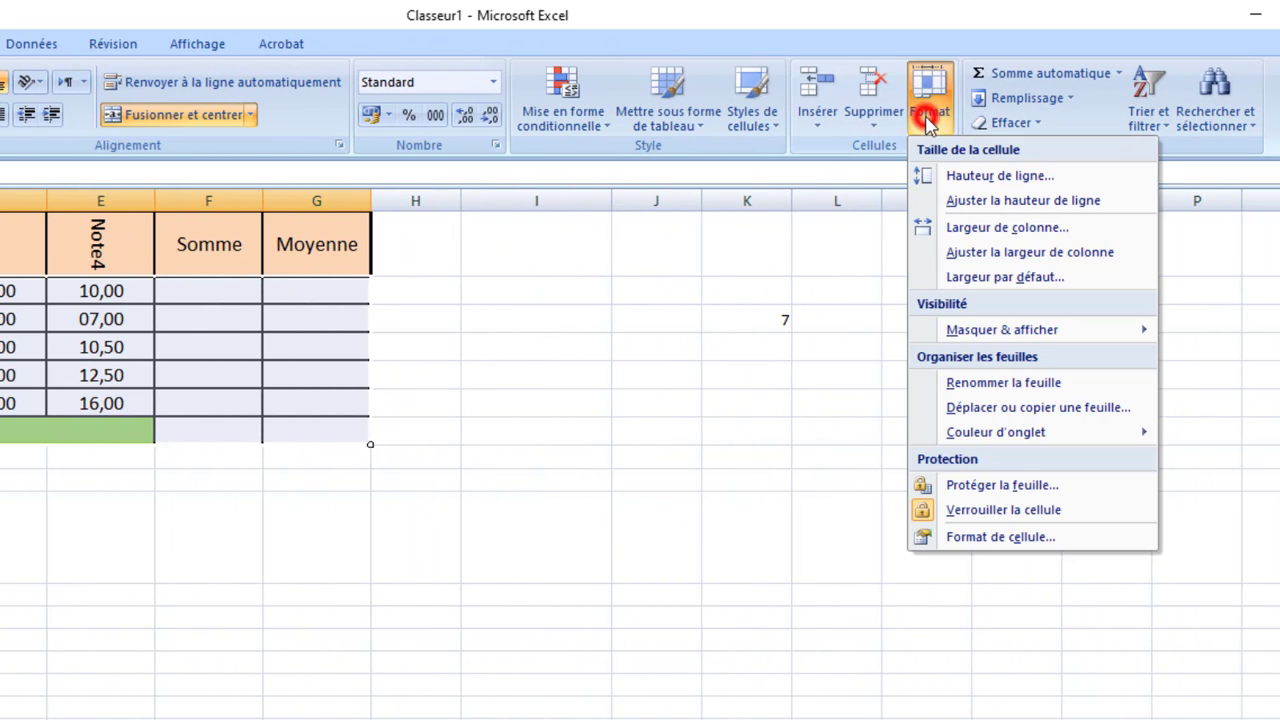
click(921, 175)
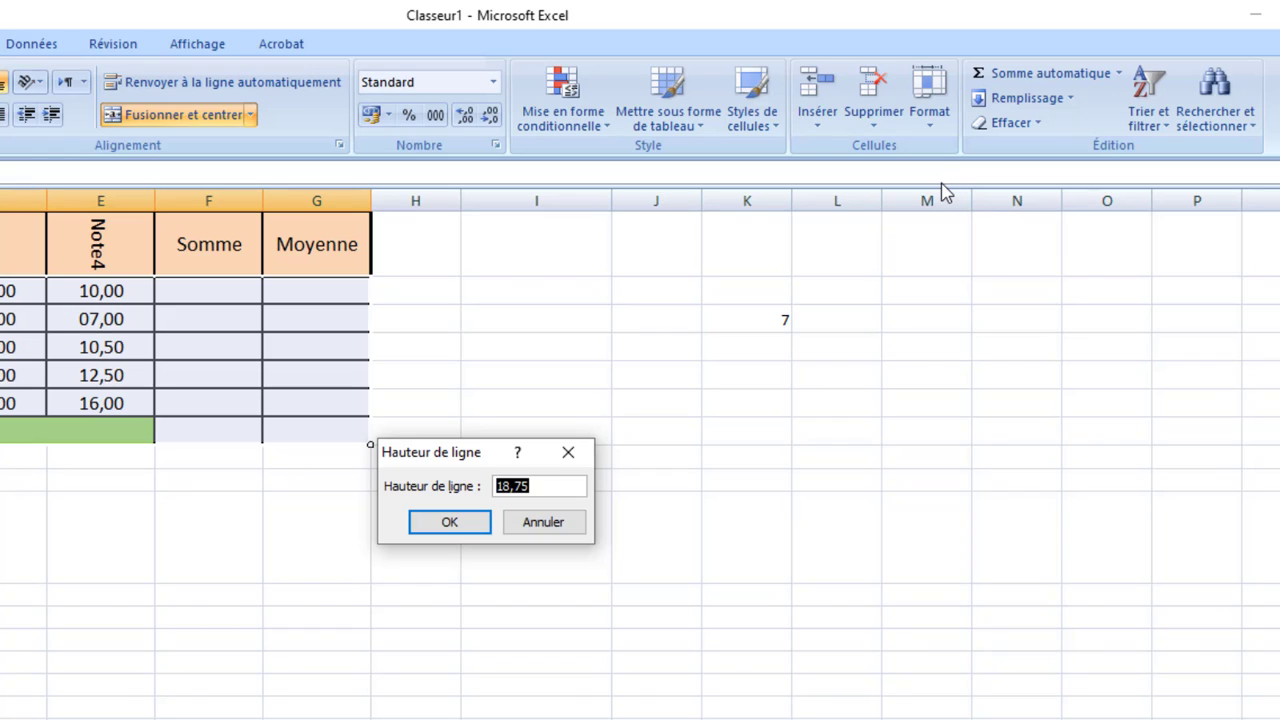
text(20)
key(BackSpace)
text(5)
key(Return)
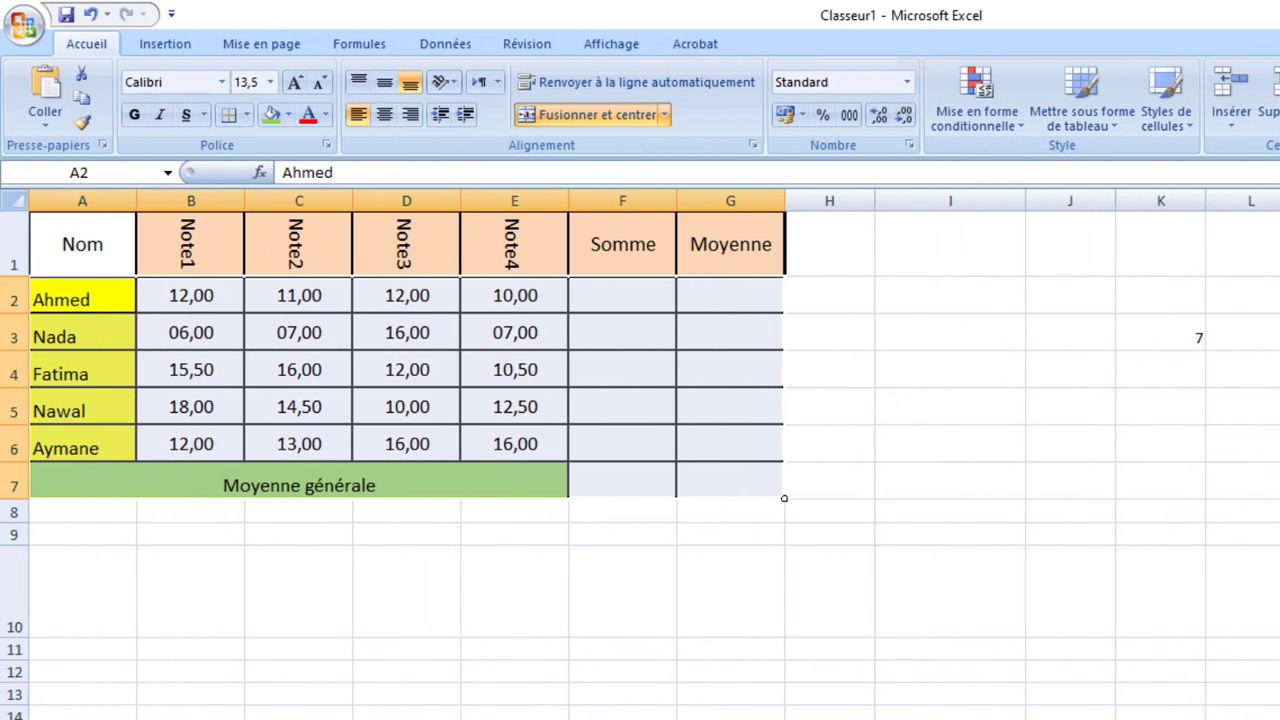
click(846, 307)
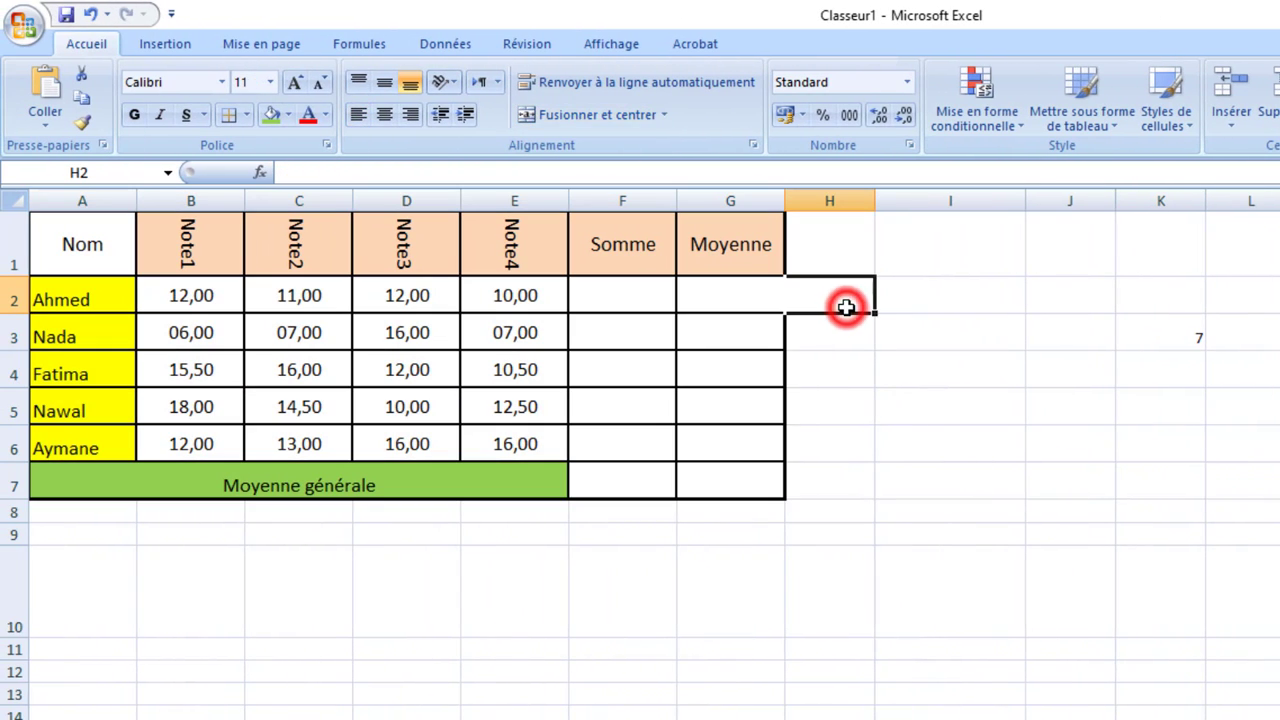